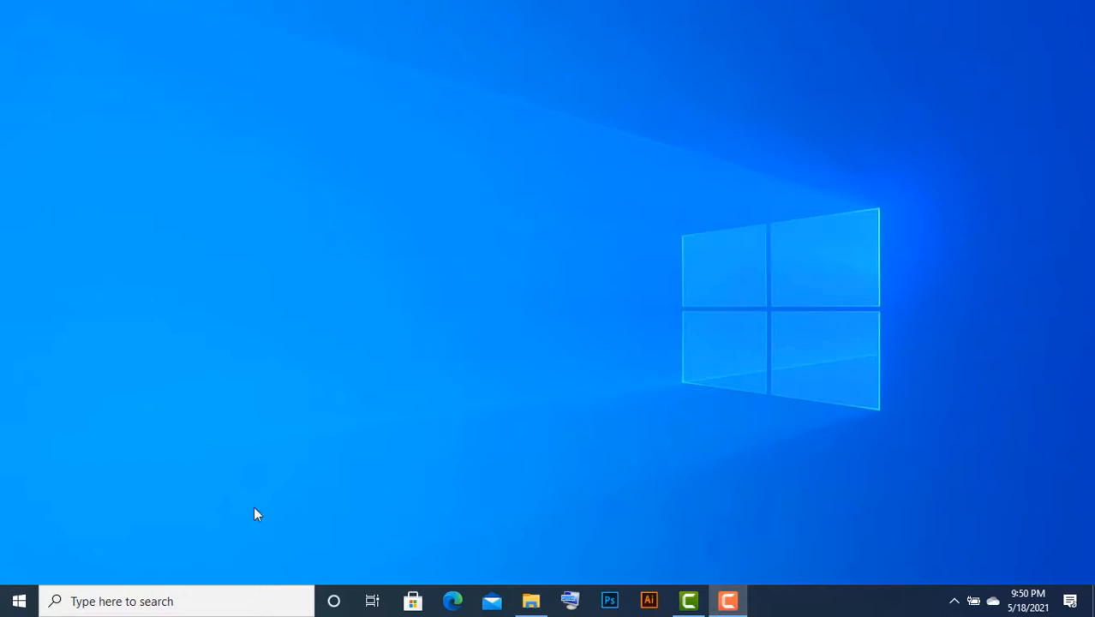
Search Windows for EXCEL and dismiss the results without launching anything
{"action": "left_click", "coordinate": [178, 601]}
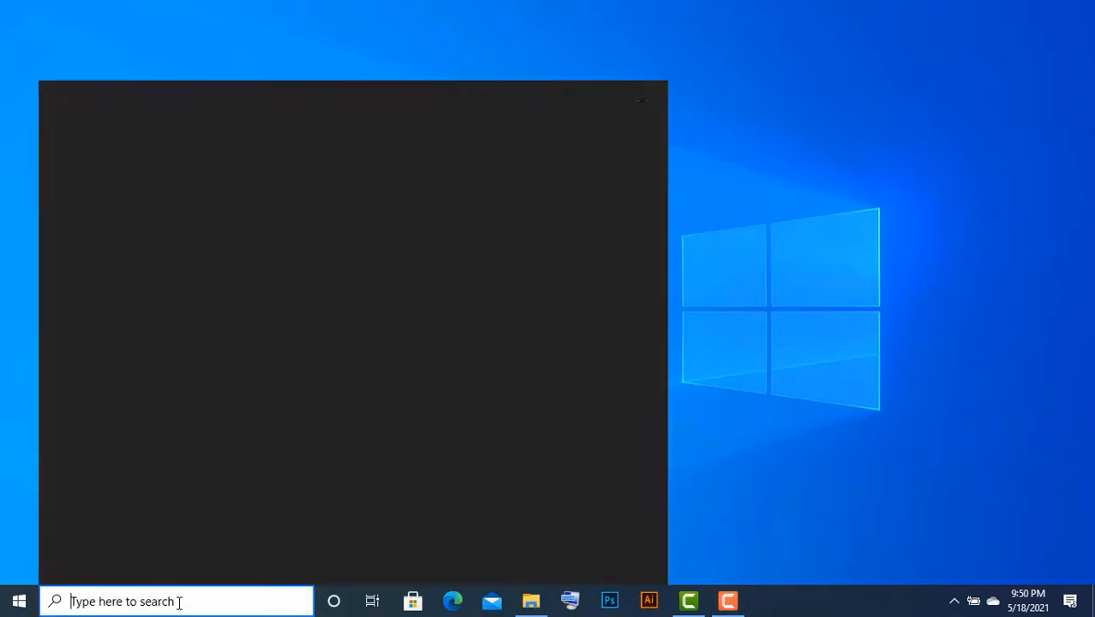
{"action": "type", "text": "E"}
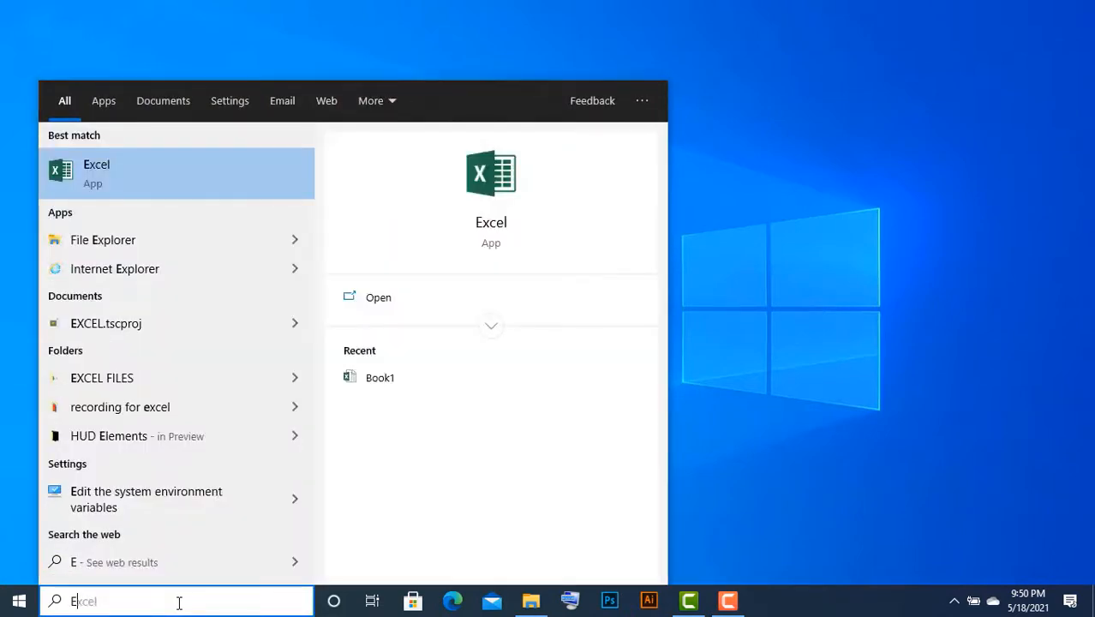
{"action": "type", "text": "XCEL"}
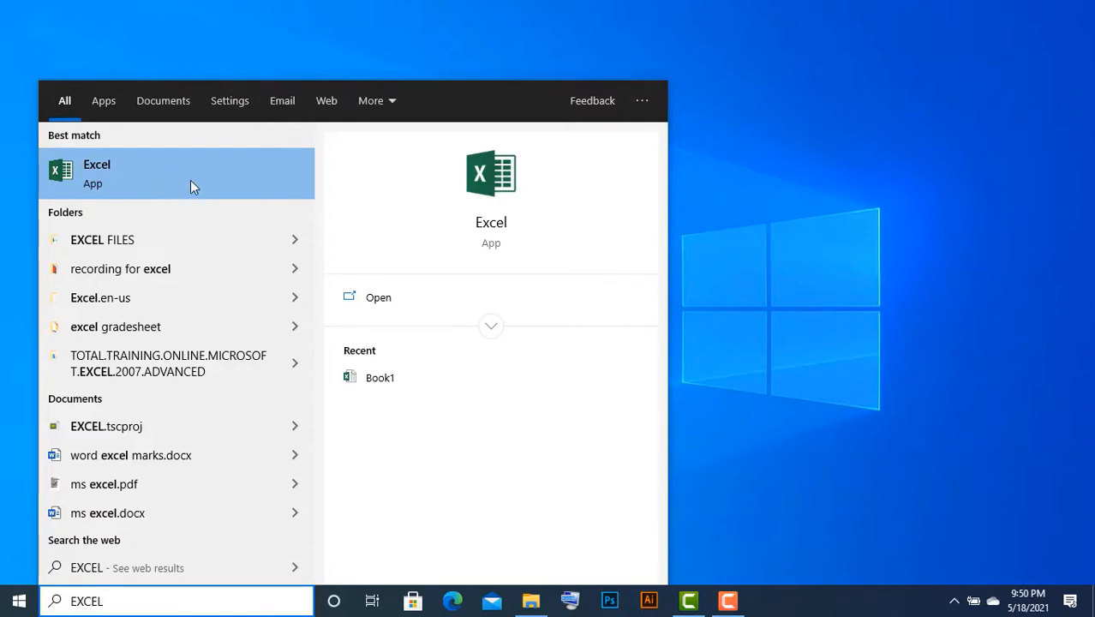
{"action": "left_click", "coordinate": [919, 223]}
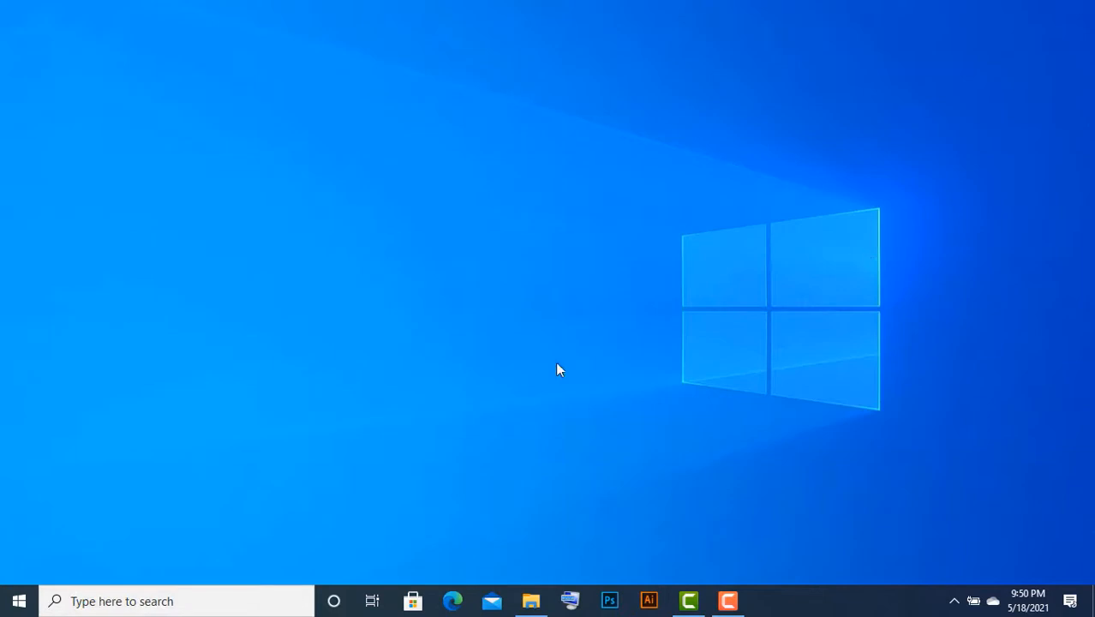
Look up Excel in the Windows list of installed apps under the letter E, and close the list
{"action": "left_click", "coordinate": [19, 601]}
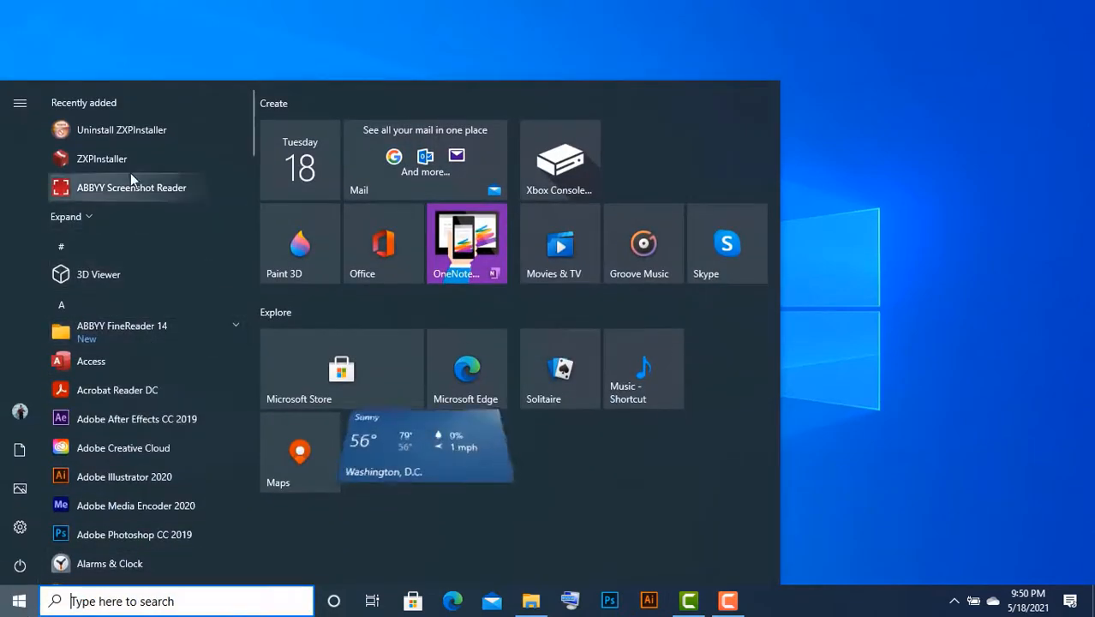
{"action": "left_click", "coordinate": [129, 107]}
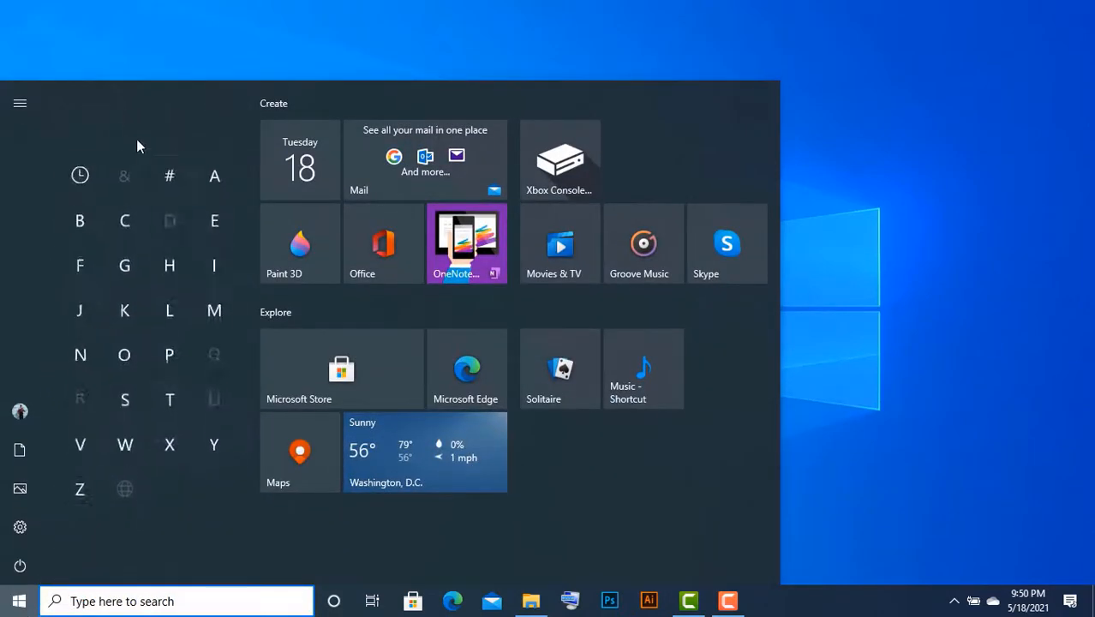
{"action": "left_click", "coordinate": [207, 235]}
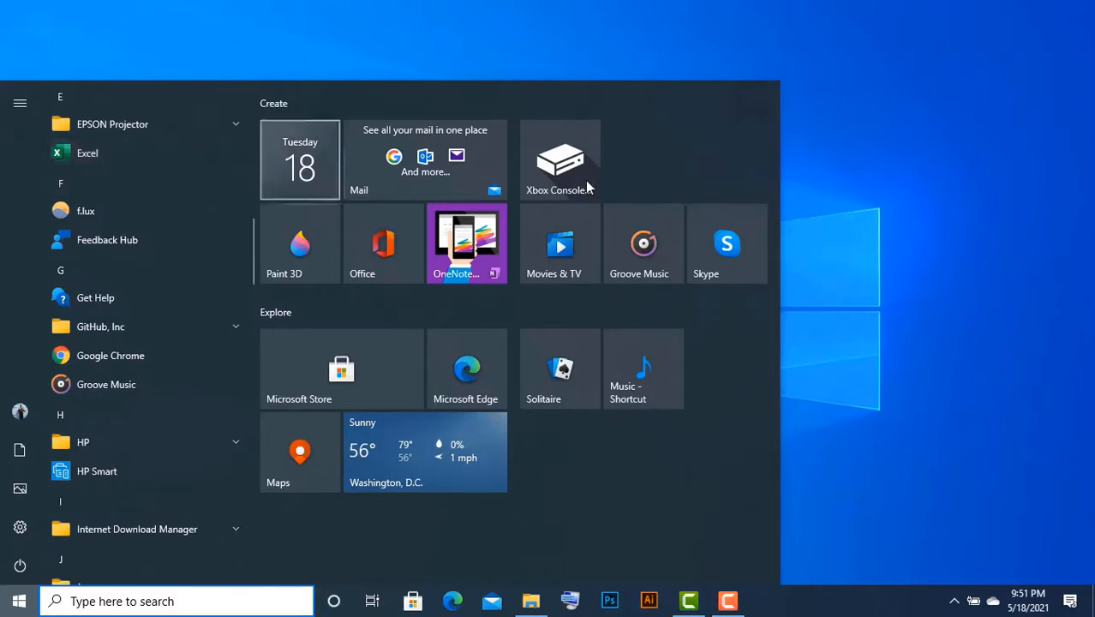
{"action": "left_click", "coordinate": [900, 193]}
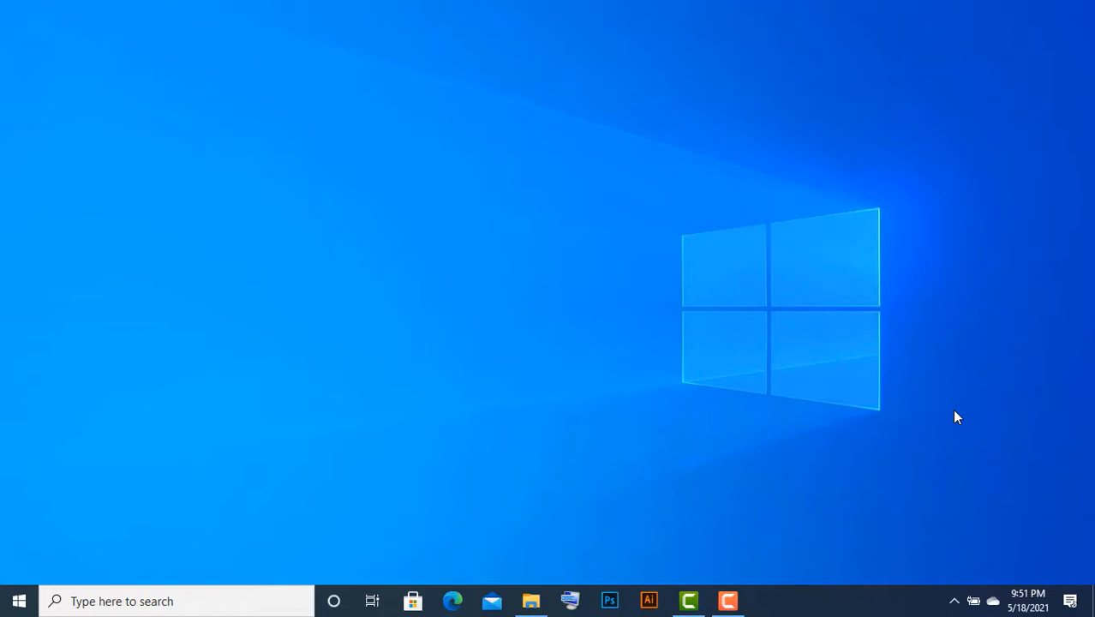
Launch Excel by running the command EXCEL from the Windows Run dialog
{"action": "key", "text": "super+r"}
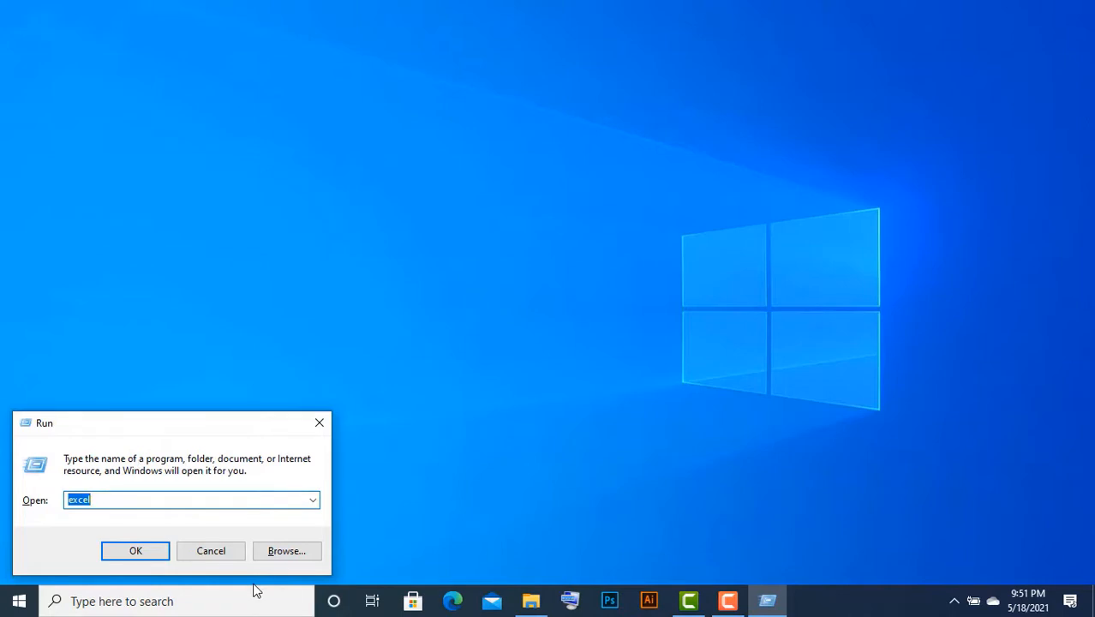
{"action": "type", "text": "E"}
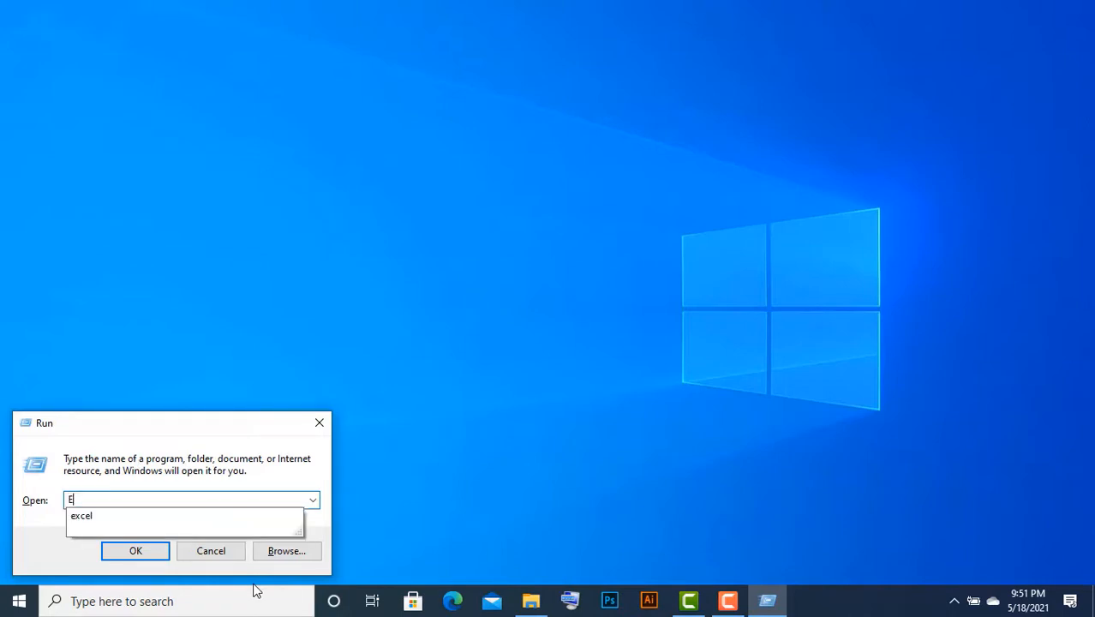
{"action": "type", "text": "XCEL"}
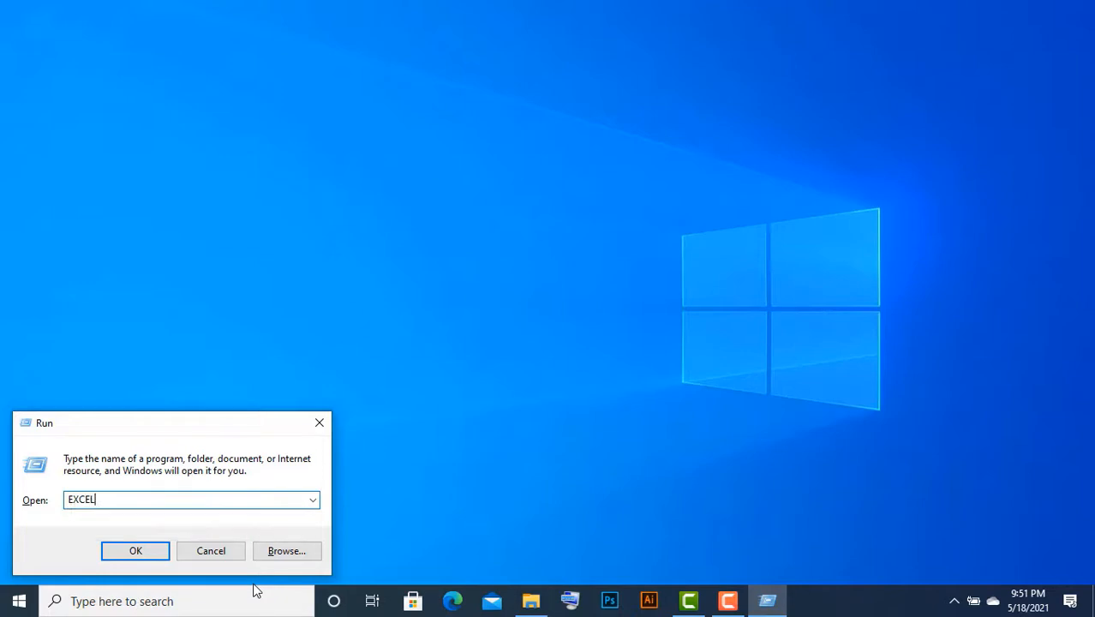
{"action": "left_click", "coordinate": [137, 551]}
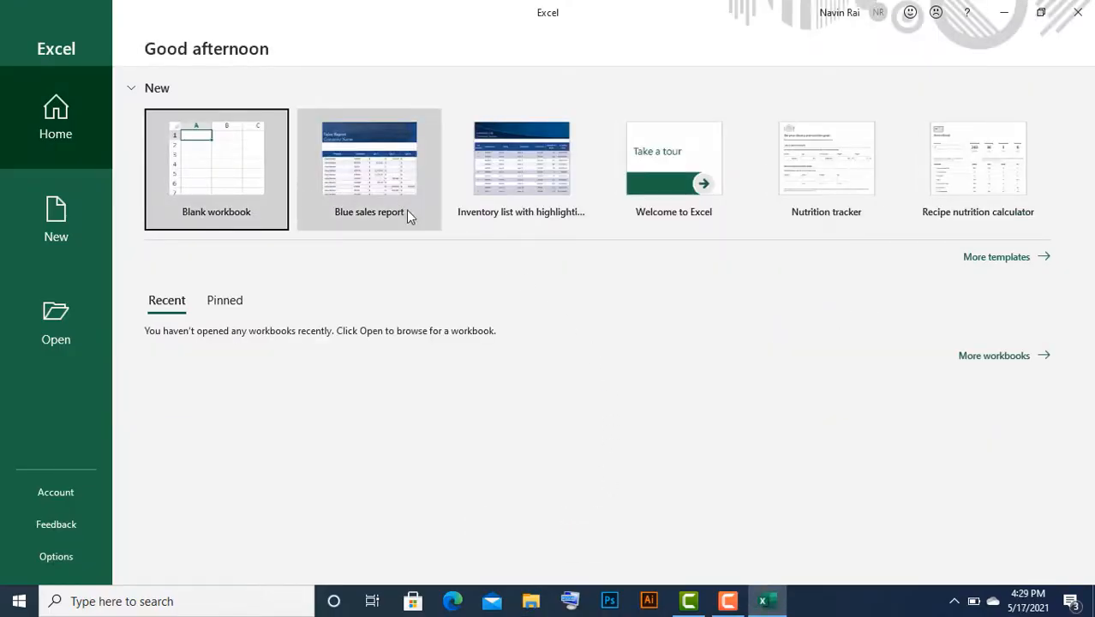
Show more workbook templates and browse the ones in the Business category
{"action": "left_click", "coordinate": [990, 266]}
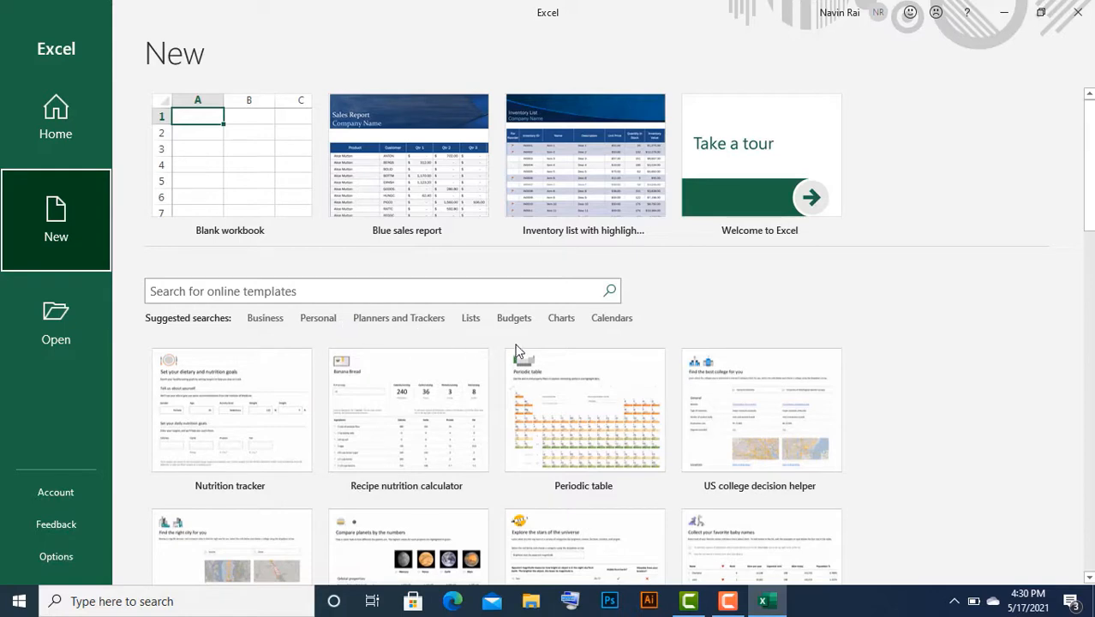
{"action": "left_click", "coordinate": [274, 318]}
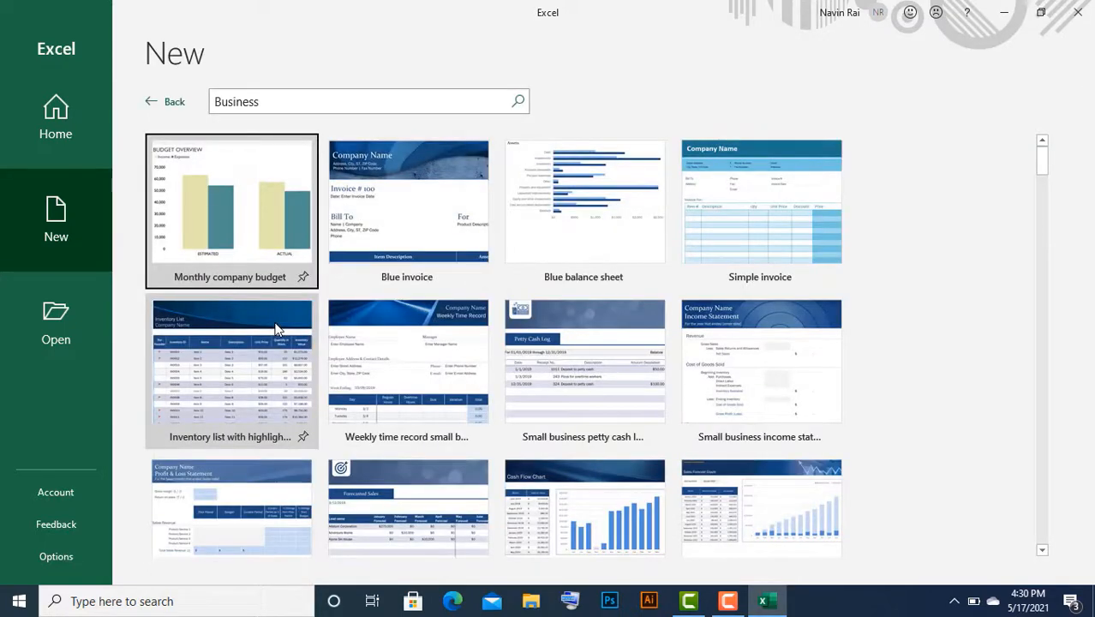
{"action": "scroll", "coordinate": [712, 428], "scroll_direction": "down", "scroll_amount": 3}
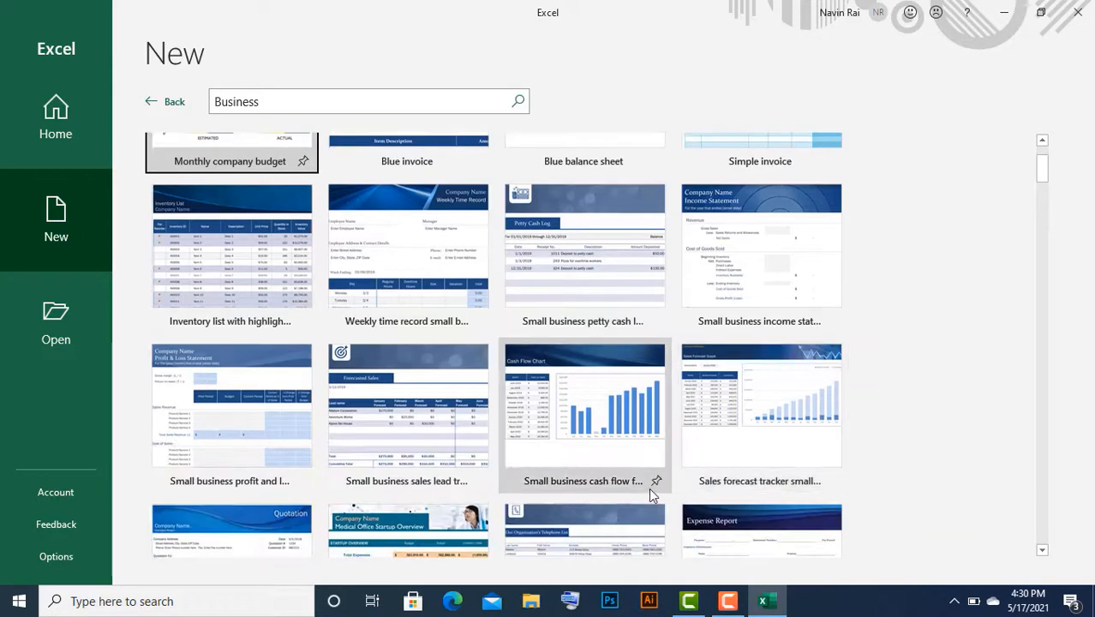
{"action": "scroll", "coordinate": [651, 488], "scroll_direction": "down", "scroll_amount": 2}
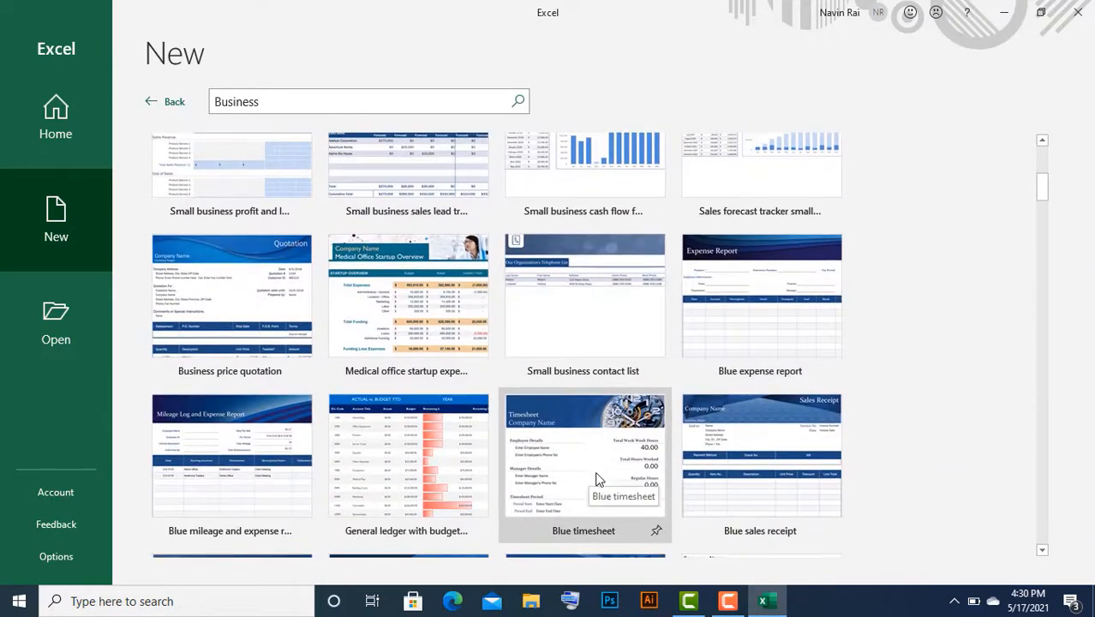
{"action": "scroll", "coordinate": [598, 478], "scroll_direction": "up", "scroll_amount": 2}
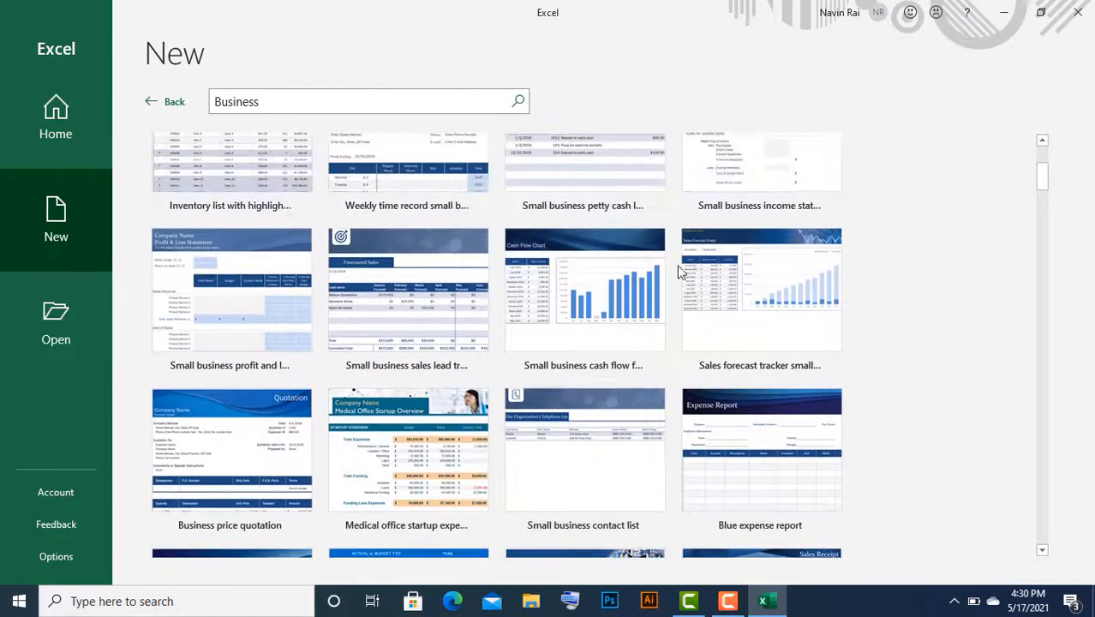
{"action": "scroll", "coordinate": [484, 403], "scroll_direction": "up", "scroll_amount": 2}
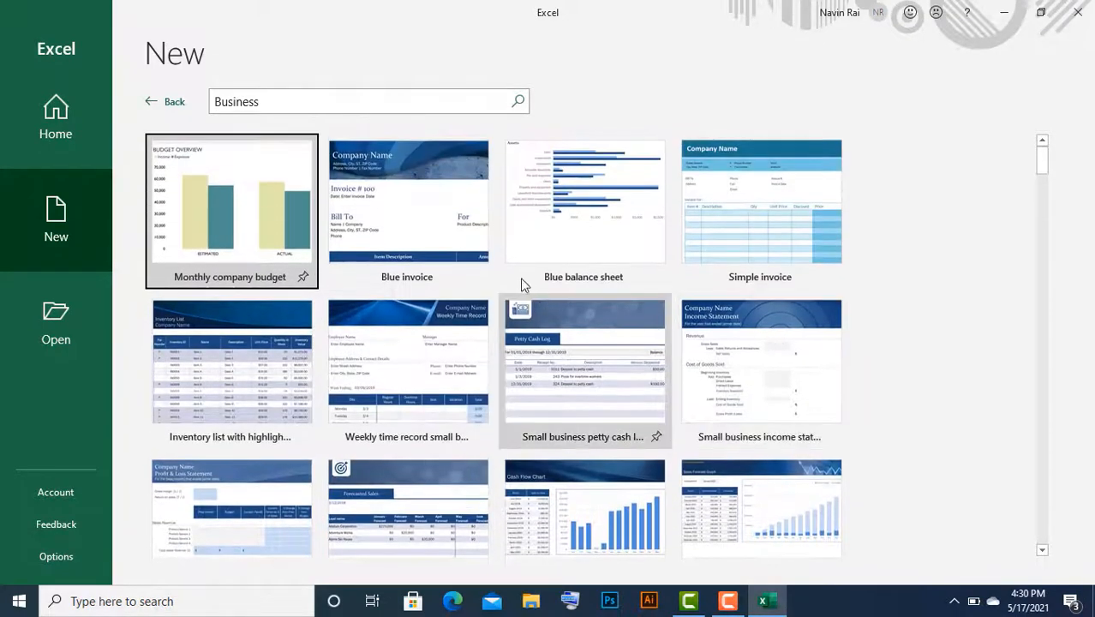
Return to the template overview and browse the templates in the Personal category
{"action": "left_click", "coordinate": [170, 104]}
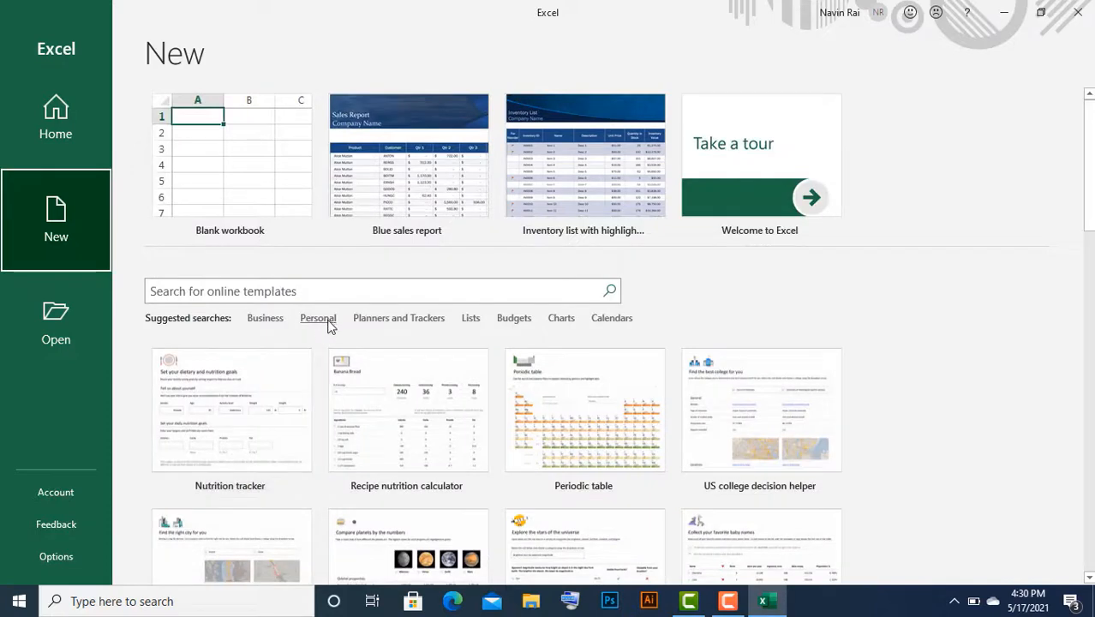
{"action": "left_click", "coordinate": [304, 319]}
{"action": "scroll", "coordinate": [685, 377], "scroll_direction": "down", "scroll_amount": 3}
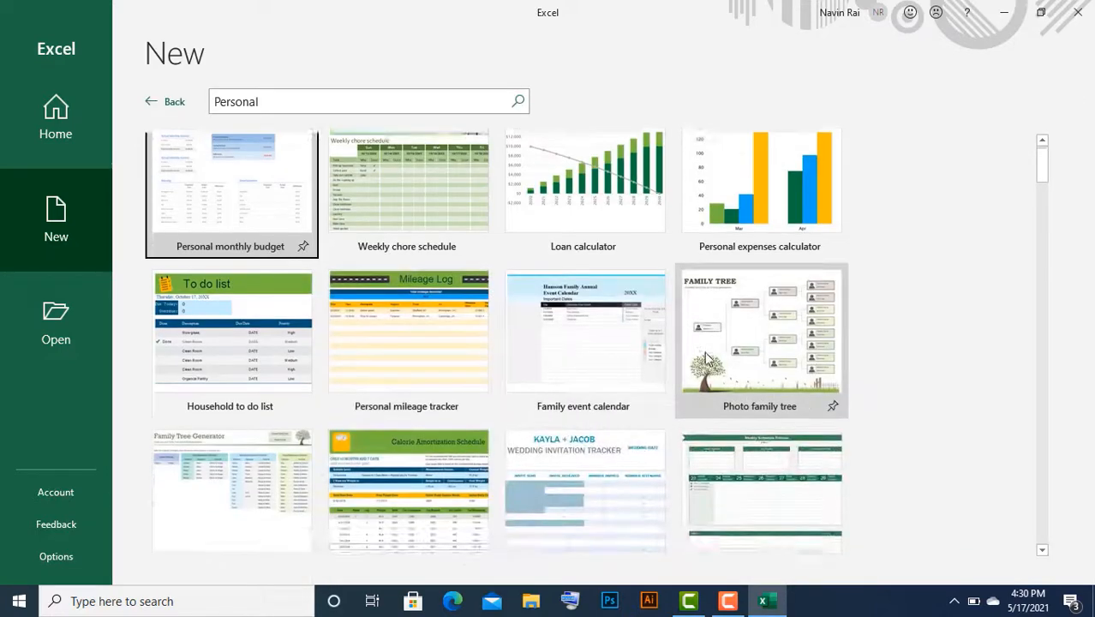
{"action": "scroll", "coordinate": [587, 466], "scroll_direction": "up", "scroll_amount": 3}
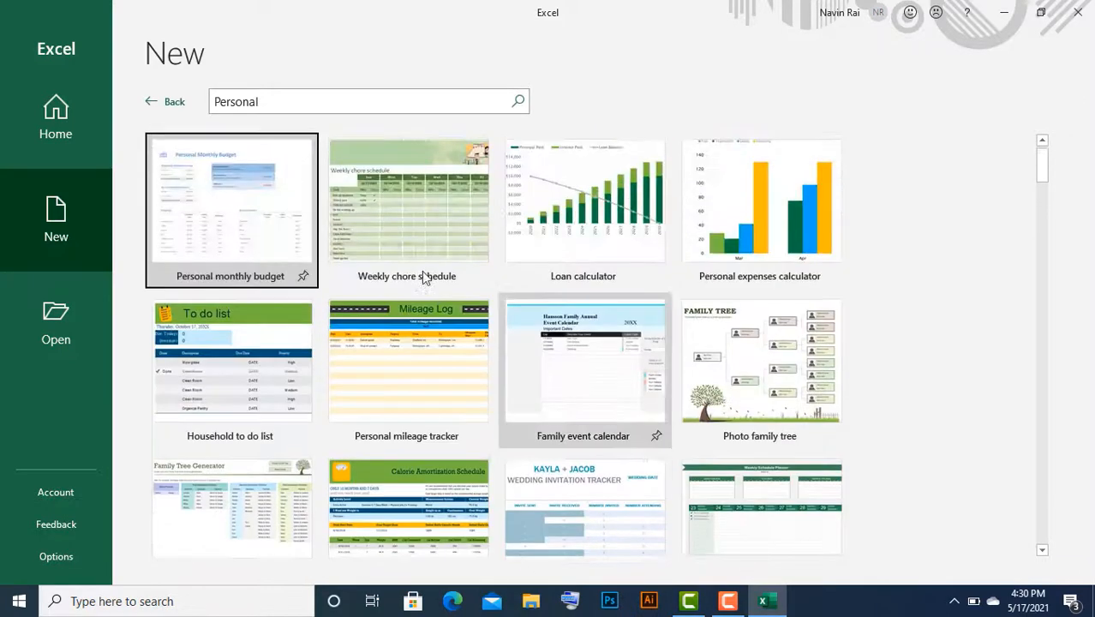
Leave the Personal templates and create a new blank workbook
{"action": "left_click", "coordinate": [174, 105]}
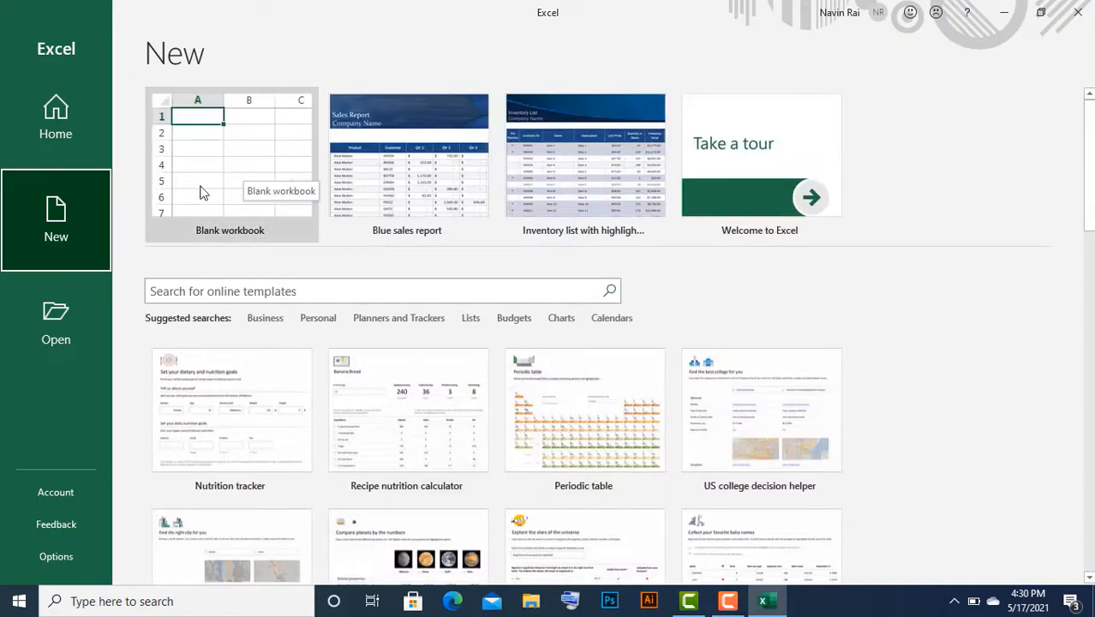
{"action": "left_click", "coordinate": [250, 174]}
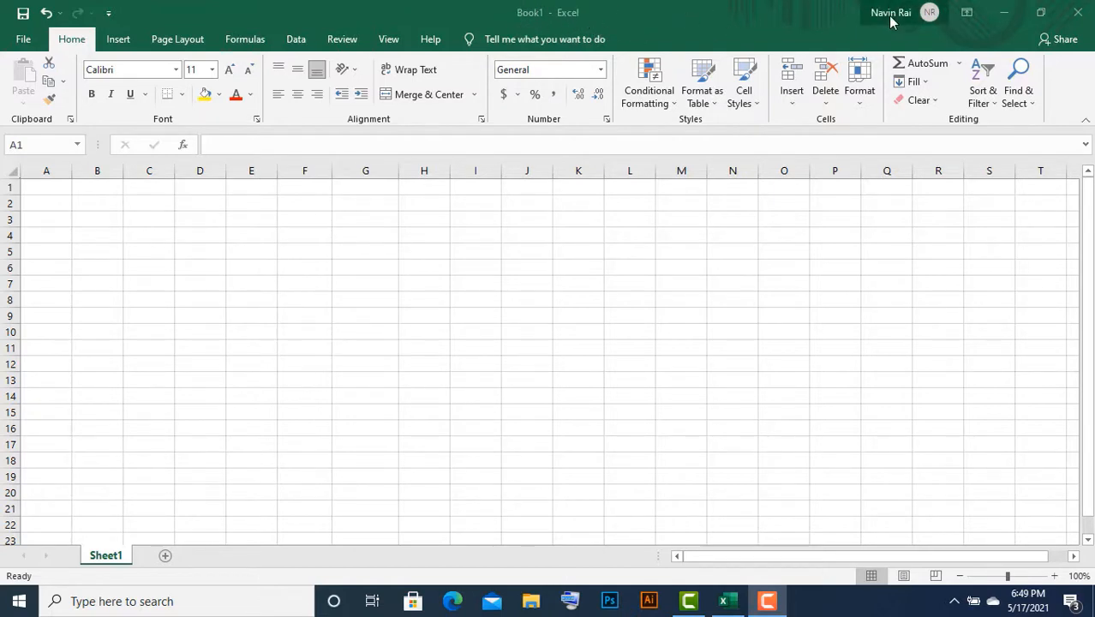
Minimize the workbook window to reveal the desktop, and bring the window back
{"action": "left_click", "coordinate": [1006, 13]}
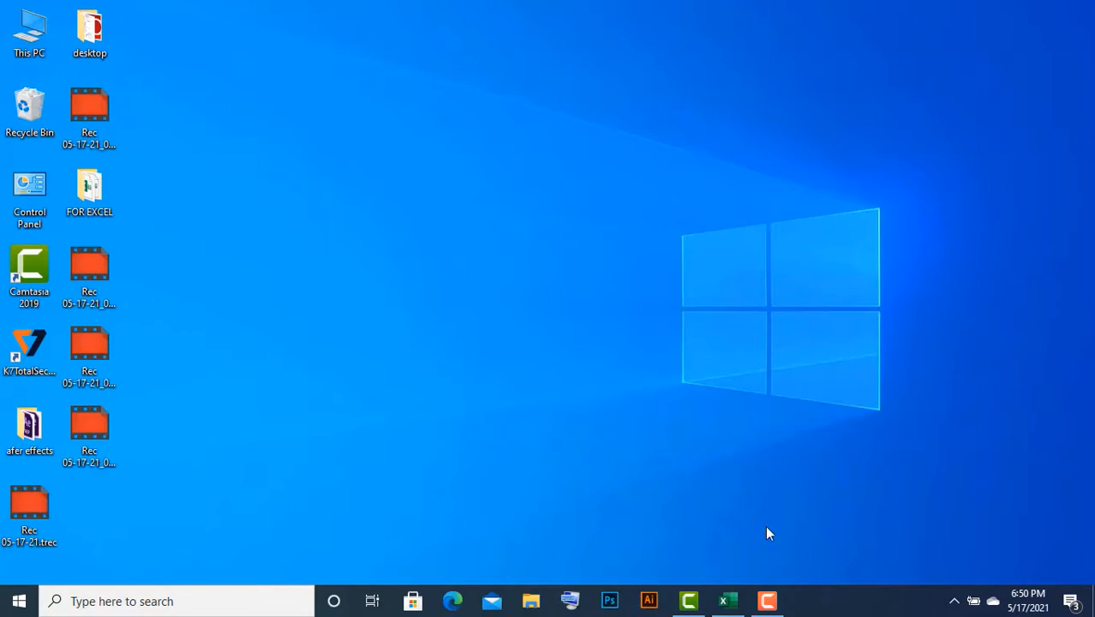
{"action": "left_click", "coordinate": [730, 605]}
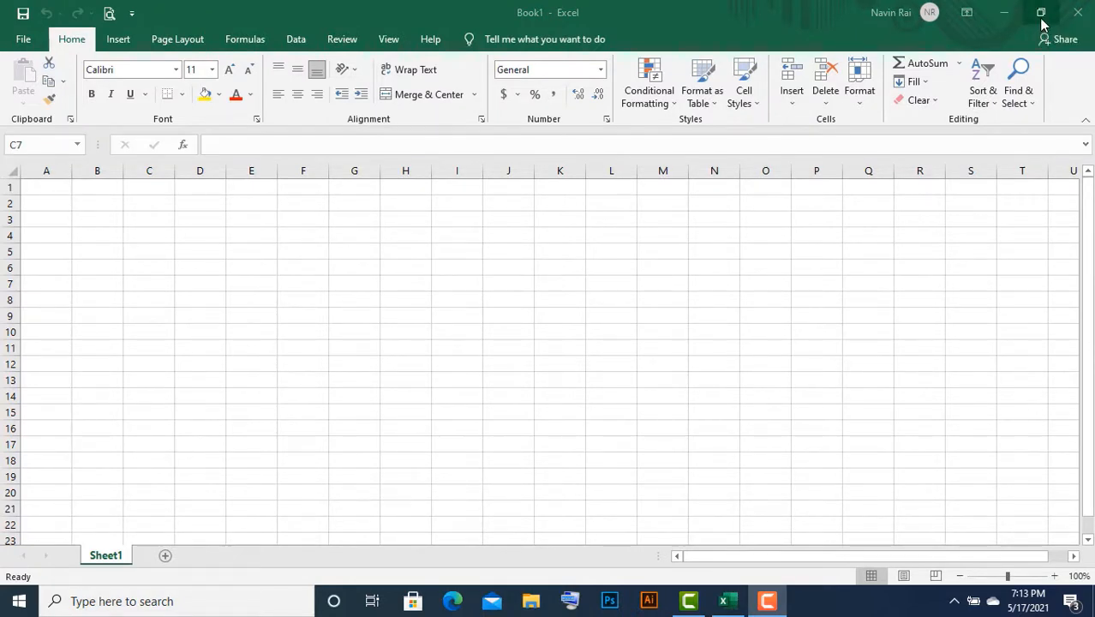
Restore the workbook window to a smaller size, shrink it slightly from its corner, and maximize it again with cell A1 selected
{"action": "left_click", "coordinate": [1041, 20]}
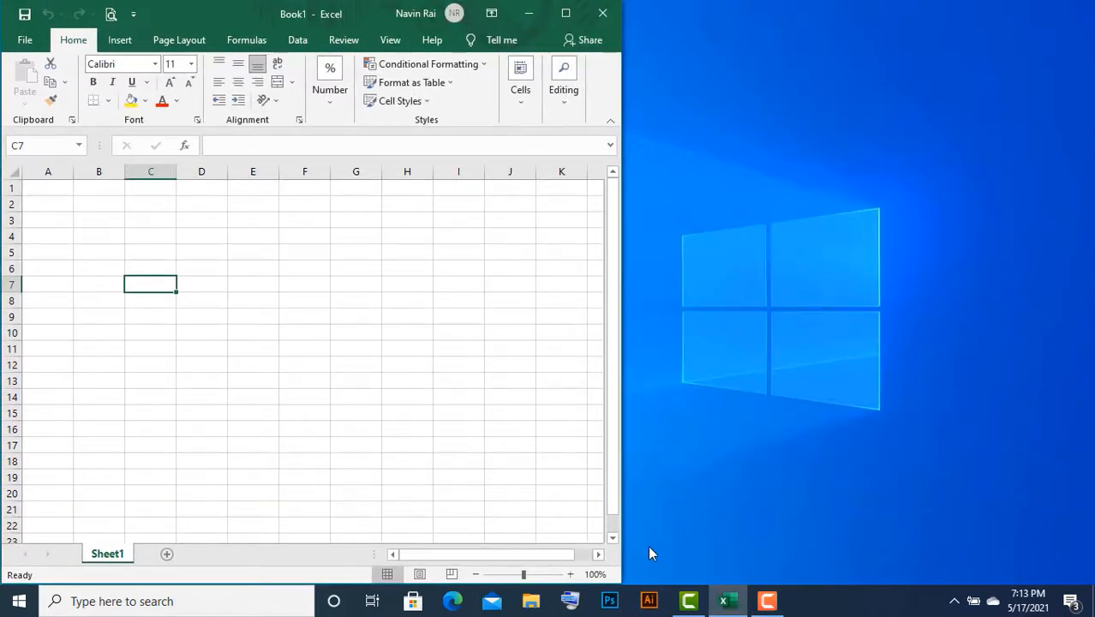
{"action": "left_click_drag", "start_coordinate": [620, 584], "coordinate": [597, 577]}
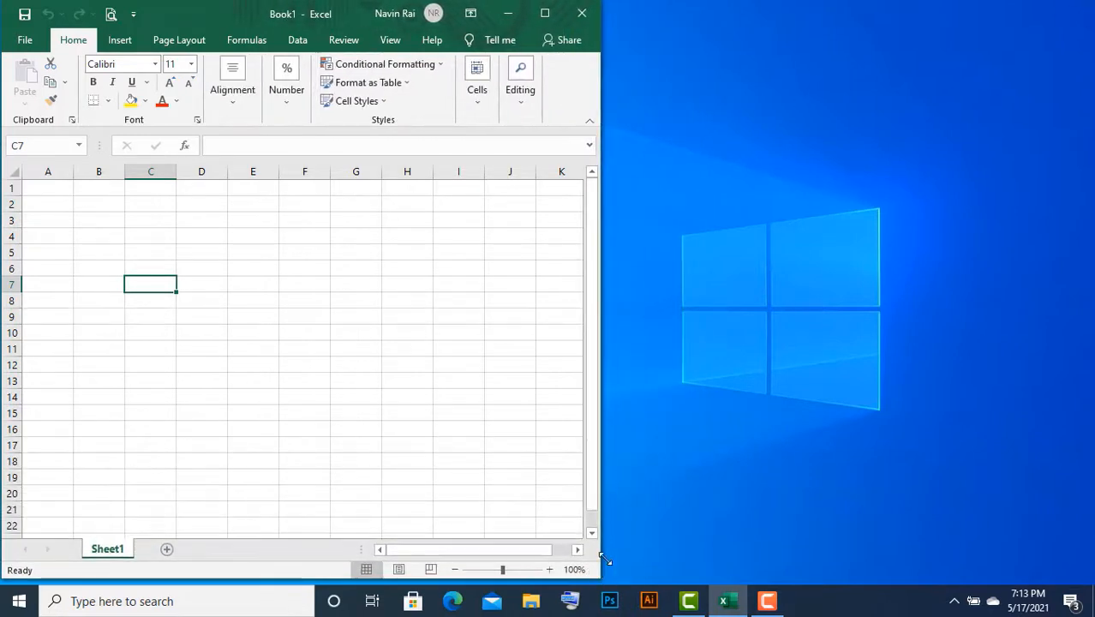
{"action": "left_click", "coordinate": [60, 190]}
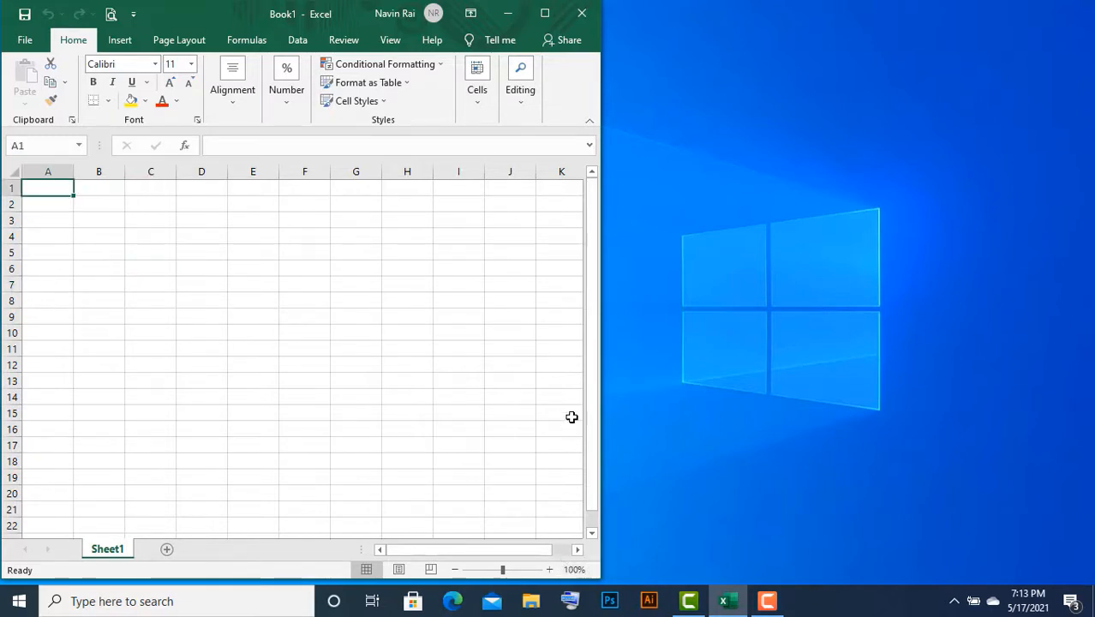
{"action": "left_click", "coordinate": [545, 14]}
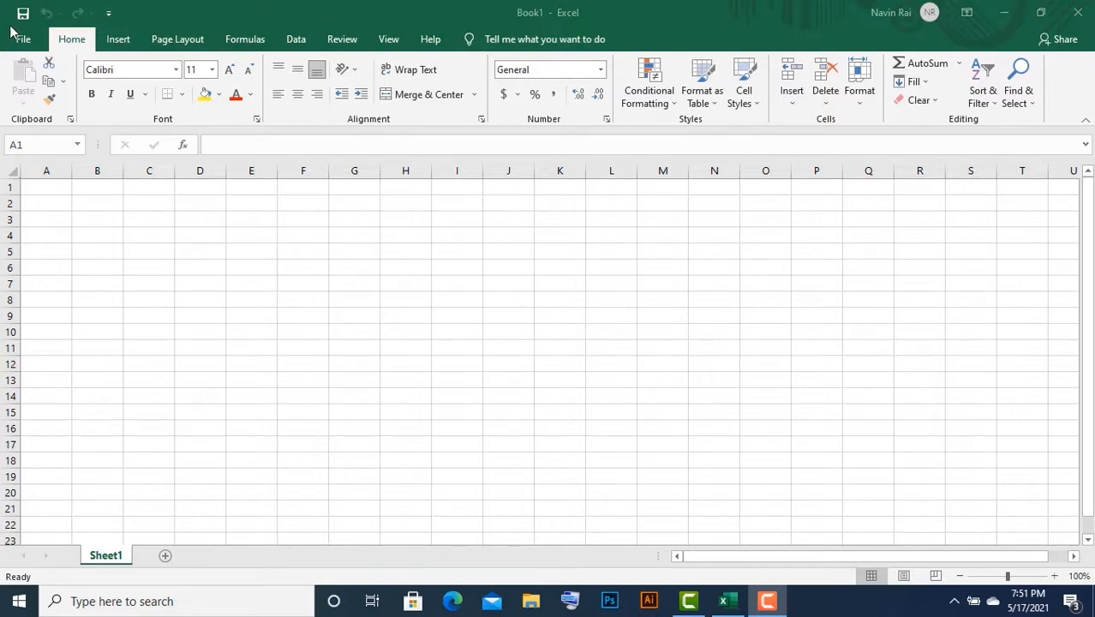
Add the Print Preview and Print command to the Quick Access Toolbar and select cell A5
{"action": "left_click", "coordinate": [110, 17]}
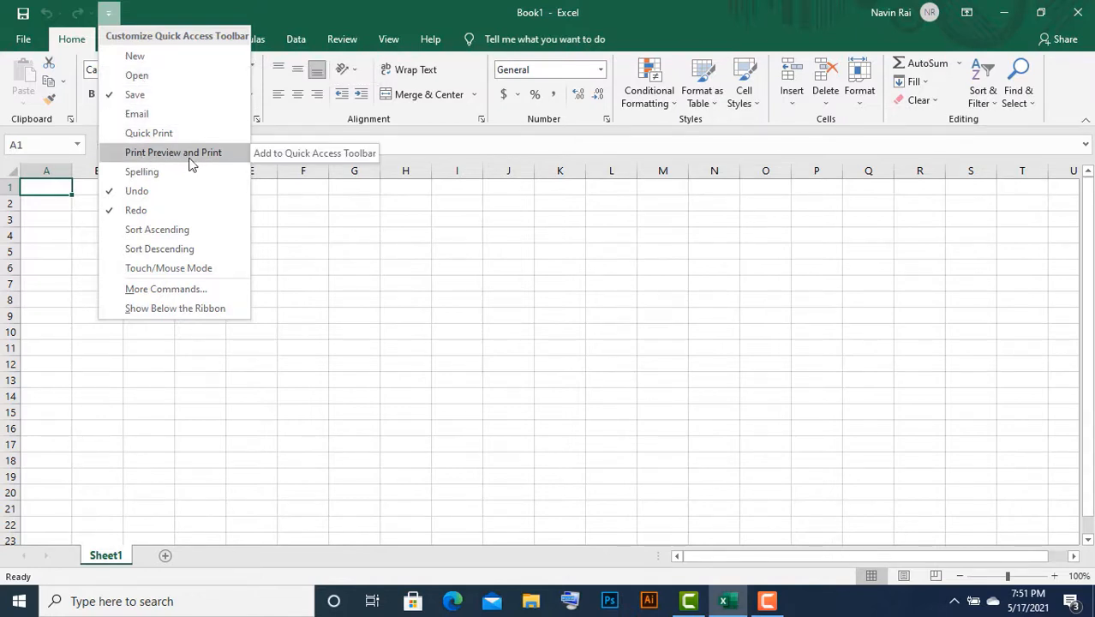
{"action": "left_click", "coordinate": [127, 155]}
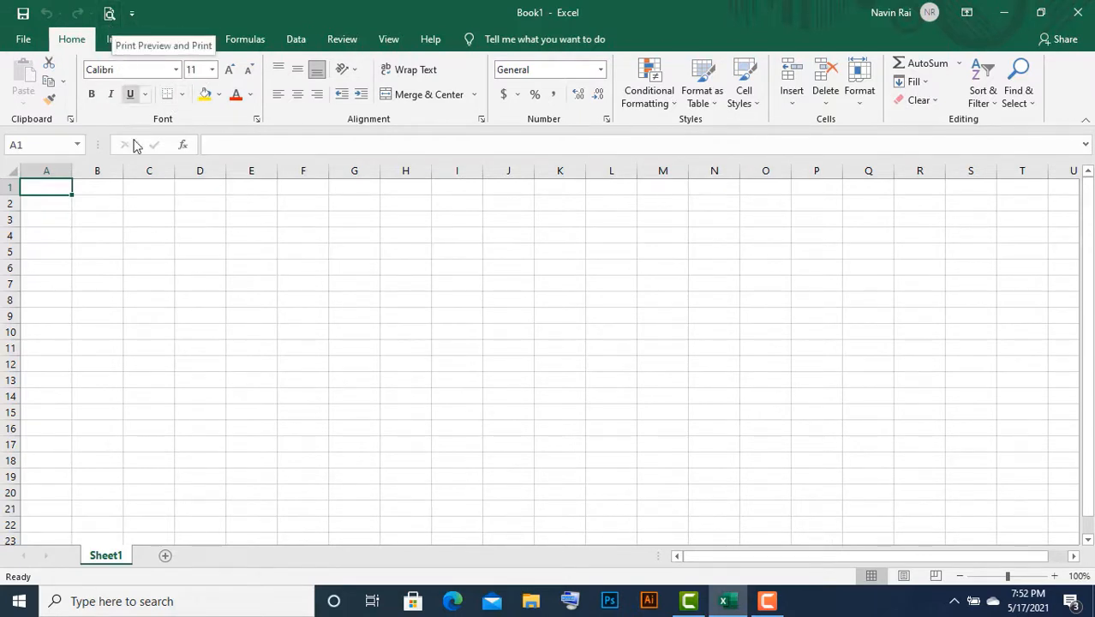
{"action": "left_click", "coordinate": [84, 238]}
{"action": "left_click", "coordinate": [61, 248]}
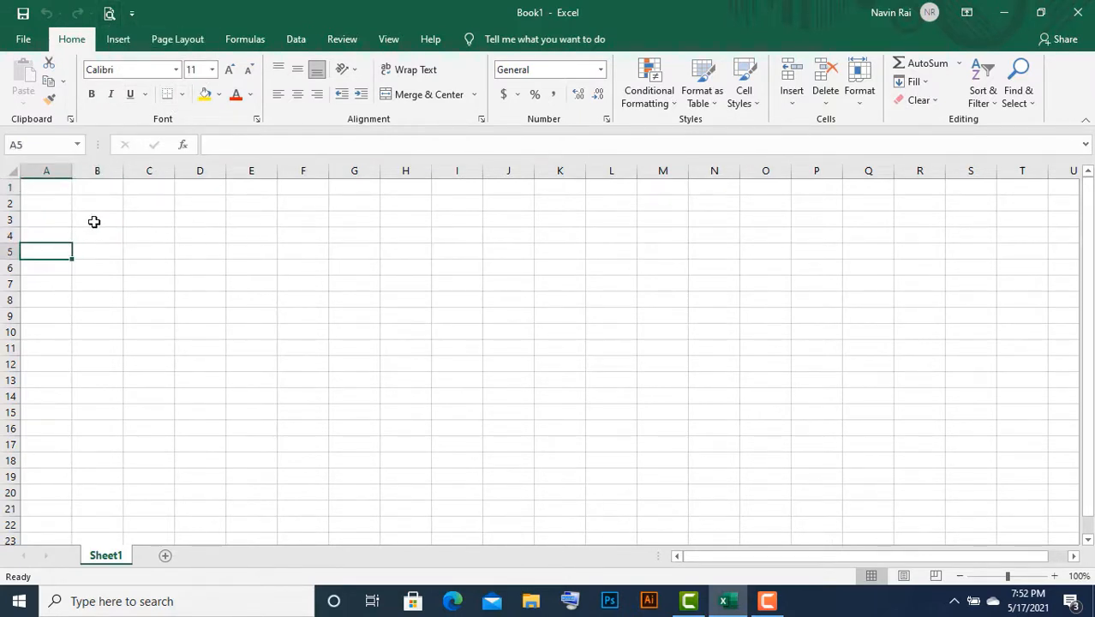
Check where the Print command sits in the workbook's File view, and open the print preview through the added shortcut
{"action": "left_click", "coordinate": [93, 222]}
{"action": "left_click", "coordinate": [23, 39]}
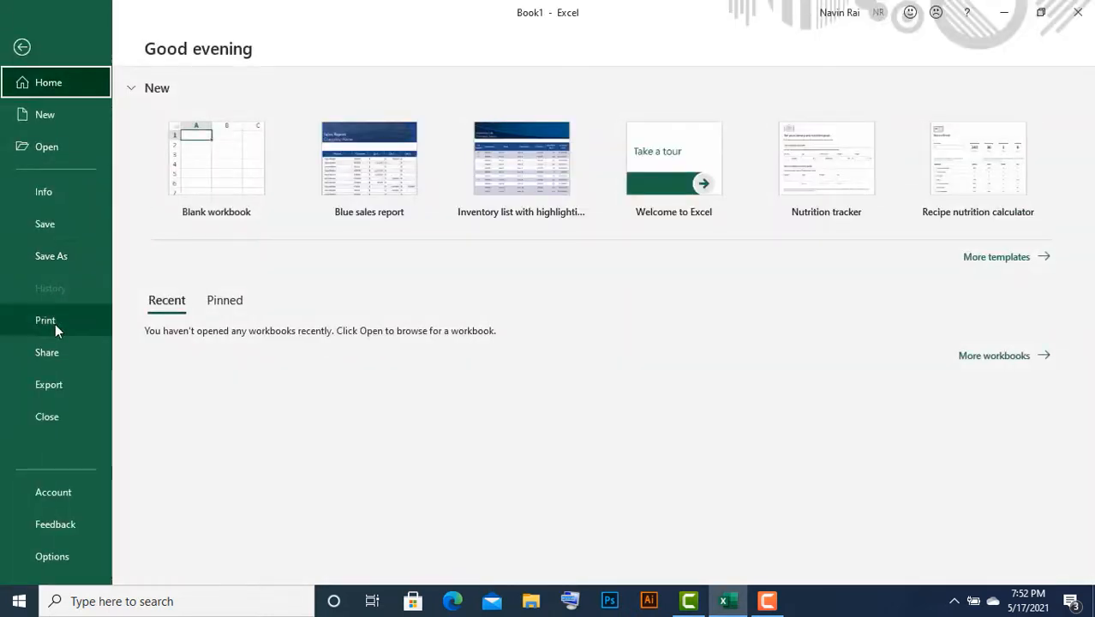
{"action": "left_click", "coordinate": [24, 48]}
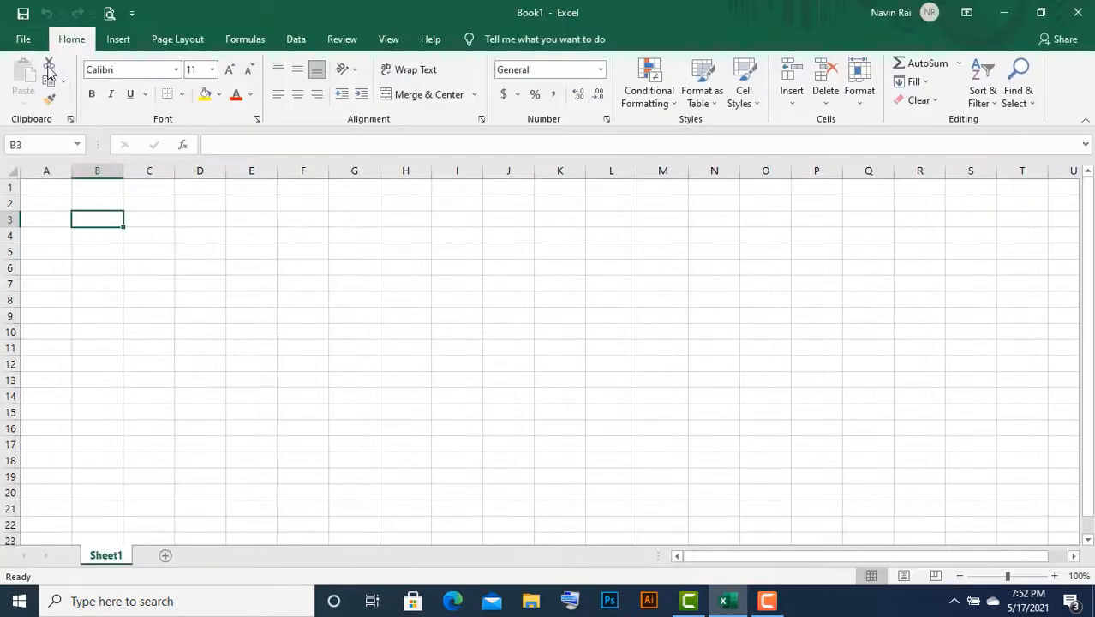
{"action": "left_click", "coordinate": [110, 13]}
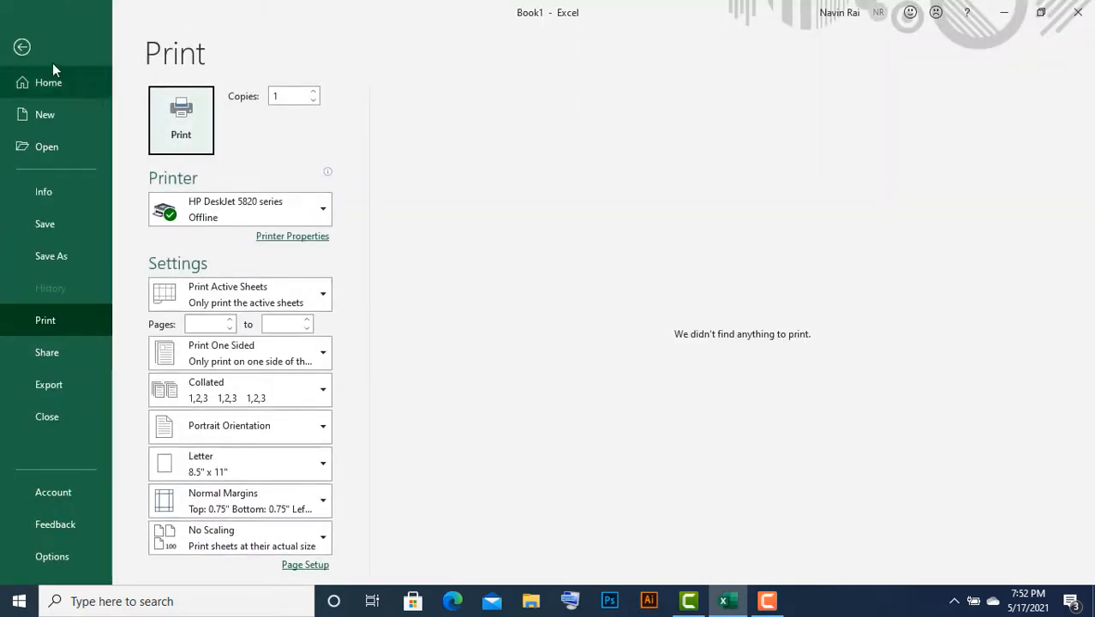
Leave the print preview, look at the File view's start page, and return to the worksheet
{"action": "left_click", "coordinate": [24, 49]}
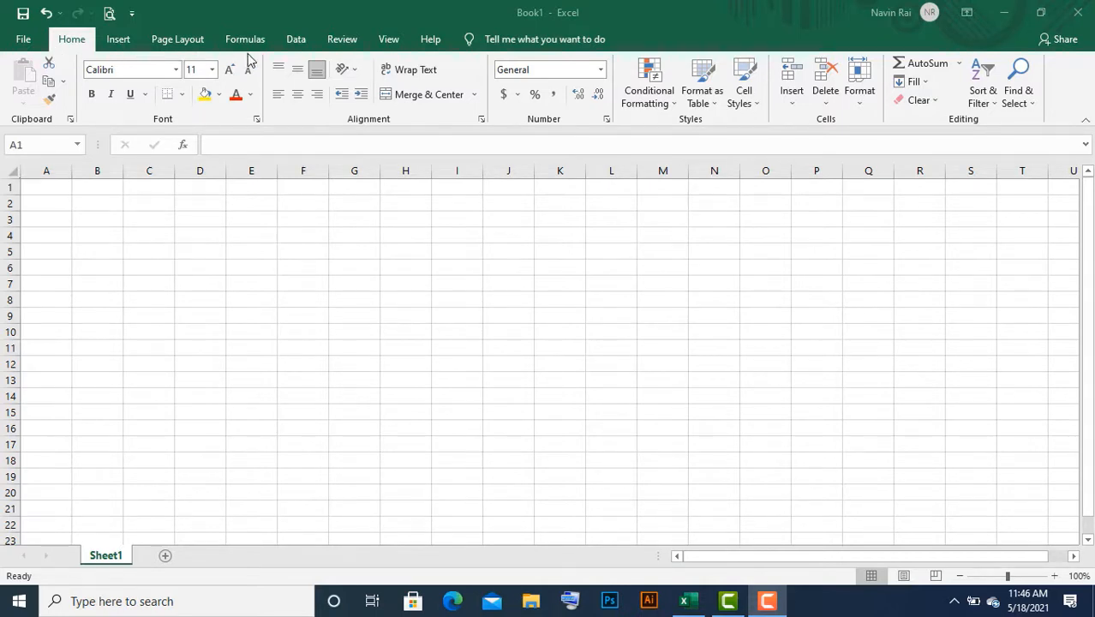
{"action": "left_click", "coordinate": [23, 40]}
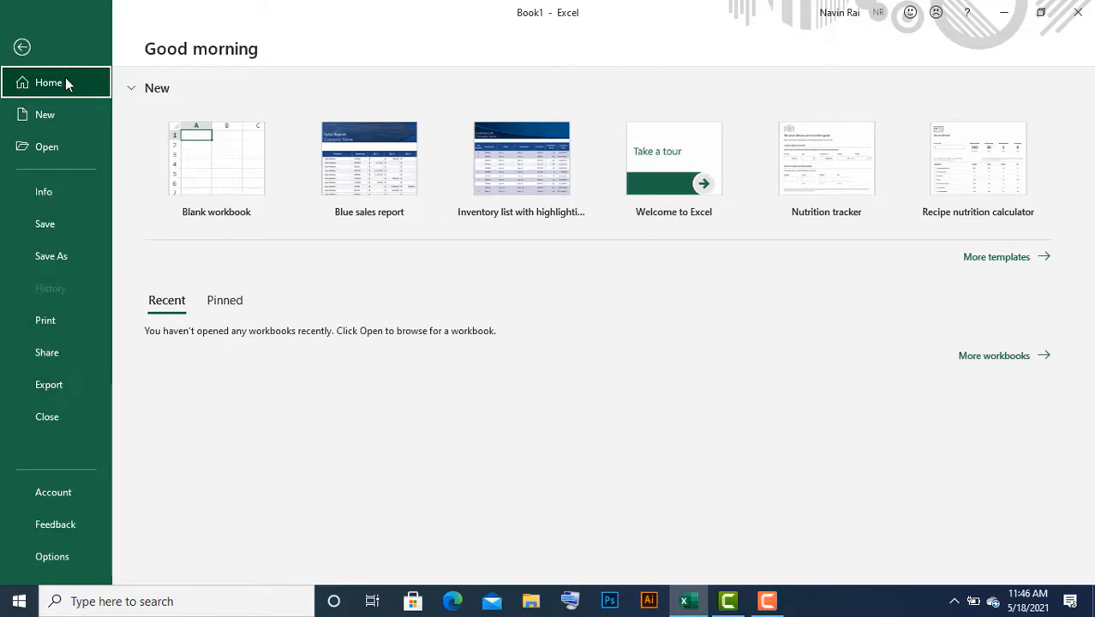
{"action": "left_click", "coordinate": [29, 49]}
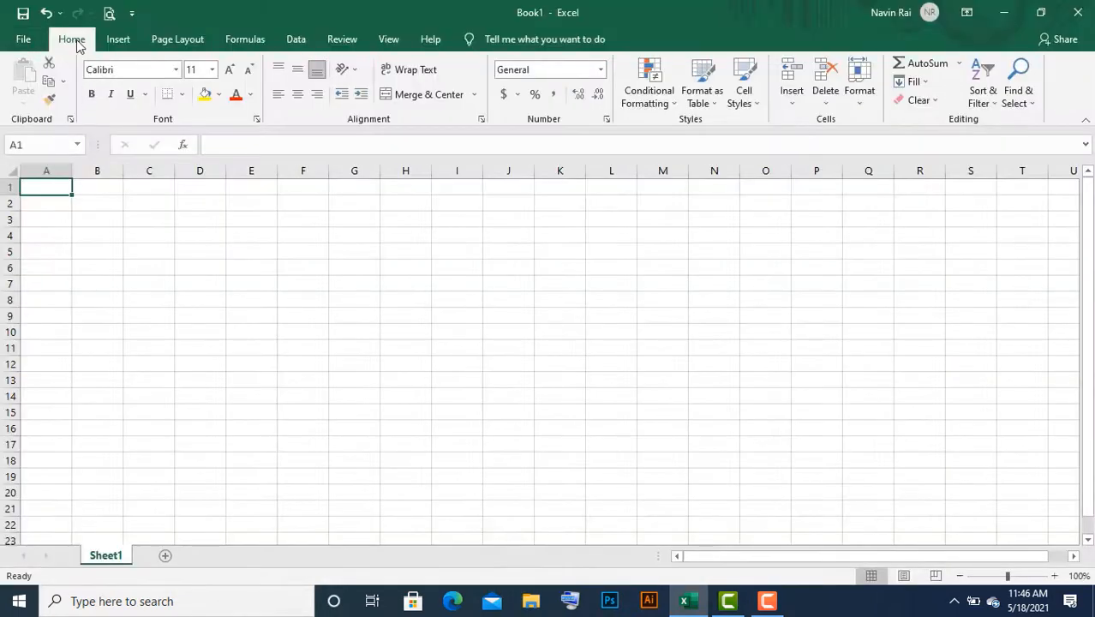
Browse the Insert, Page Layout and Formulas command sets, and return to the Home commands
{"action": "left_click", "coordinate": [120, 42]}
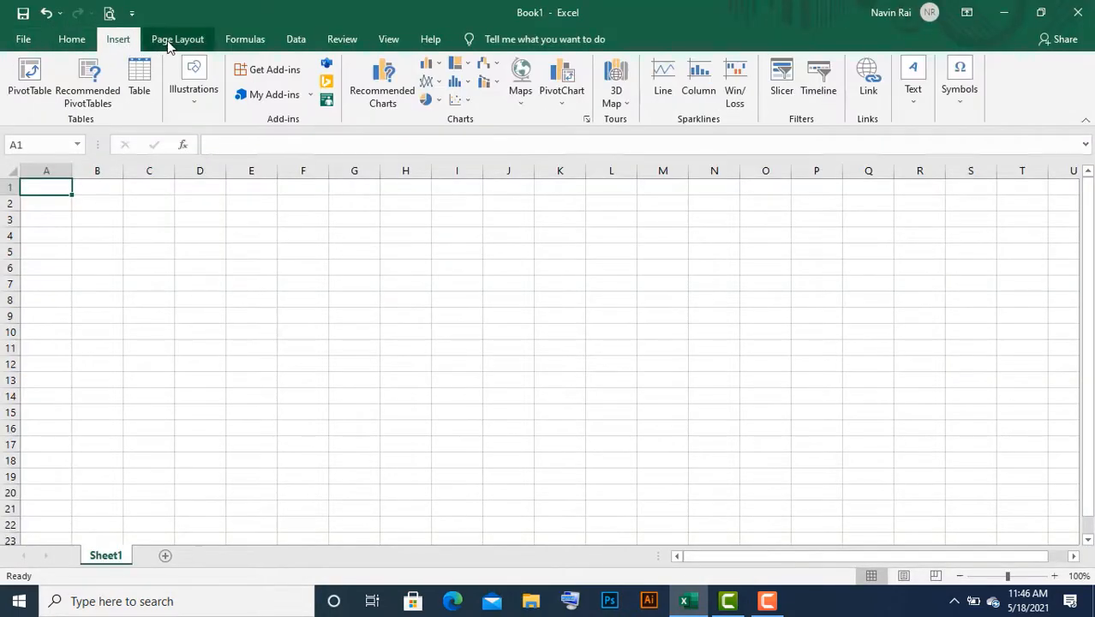
{"action": "left_click", "coordinate": [168, 43]}
{"action": "left_click", "coordinate": [245, 41]}
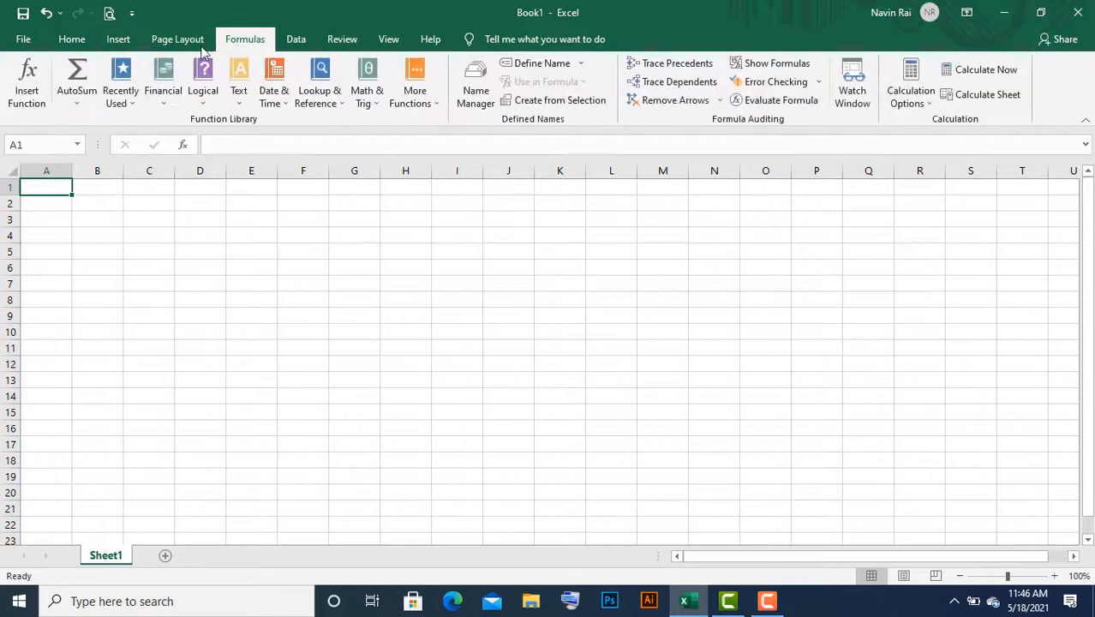
{"action": "left_click", "coordinate": [69, 40]}
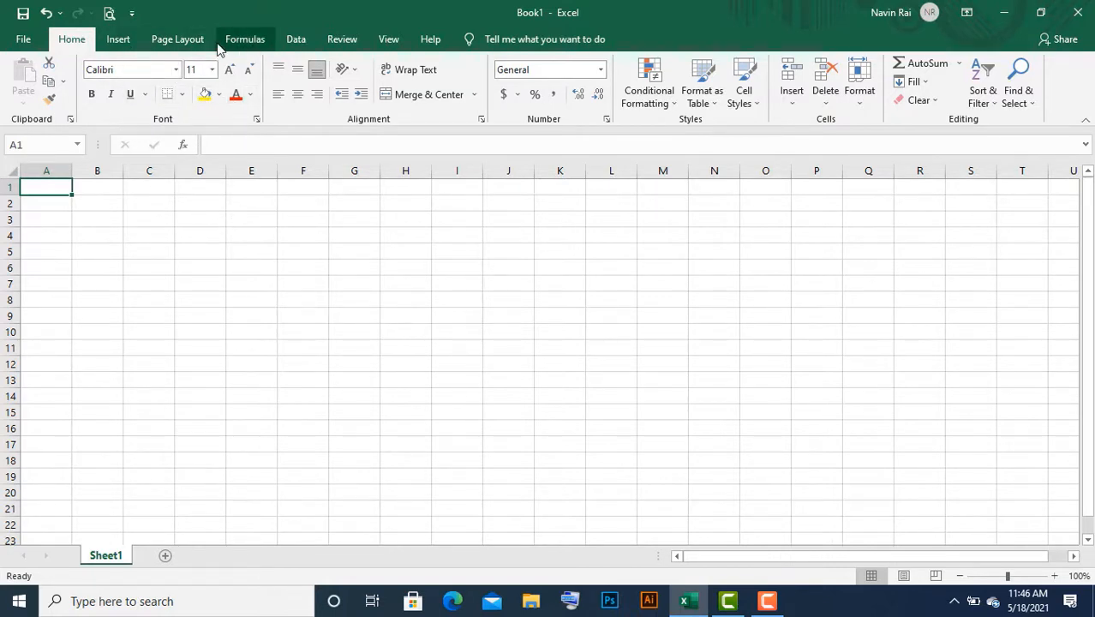
Look through the Text and Date & Time function lists in the Function Library, and select cell C2
{"action": "left_click", "coordinate": [246, 42]}
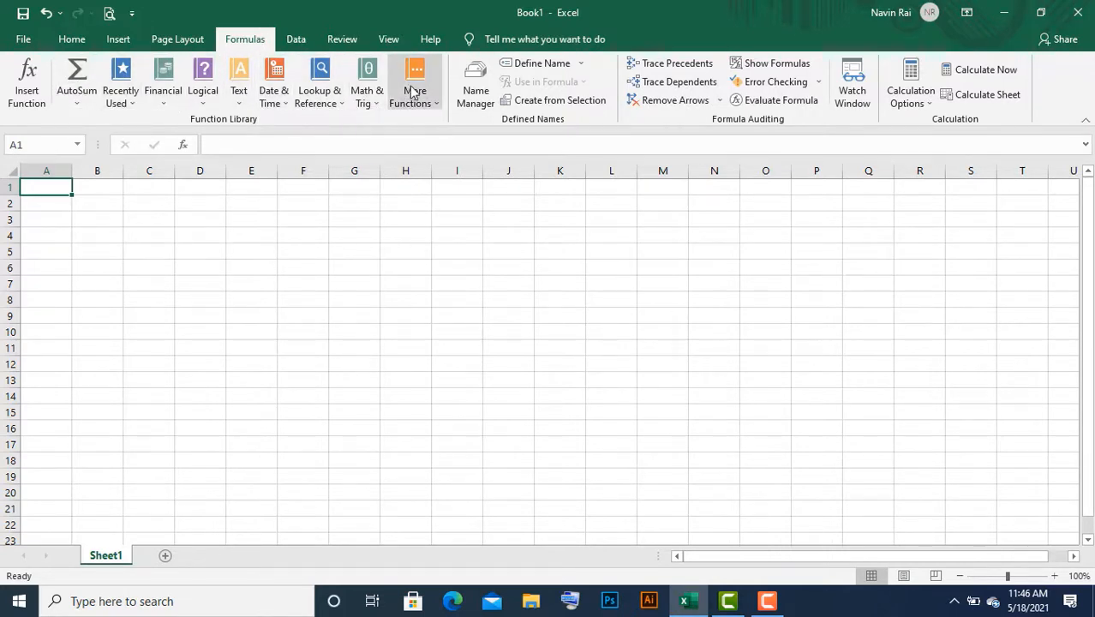
{"action": "left_click", "coordinate": [239, 103]}
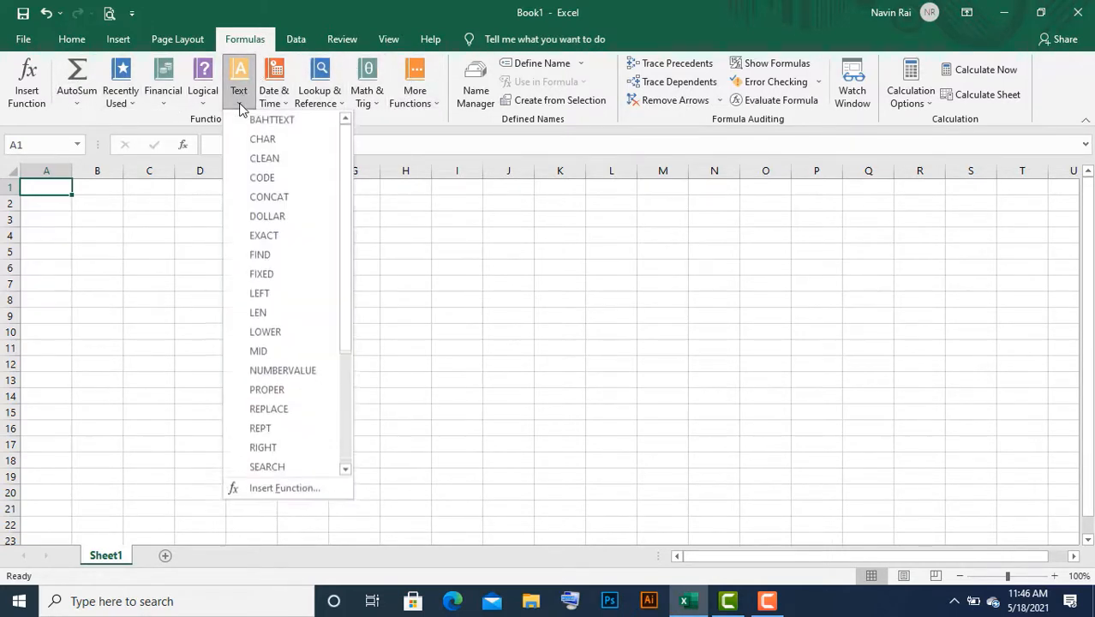
{"action": "left_click", "coordinate": [239, 103]}
{"action": "left_click", "coordinate": [281, 107]}
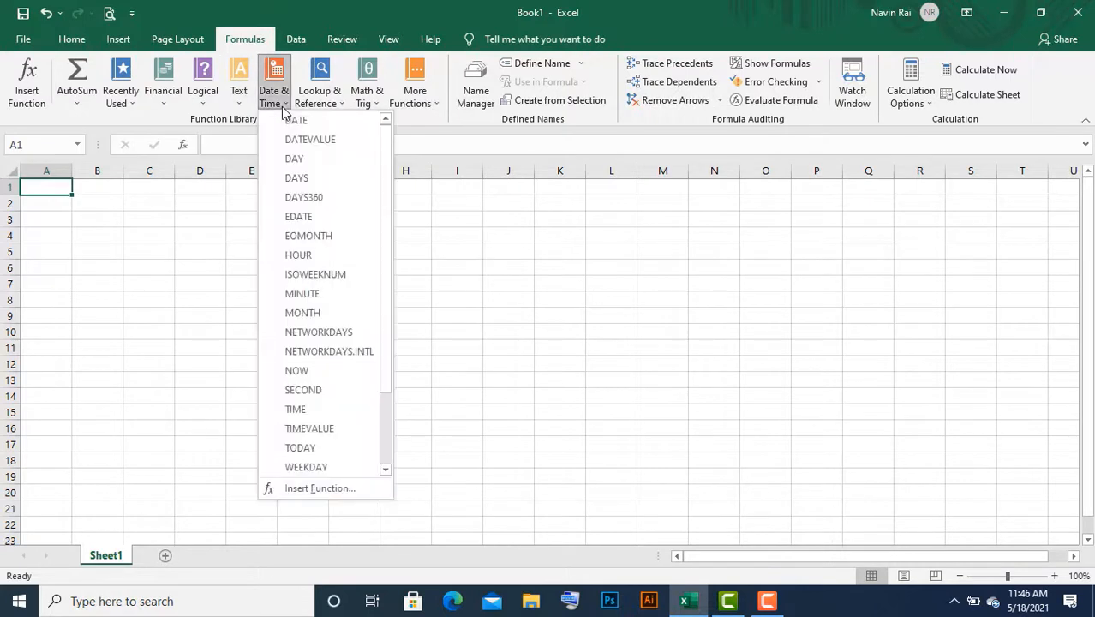
{"action": "left_click", "coordinate": [281, 108]}
{"action": "left_click", "coordinate": [244, 108]}
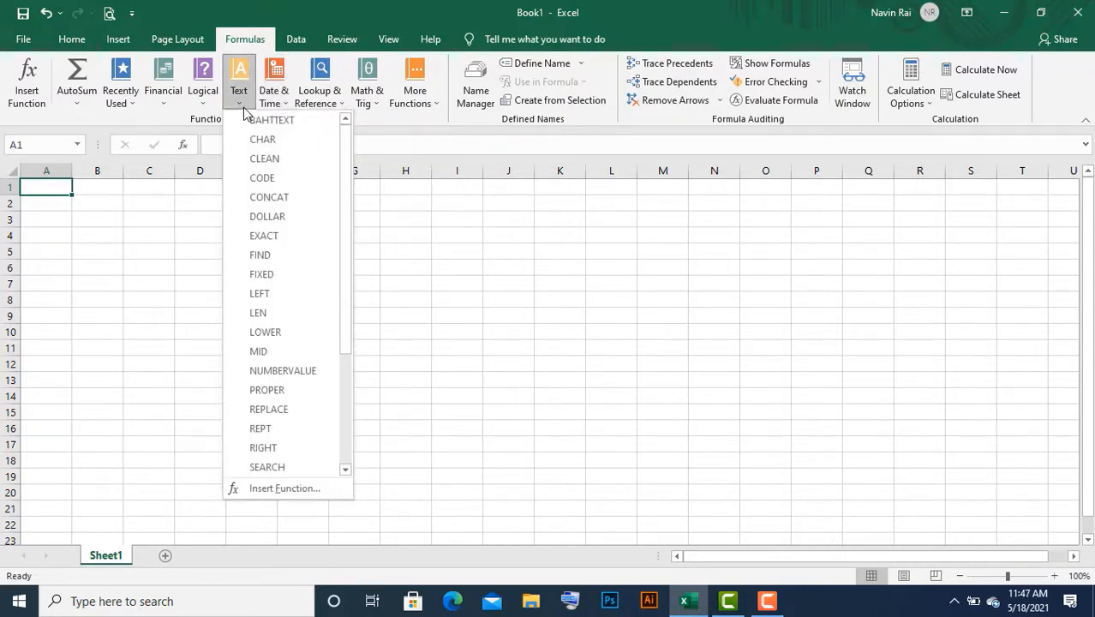
{"action": "left_click", "coordinate": [245, 103]}
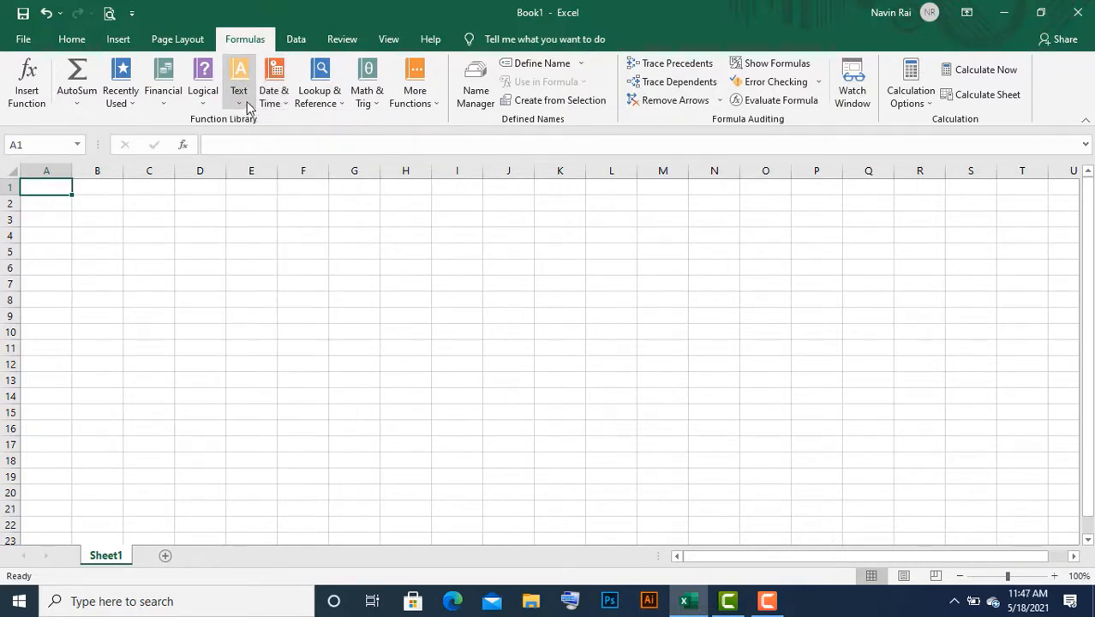
{"action": "left_click", "coordinate": [199, 271]}
{"action": "left_click", "coordinate": [141, 216]}
{"action": "left_click", "coordinate": [141, 203]}
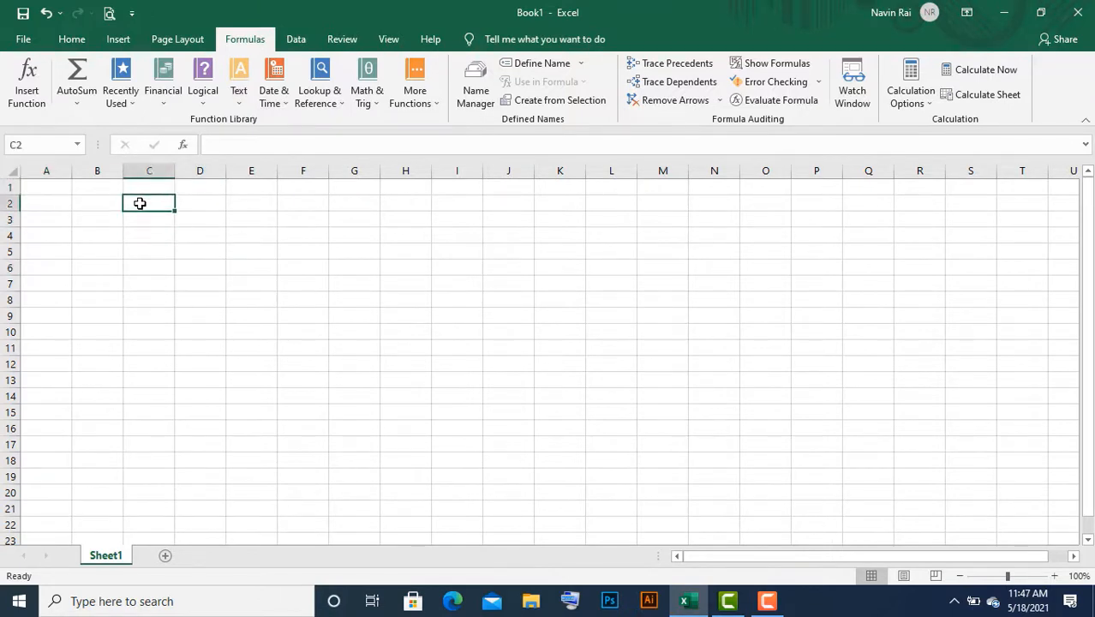
Review the Home, Insert and Page Layout command groups again, and briefly open and leave the File view
{"action": "left_click", "coordinate": [74, 41]}
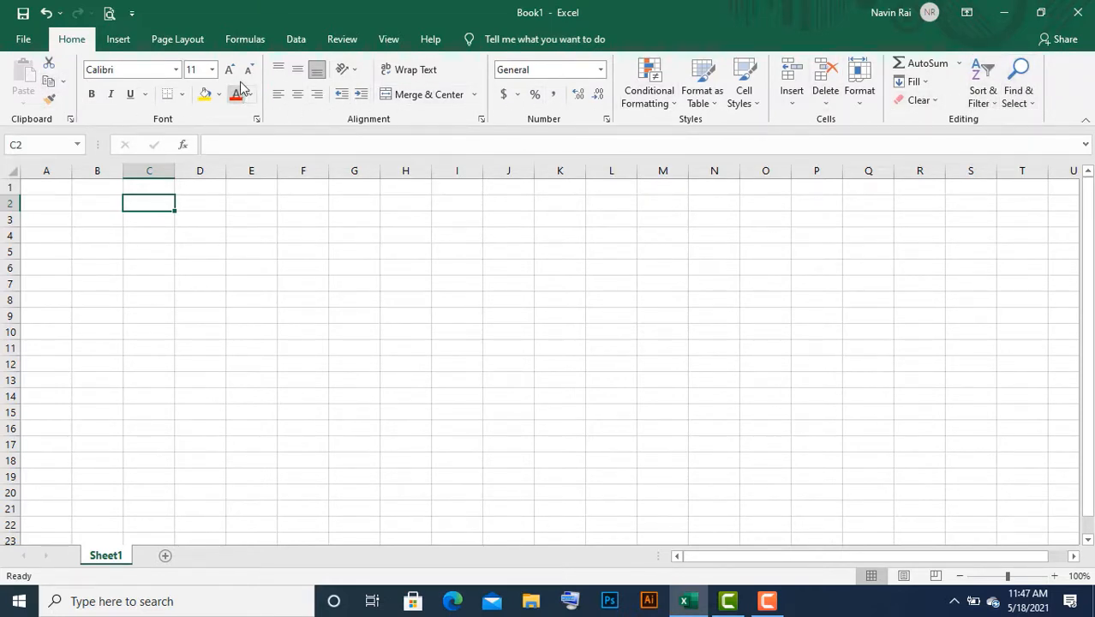
{"action": "left_click", "coordinate": [129, 42]}
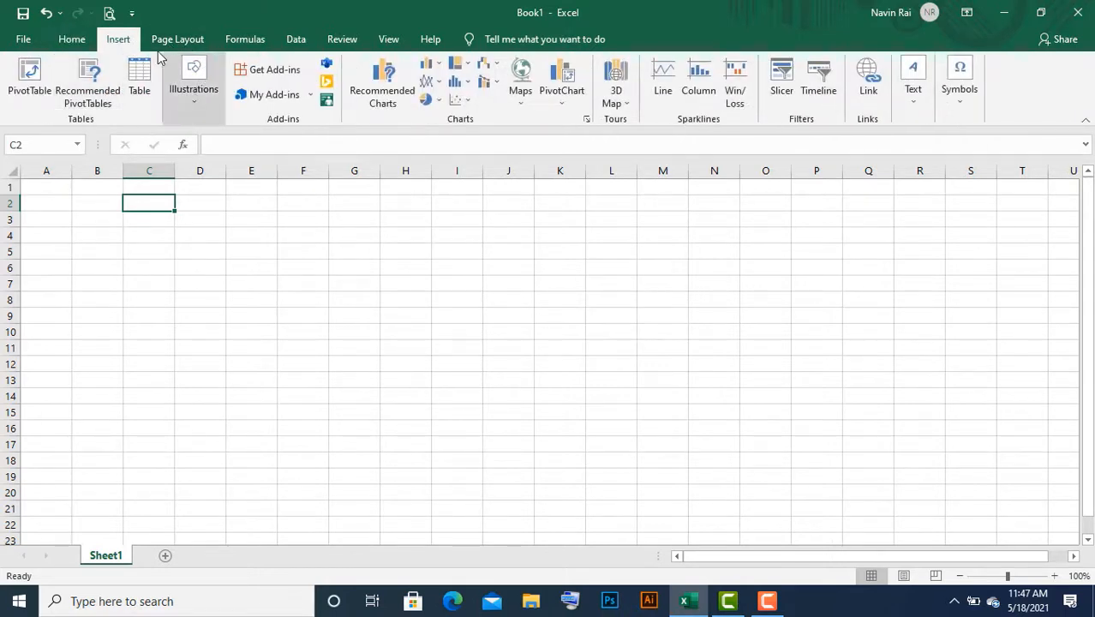
{"action": "left_click", "coordinate": [183, 41]}
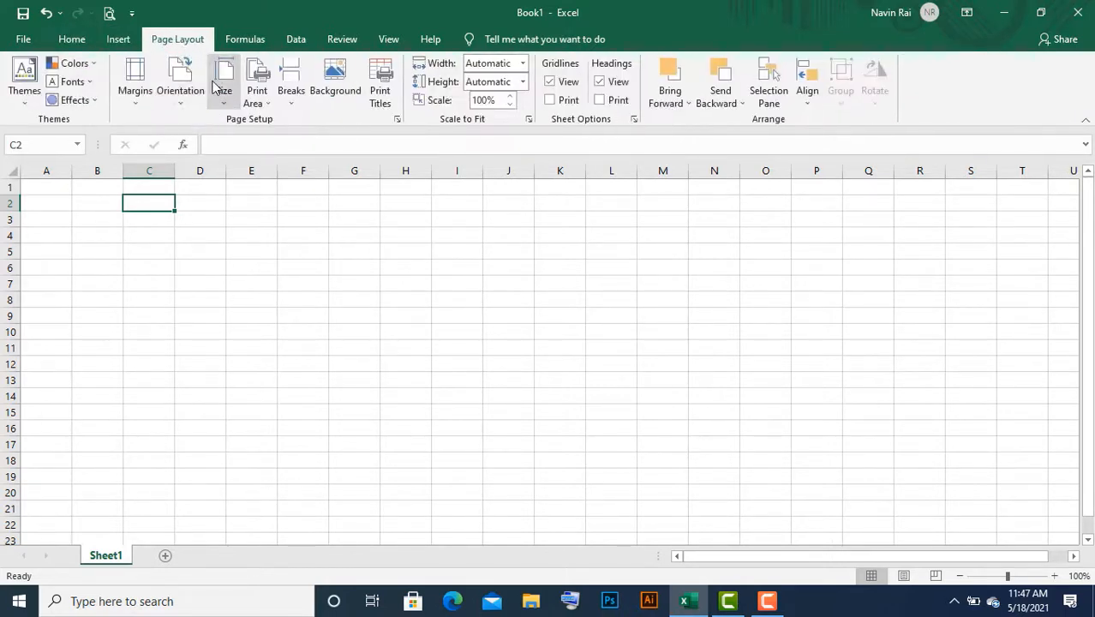
{"action": "left_click", "coordinate": [74, 41]}
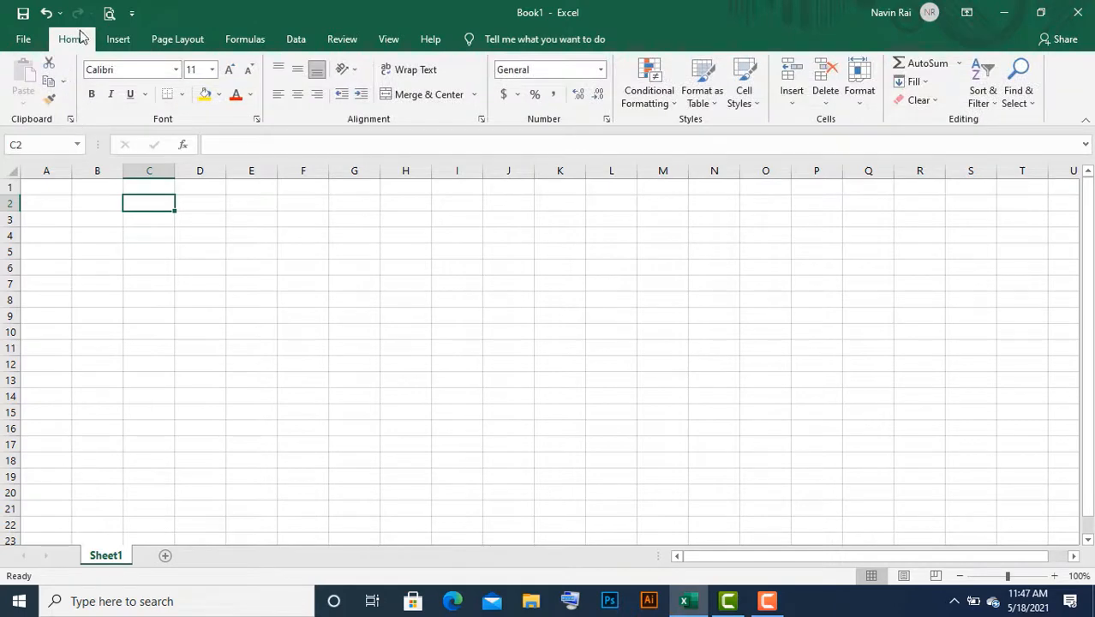
{"action": "left_click", "coordinate": [26, 38]}
{"action": "left_click", "coordinate": [42, 60]}
Point out the worksheet area by selecting cell C3, the range D4:K17, and cell M8
{"action": "left_click", "coordinate": [209, 252]}
{"action": "left_click", "coordinate": [143, 222]}
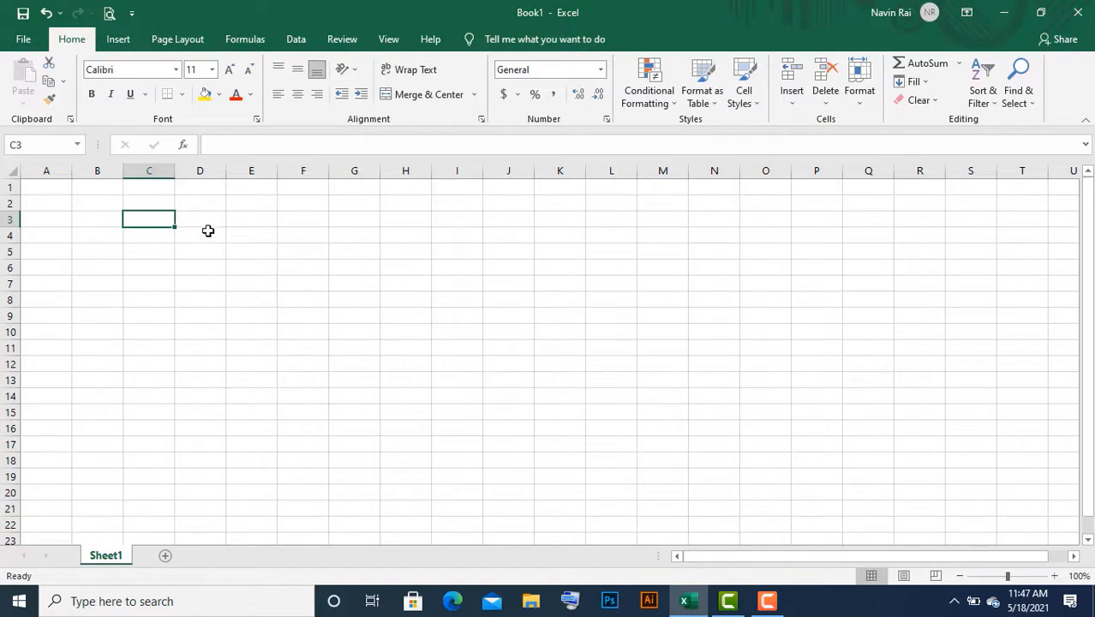
{"action": "left_click_drag", "start_coordinate": [207, 232], "coordinate": [580, 439]}
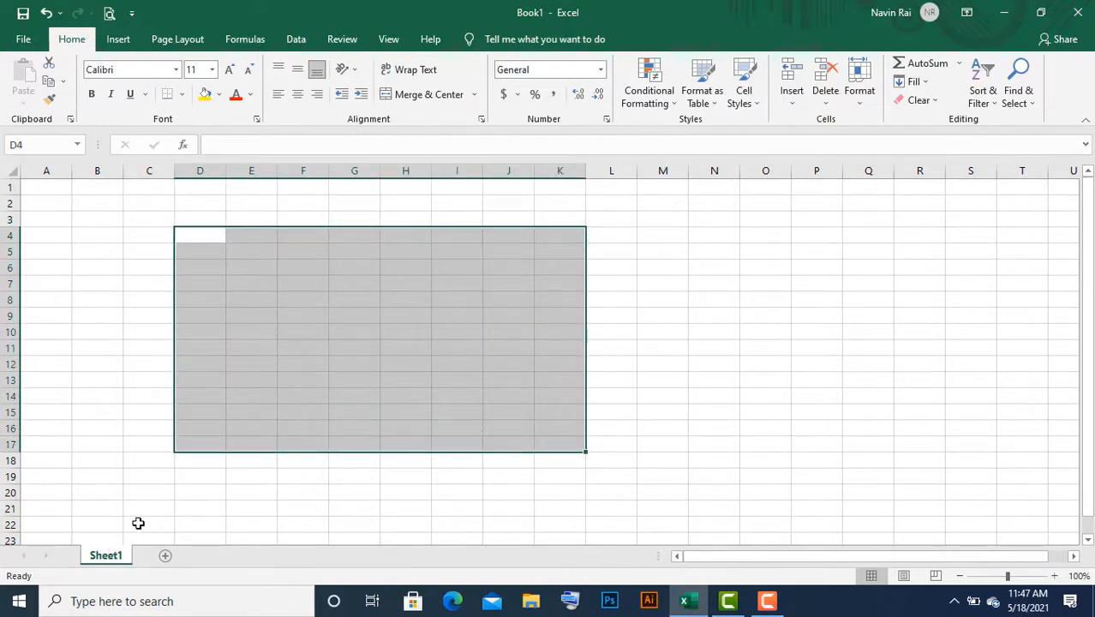
{"action": "left_click", "coordinate": [669, 298]}
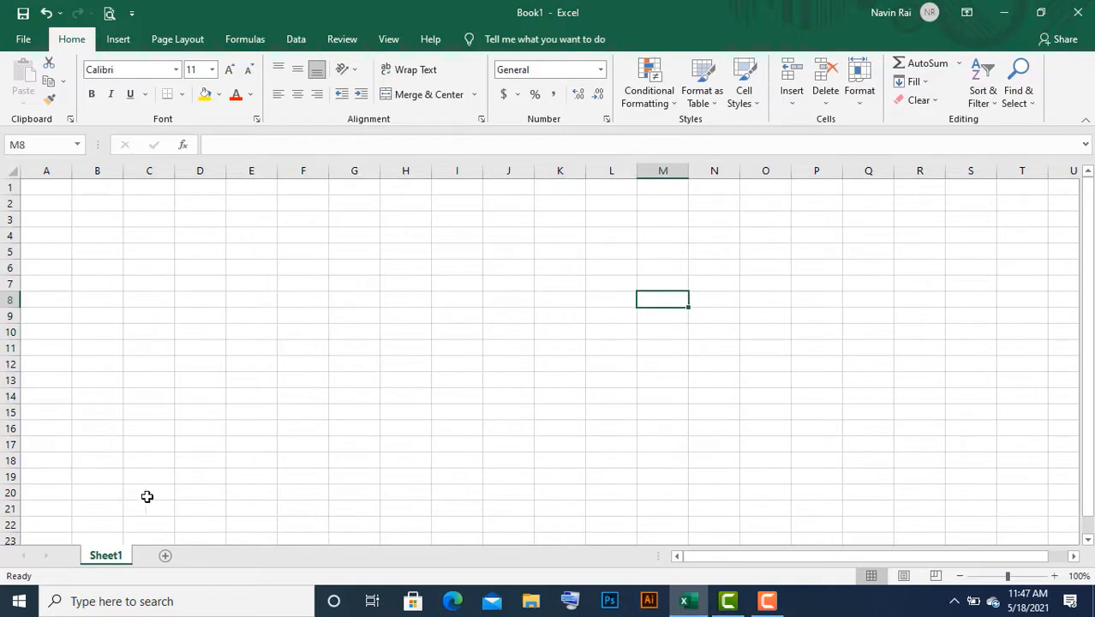
Add two worksheets, Sheet2 and Sheet3, to the workbook and delete Sheet3
{"action": "left_click", "coordinate": [166, 558]}
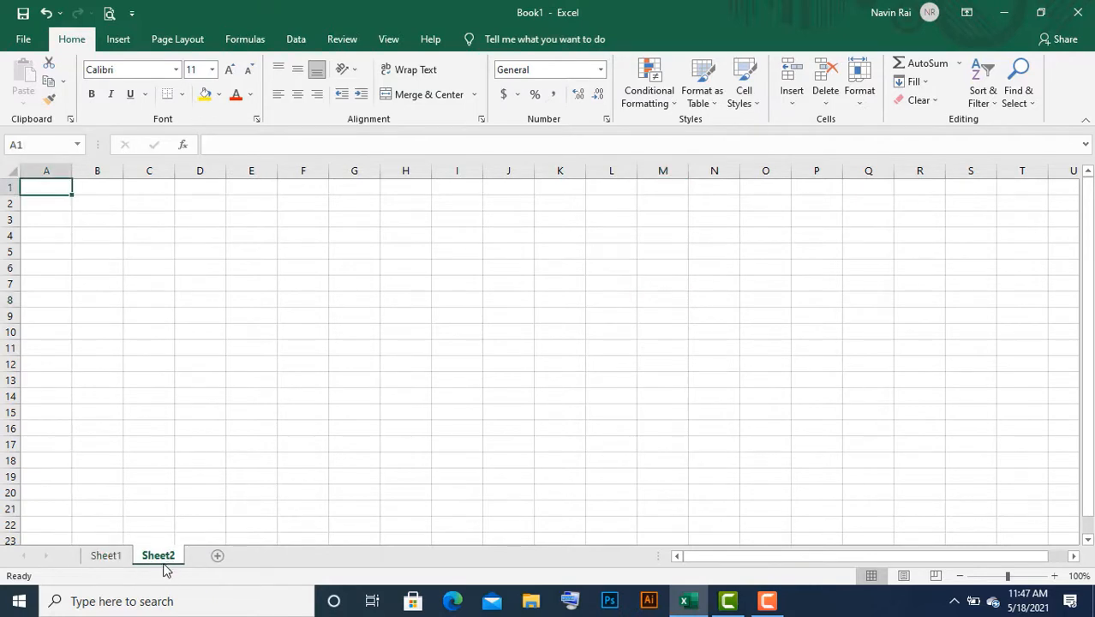
{"action": "left_click", "coordinate": [218, 557]}
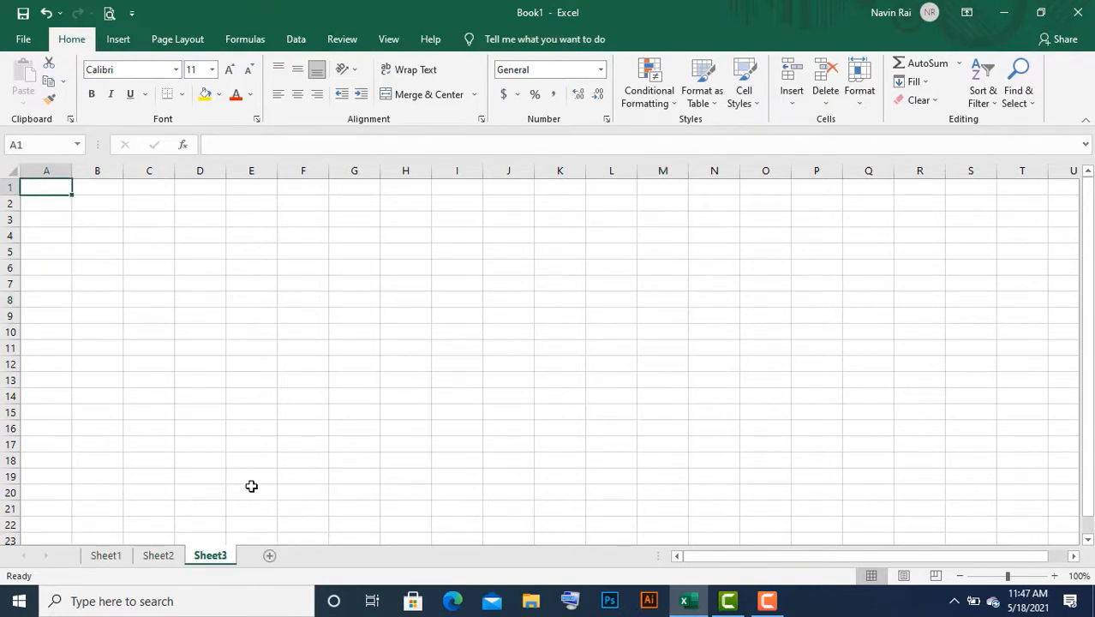
{"action": "right_click", "coordinate": [210, 561]}
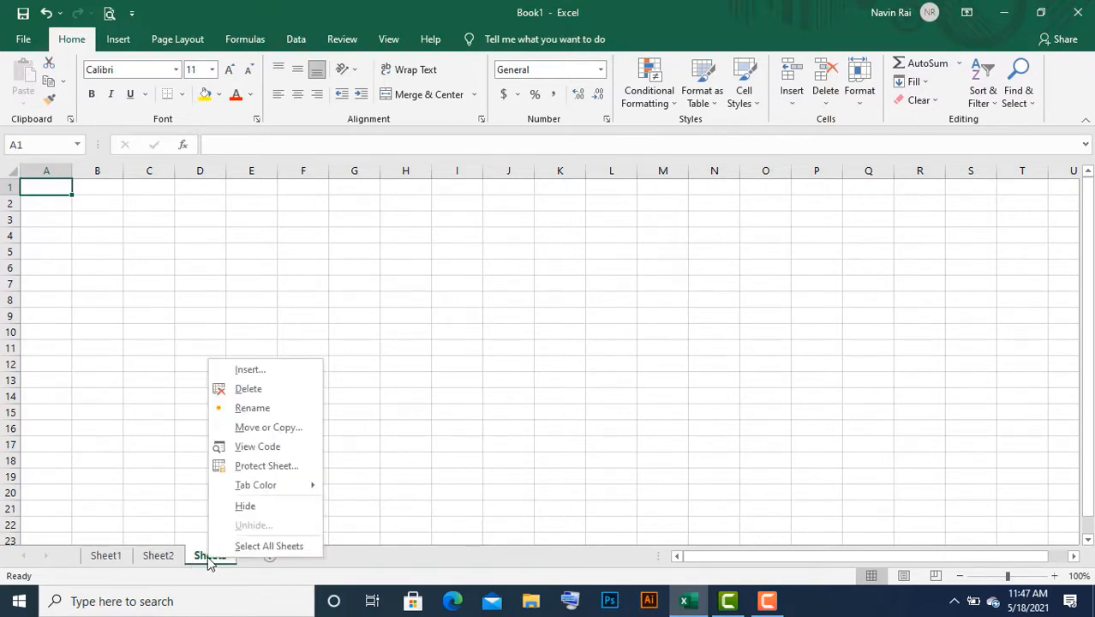
{"action": "left_click", "coordinate": [248, 389]}
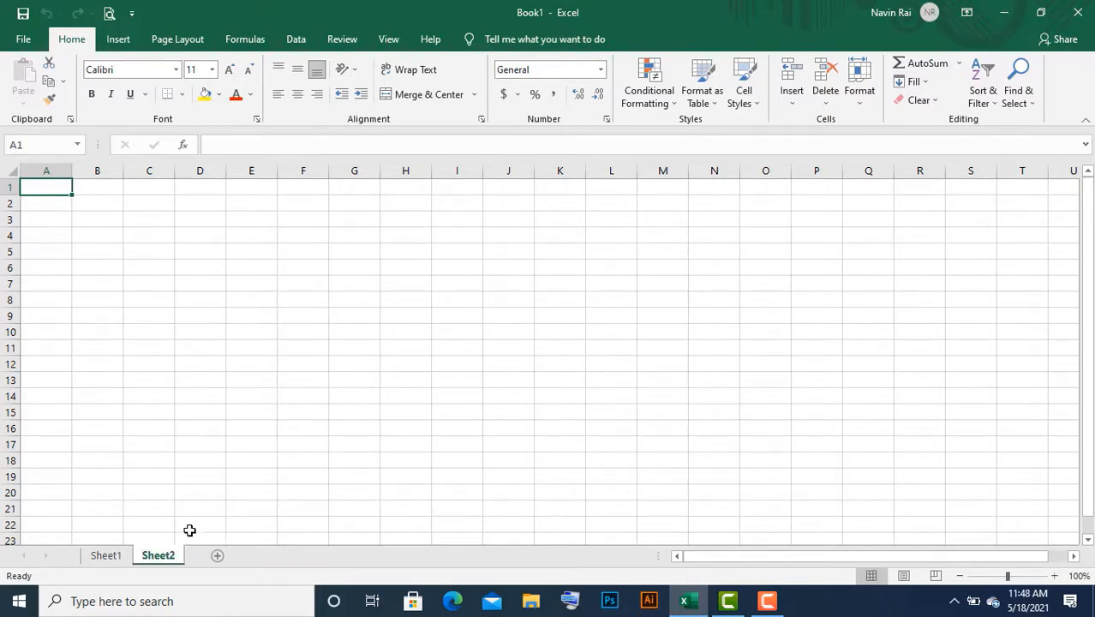
Show Sheet1 and point out its grid by selecting a block of cells and several single cells, ending on E5
{"action": "left_click", "coordinate": [118, 556]}
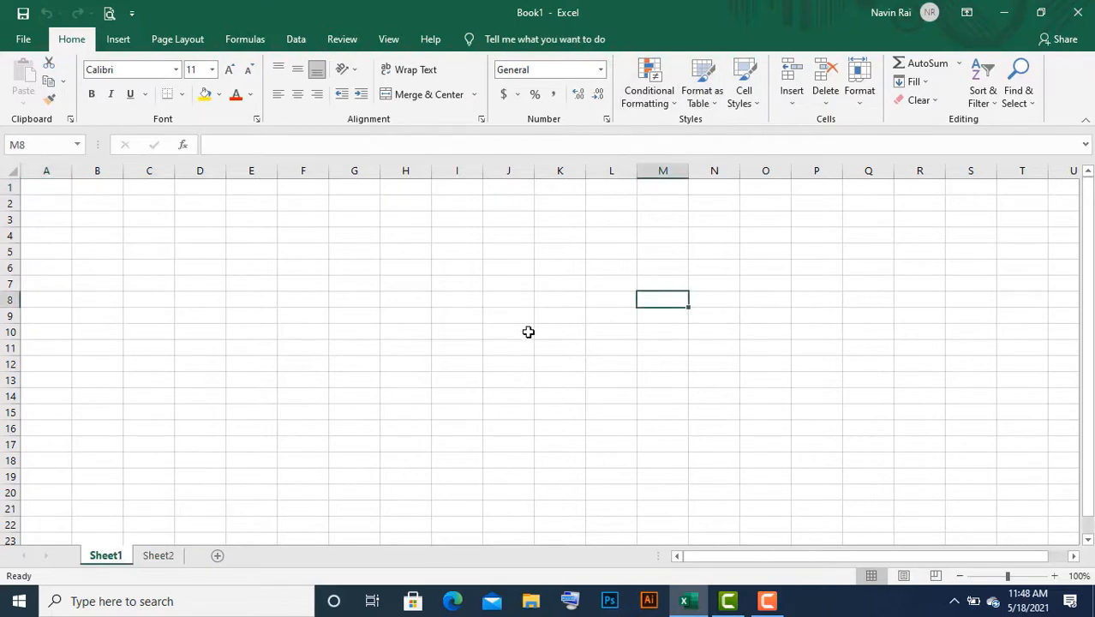
{"action": "left_click", "coordinate": [313, 255]}
{"action": "left_click_drag", "start_coordinate": [247, 248], "coordinate": [606, 384]}
{"action": "left_click", "coordinate": [458, 456]}
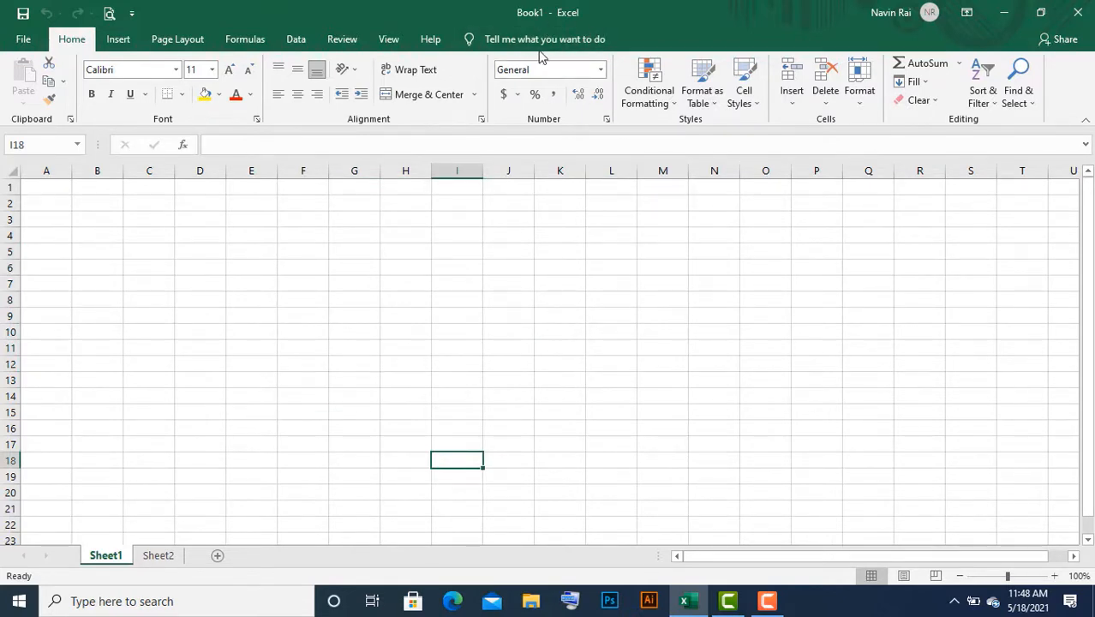
{"action": "left_click", "coordinate": [324, 302]}
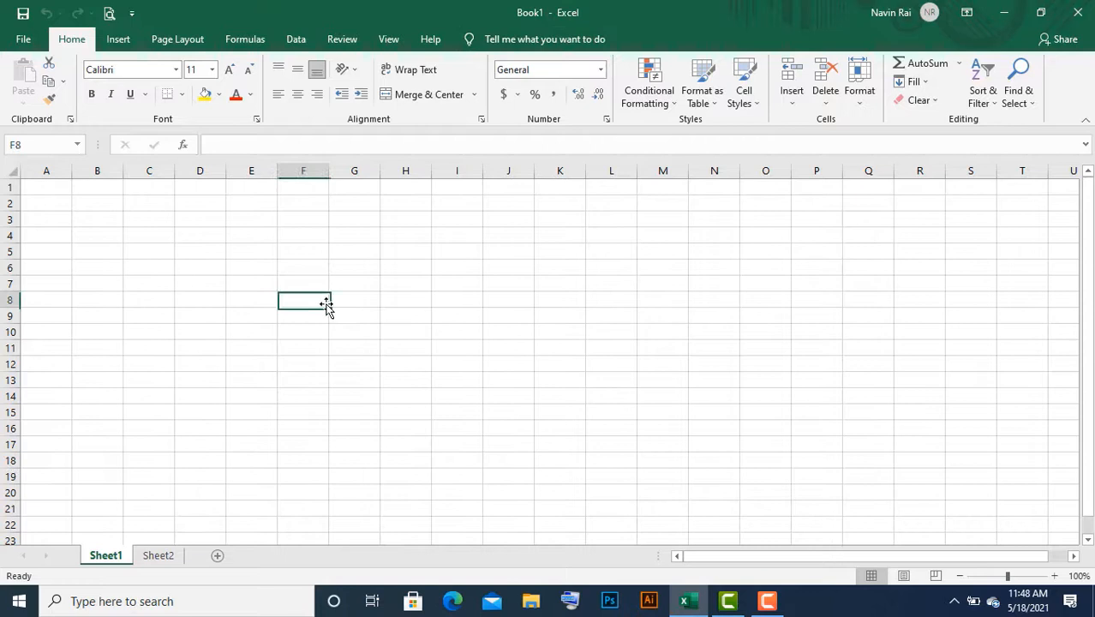
{"action": "left_click", "coordinate": [203, 382]}
{"action": "left_click", "coordinate": [235, 253]}
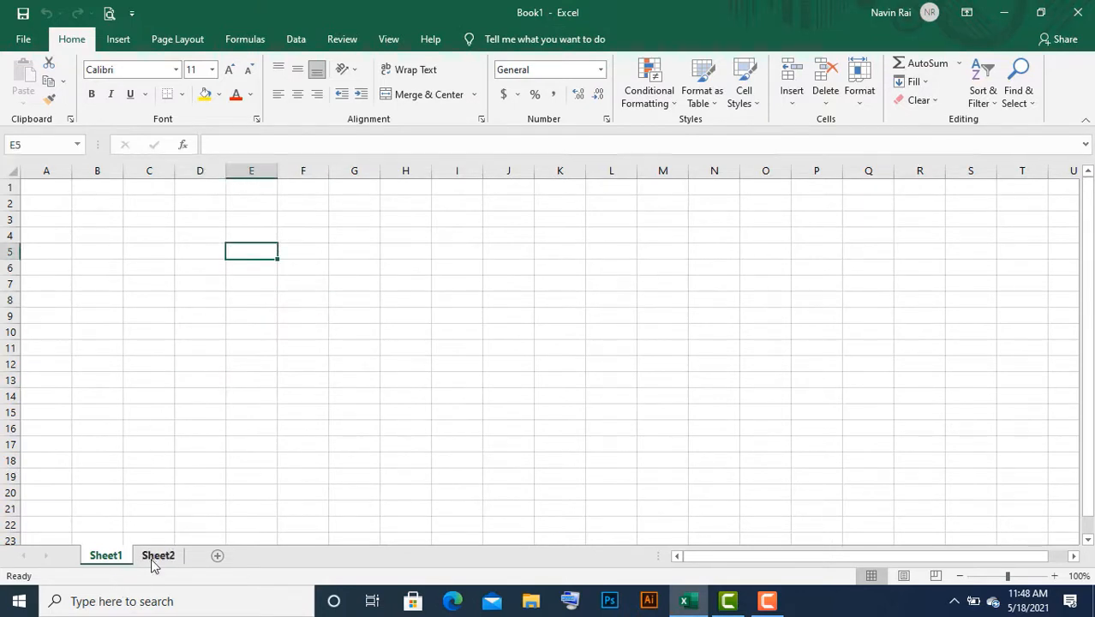
Switch back and forth between Sheet2 and Sheet1, and select cells in row 3 of Sheet1
{"action": "left_click", "coordinate": [151, 557]}
{"action": "left_click", "coordinate": [116, 557]}
{"action": "left_click", "coordinate": [159, 557]}
{"action": "left_click", "coordinate": [122, 555]}
{"action": "left_click", "coordinate": [228, 226]}
{"action": "left_click_drag", "start_coordinate": [225, 226], "coordinate": [176, 221]}
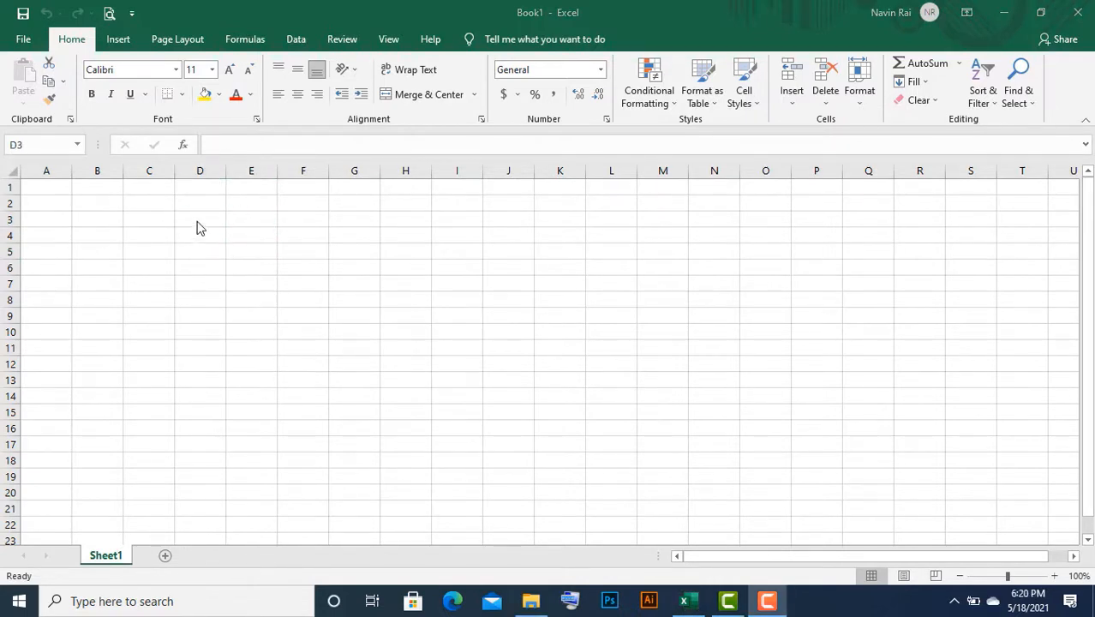
Select cell D3, extend the selection to the range D3:I13, and go back to selecting small groups of cells
{"action": "left_click", "coordinate": [197, 218]}
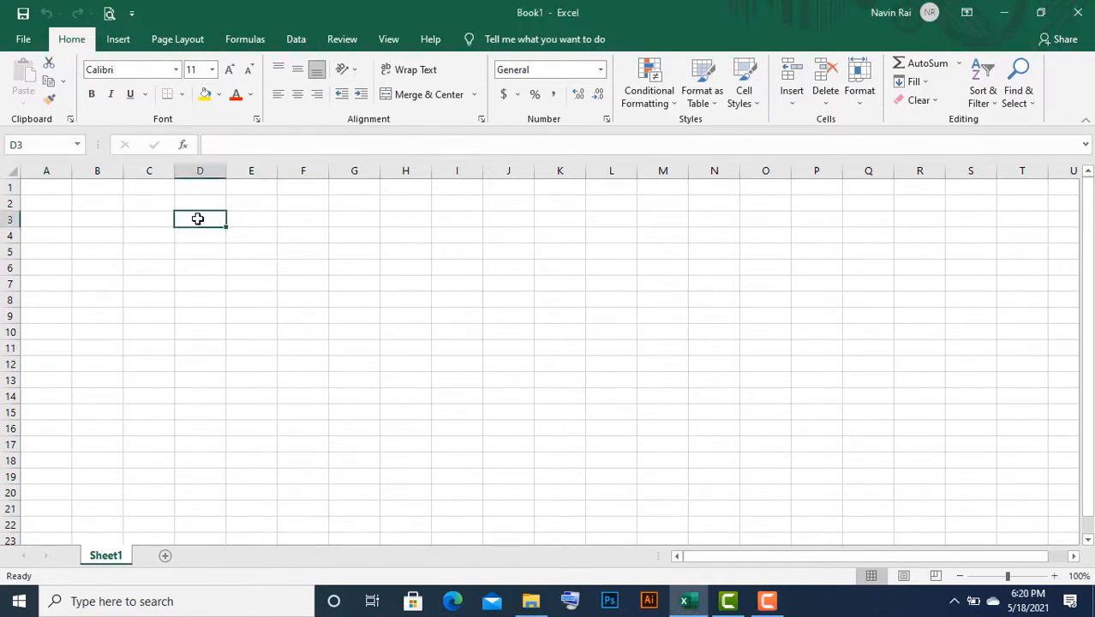
{"action": "left_click_drag", "start_coordinate": [221, 231], "coordinate": [445, 375]}
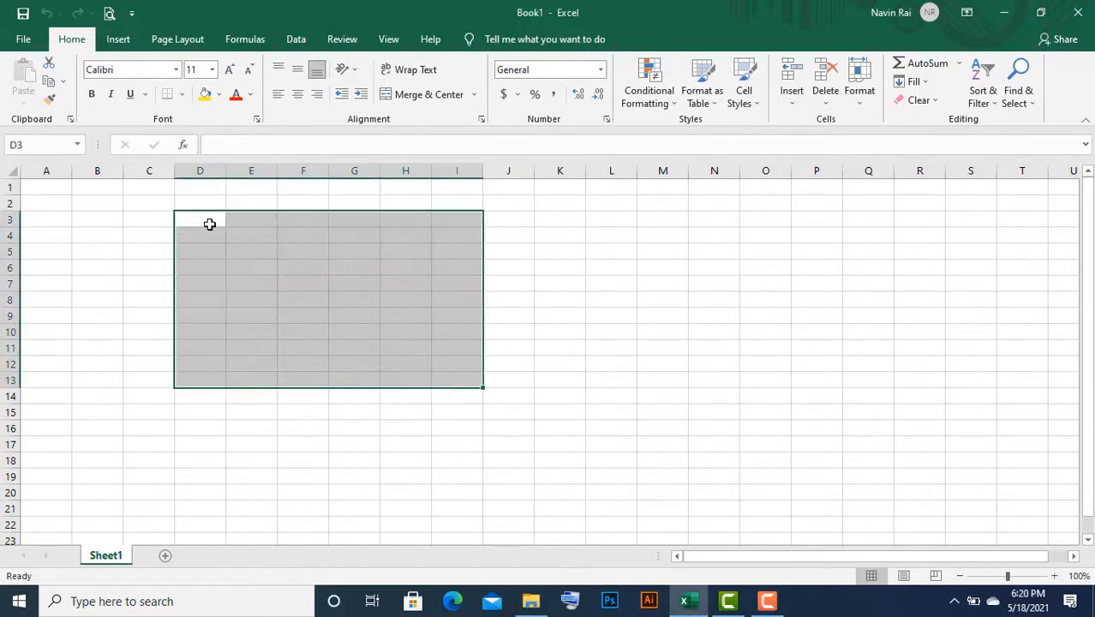
{"action": "left_click", "coordinate": [210, 223]}
{"action": "left_click", "coordinate": [283, 266]}
{"action": "left_click_drag", "start_coordinate": [271, 262], "coordinate": [189, 278]}
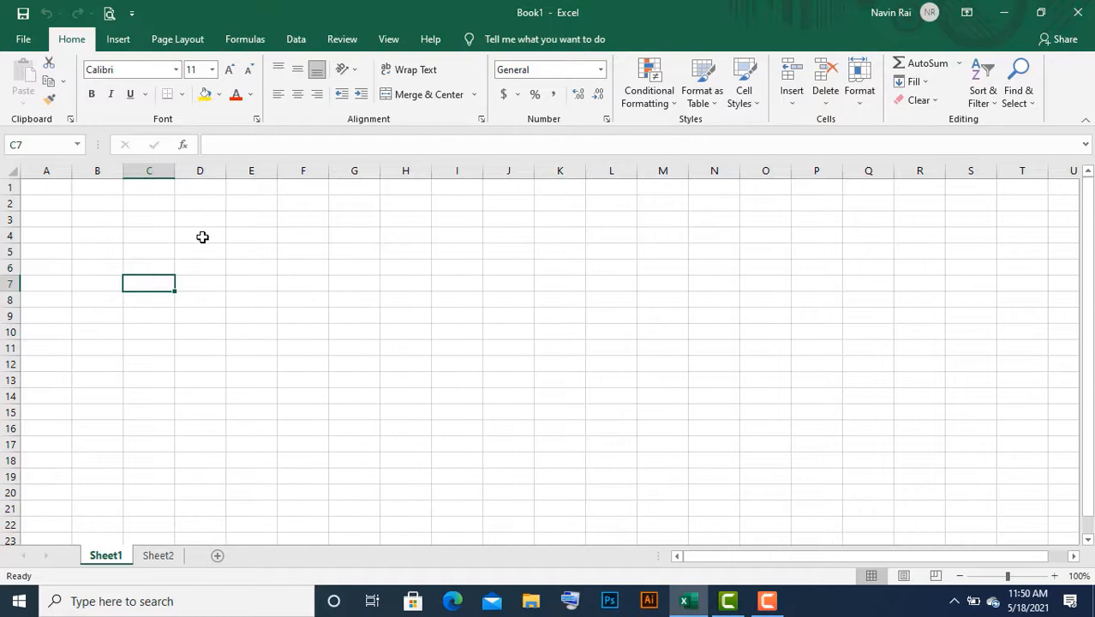
Select several single cells in Sheet1, including F9, finish on D4, and check its address in the Name Box
{"action": "left_click", "coordinate": [202, 237]}
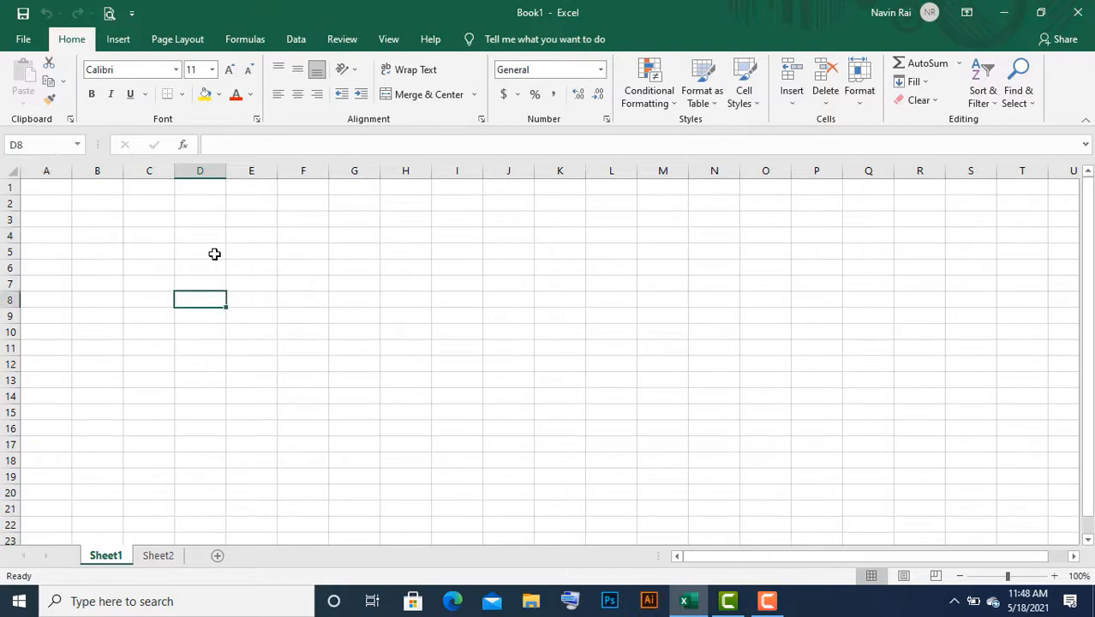
{"action": "left_click", "coordinate": [215, 254]}
{"action": "left_click", "coordinate": [344, 276]}
{"action": "left_click", "coordinate": [314, 310]}
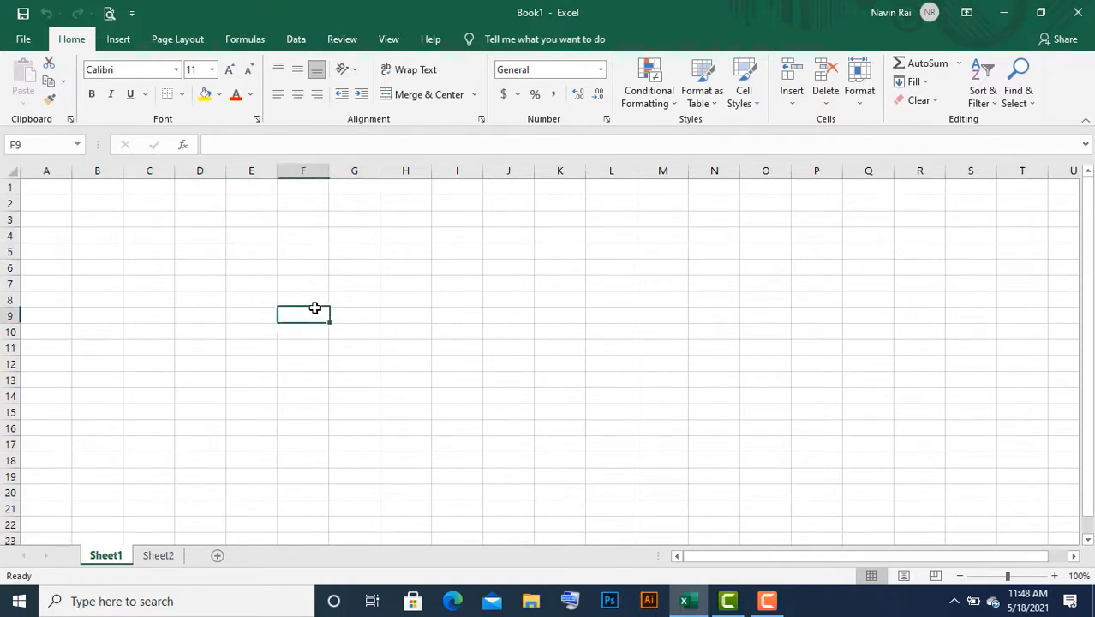
{"action": "left_click", "coordinate": [203, 237]}
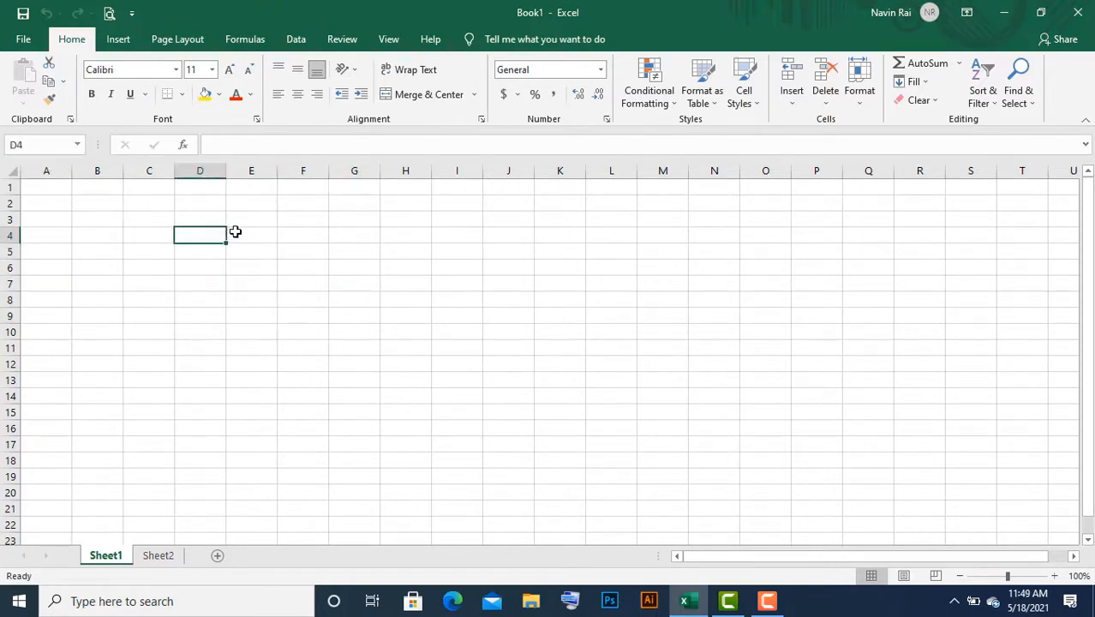
{"action": "left_click", "coordinate": [243, 233]}
{"action": "left_click", "coordinate": [206, 240]}
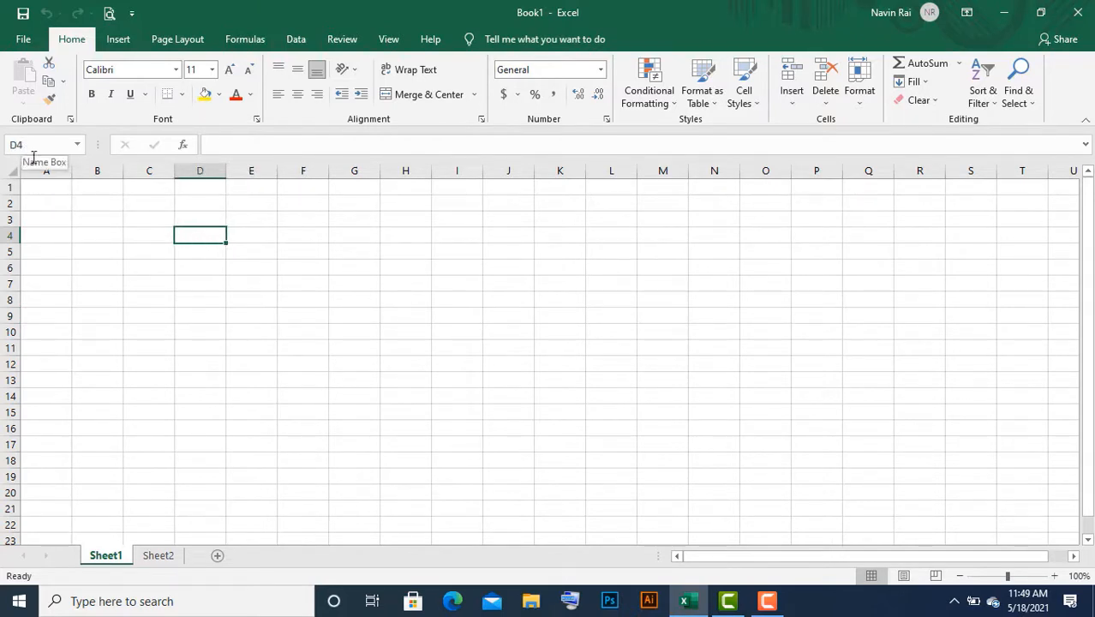
Select cell E4, then whole columns including column C, and rows 1, 2 and 3 to show the column and row headings
{"action": "left_click", "coordinate": [266, 266]}
{"action": "left_click", "coordinate": [257, 238]}
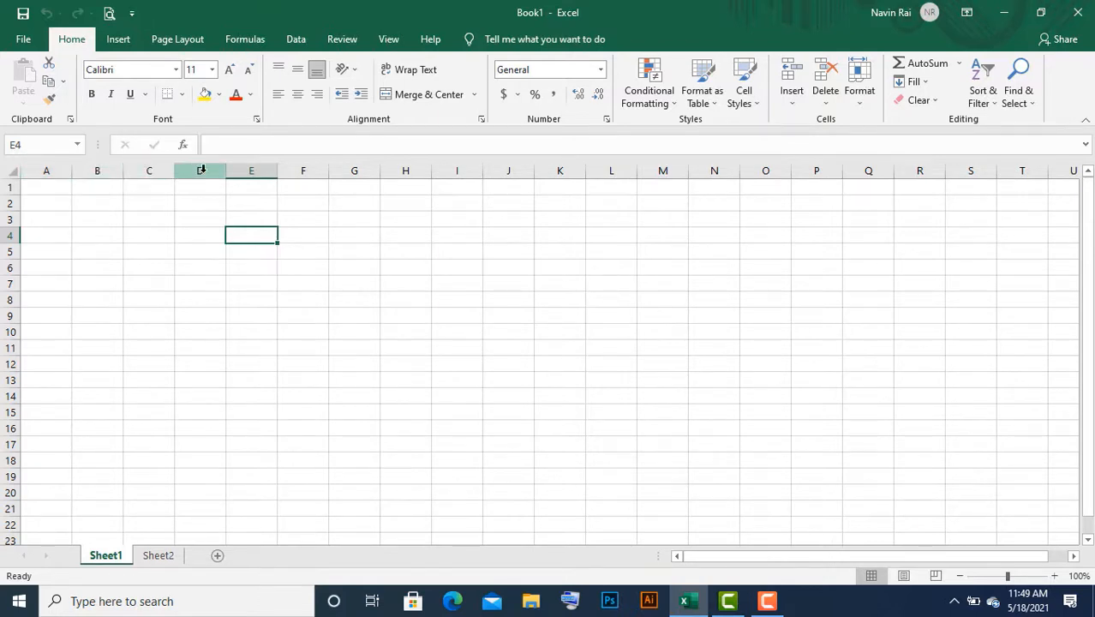
{"action": "left_click", "coordinate": [251, 171]}
{"action": "left_click", "coordinate": [213, 171]}
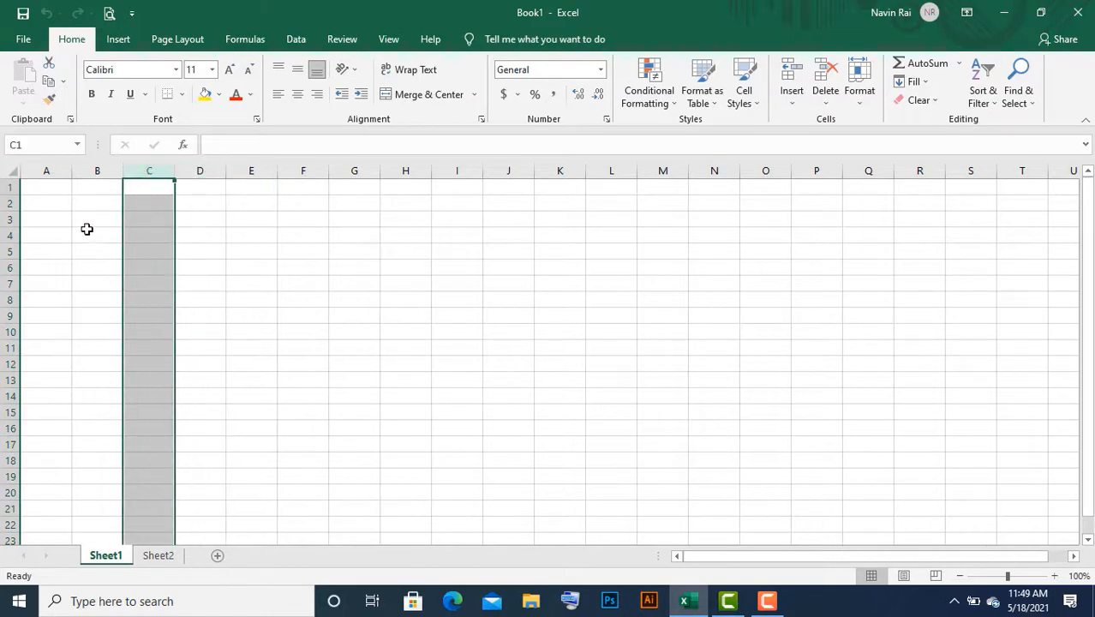
{"action": "left_click", "coordinate": [11, 188]}
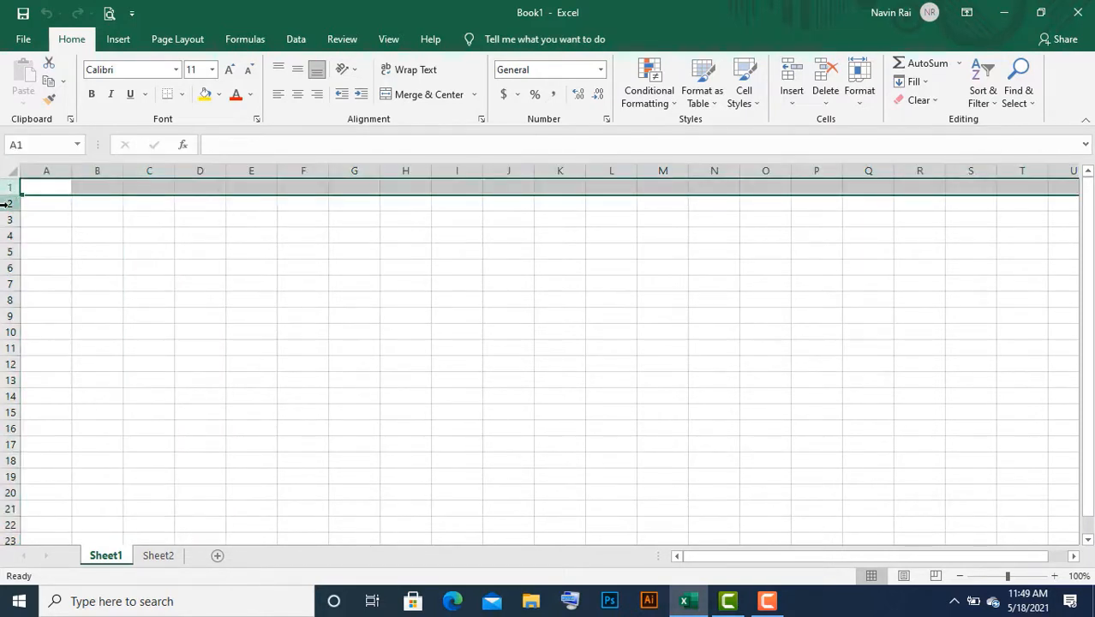
{"action": "left_click", "coordinate": [11, 203]}
{"action": "left_click", "coordinate": [11, 219]}
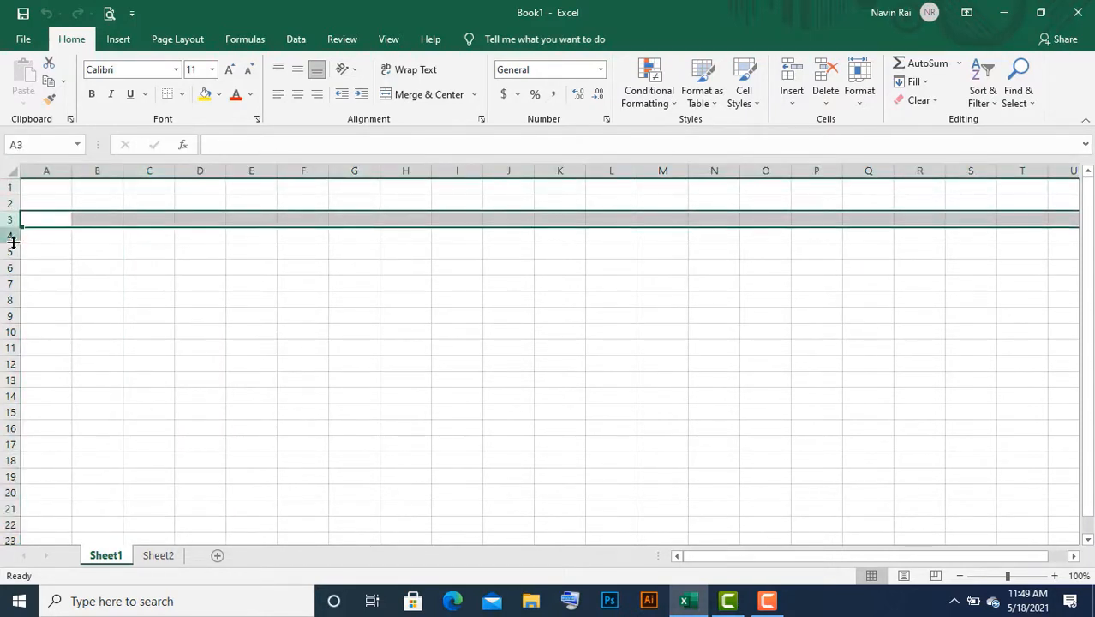
Select cell D4, jump to cell Z100 through the Name Box, and return to A1 the same way
{"action": "left_click", "coordinate": [168, 283]}
{"action": "left_click", "coordinate": [199, 236]}
{"action": "left_click", "coordinate": [36, 146]}
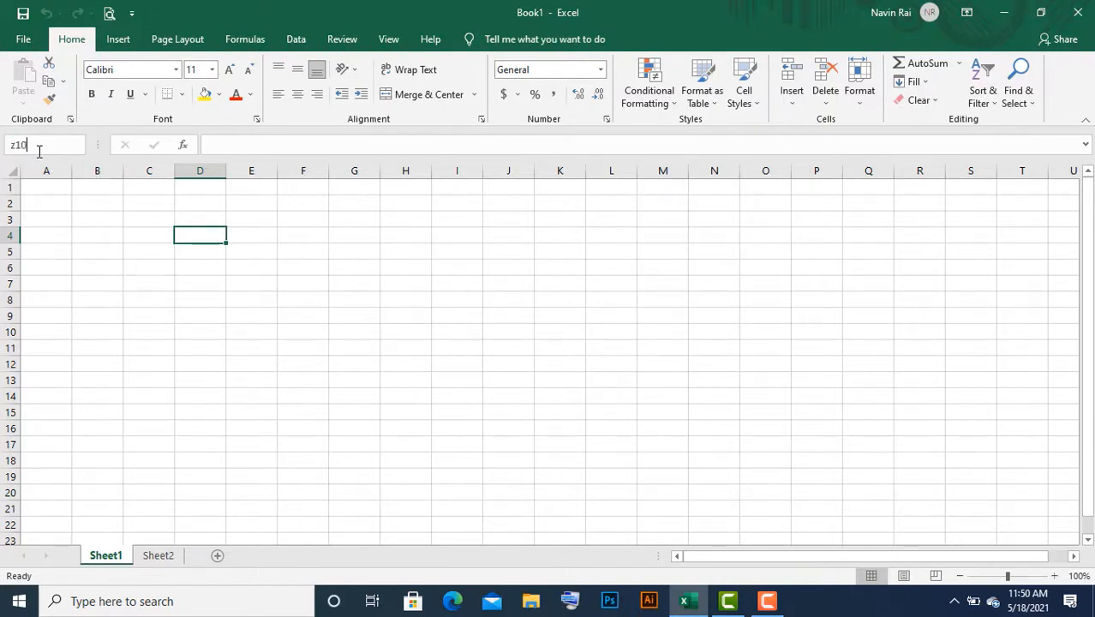
{"action": "key", "text": "Return"}
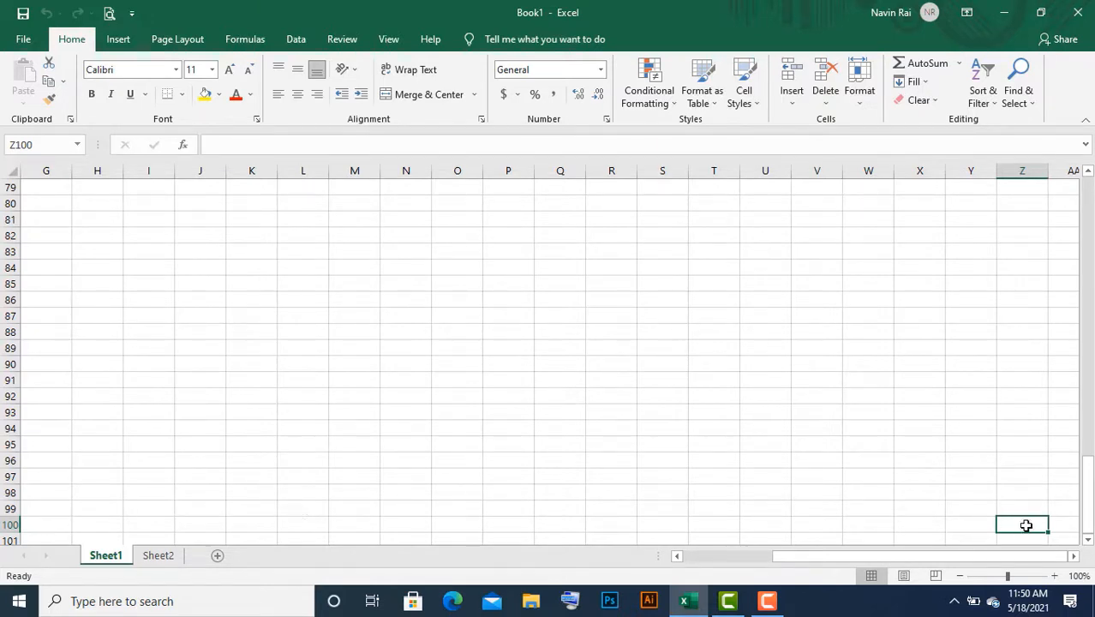
{"action": "left_click", "coordinate": [33, 145]}
{"action": "type", "text": "a1"}
{"action": "key", "text": "Return"}
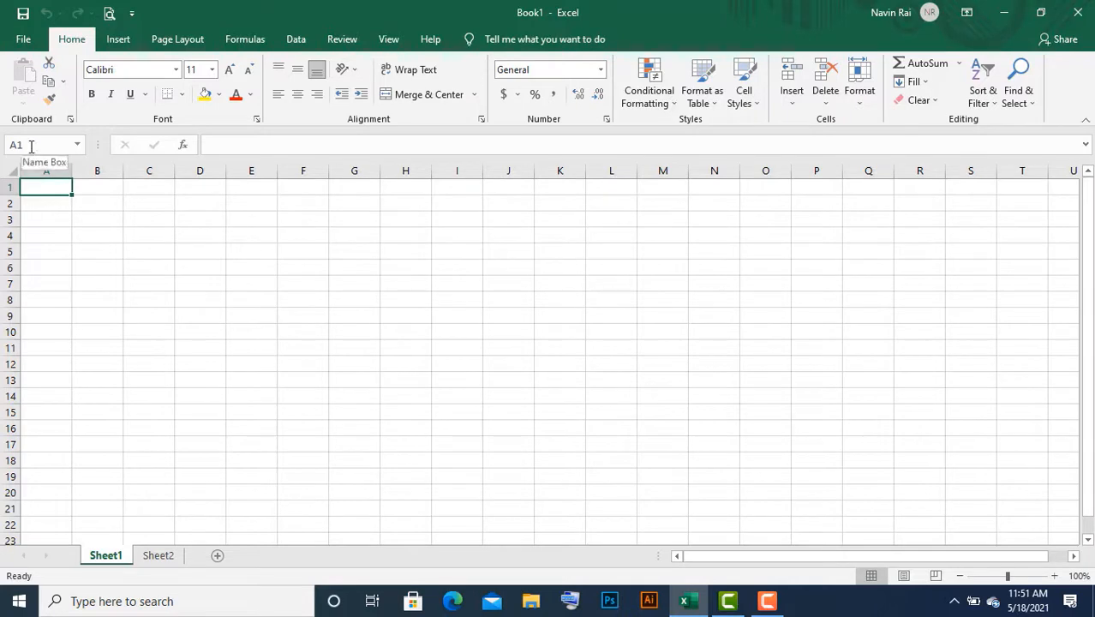
Select a block of cells and several single cells, including P9, D6 and F5, and point out the Formula Bar
{"action": "left_click_drag", "start_coordinate": [301, 319], "coordinate": [656, 453]}
{"action": "left_click", "coordinate": [794, 314]}
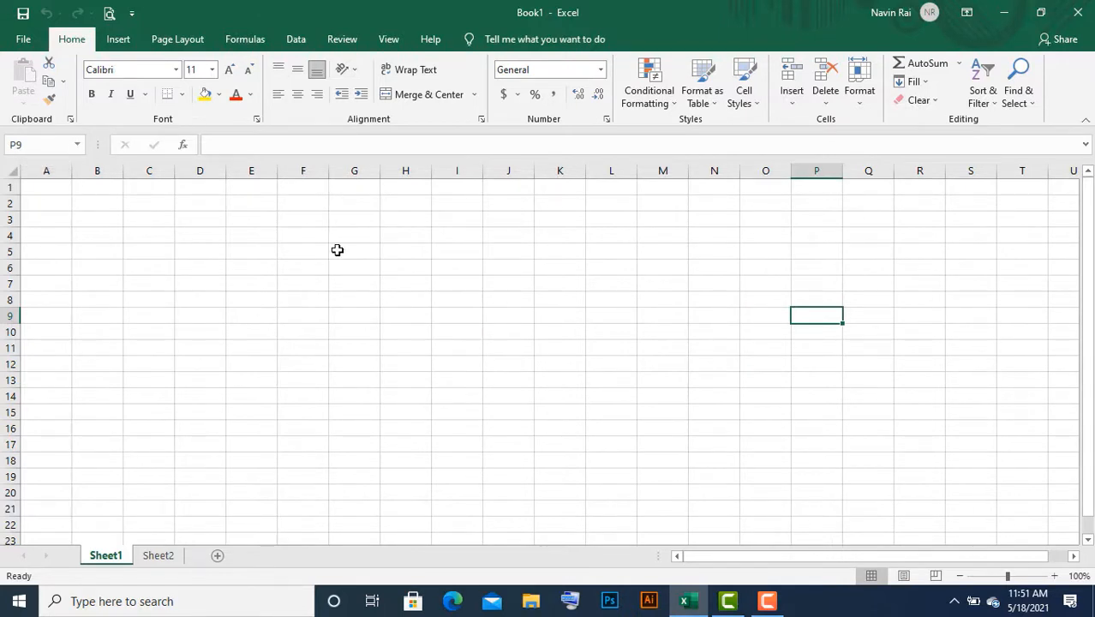
{"action": "left_click", "coordinate": [182, 267]}
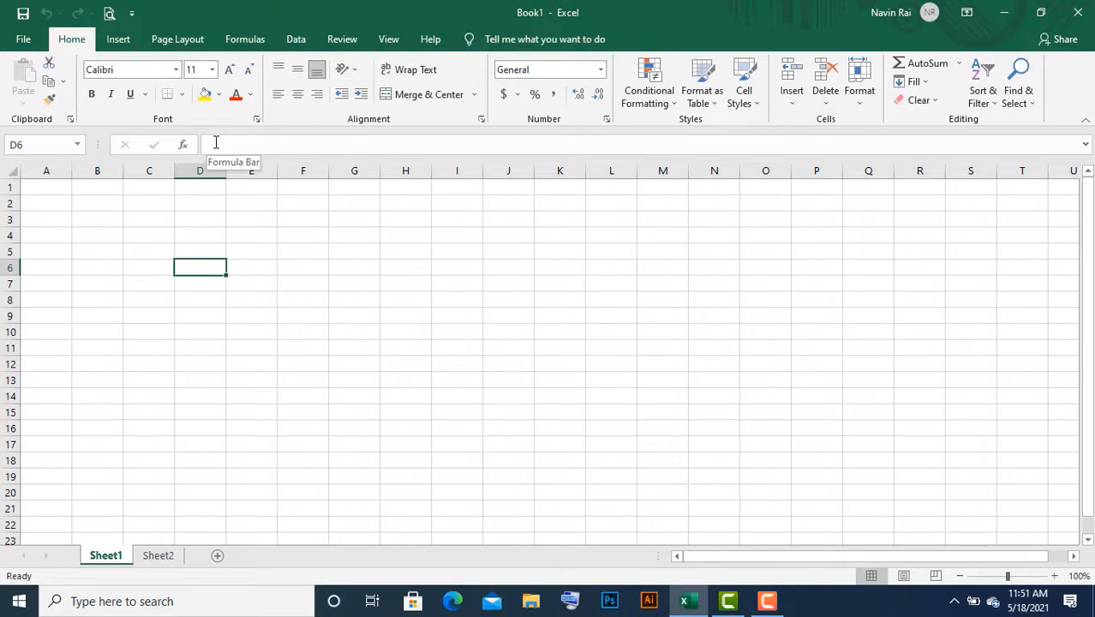
{"action": "left_click", "coordinate": [269, 264]}
{"action": "left_click", "coordinate": [308, 252]}
{"action": "left_click", "coordinate": [267, 251]}
{"action": "left_click", "coordinate": [304, 254]}
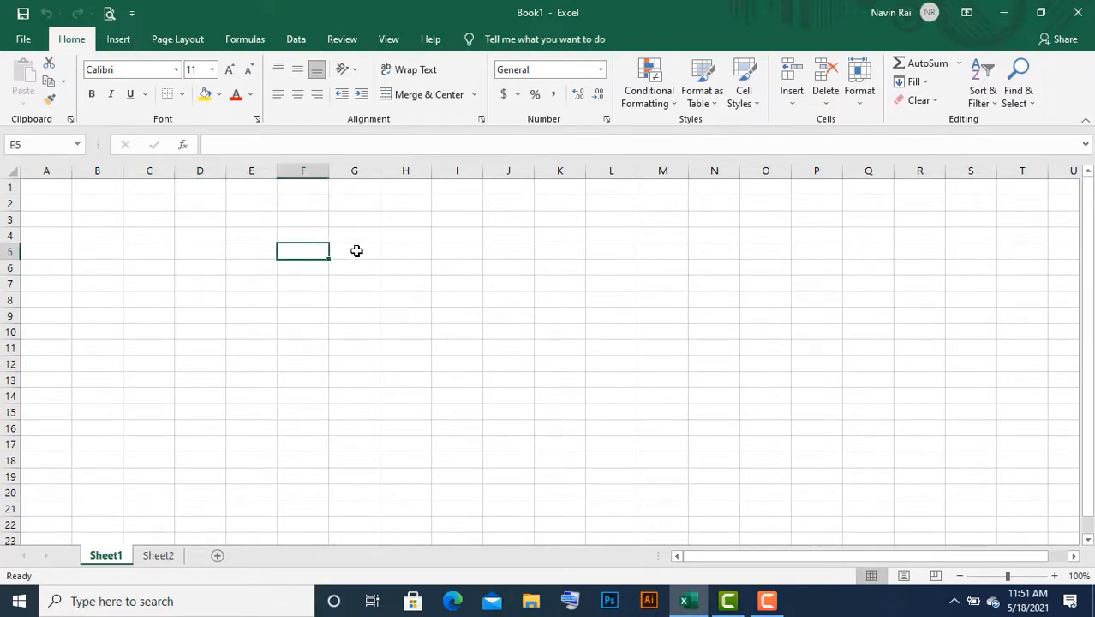
{"action": "left_click", "coordinate": [355, 250]}
{"action": "left_click", "coordinate": [247, 249]}
Enter the formula =now() in cell F5 and widen column F to fit the full date and time
{"action": "left_click", "coordinate": [283, 249]}
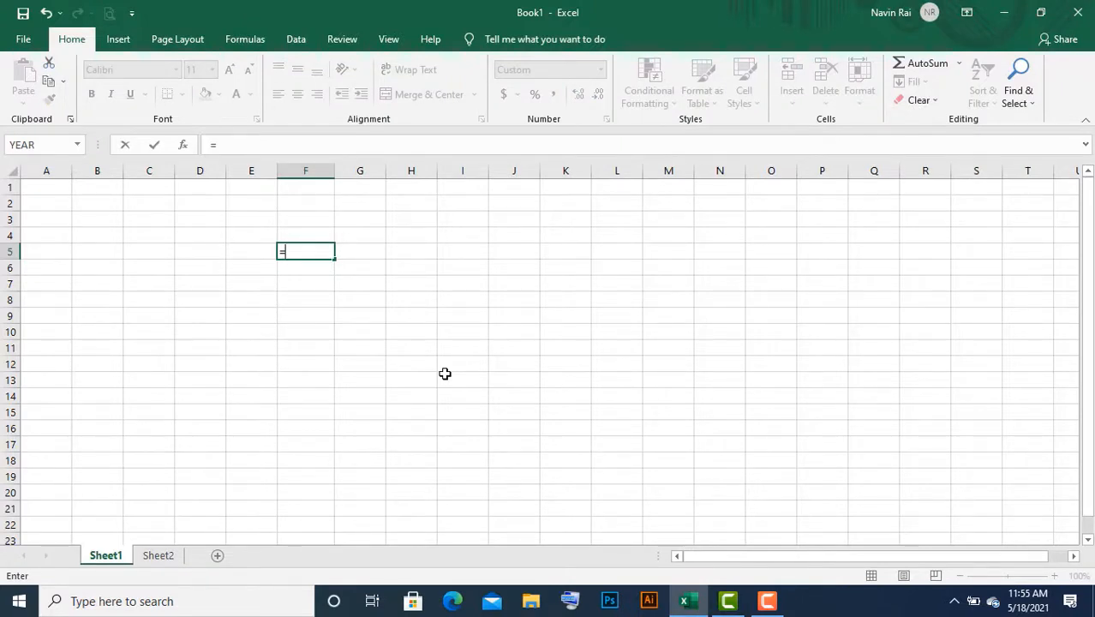
{"action": "type", "text": "now"}
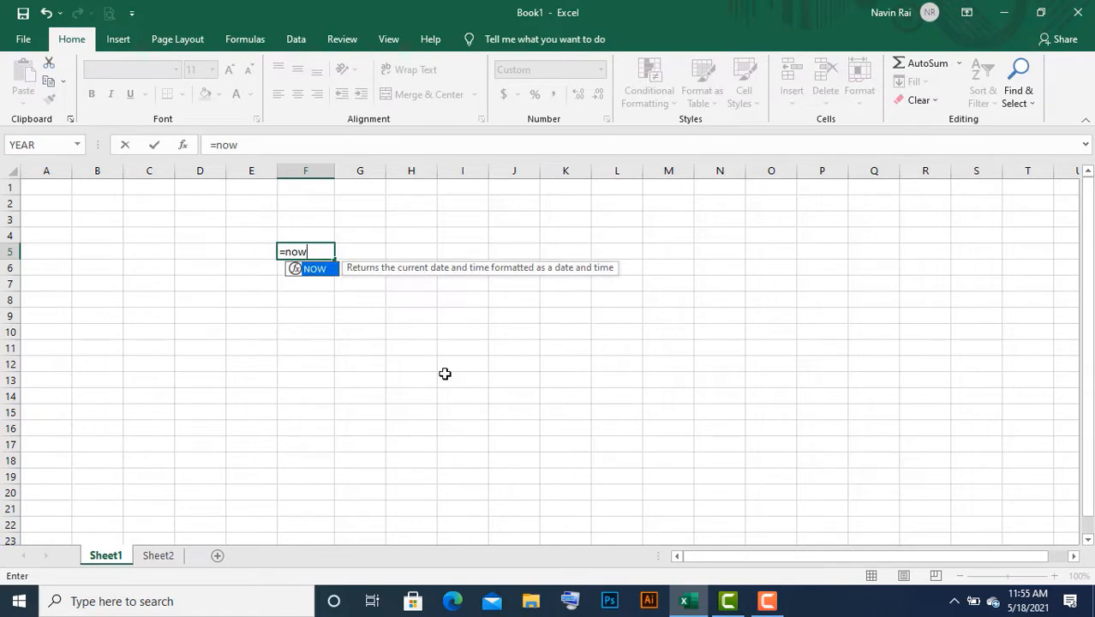
{"action": "type", "text": "()"}
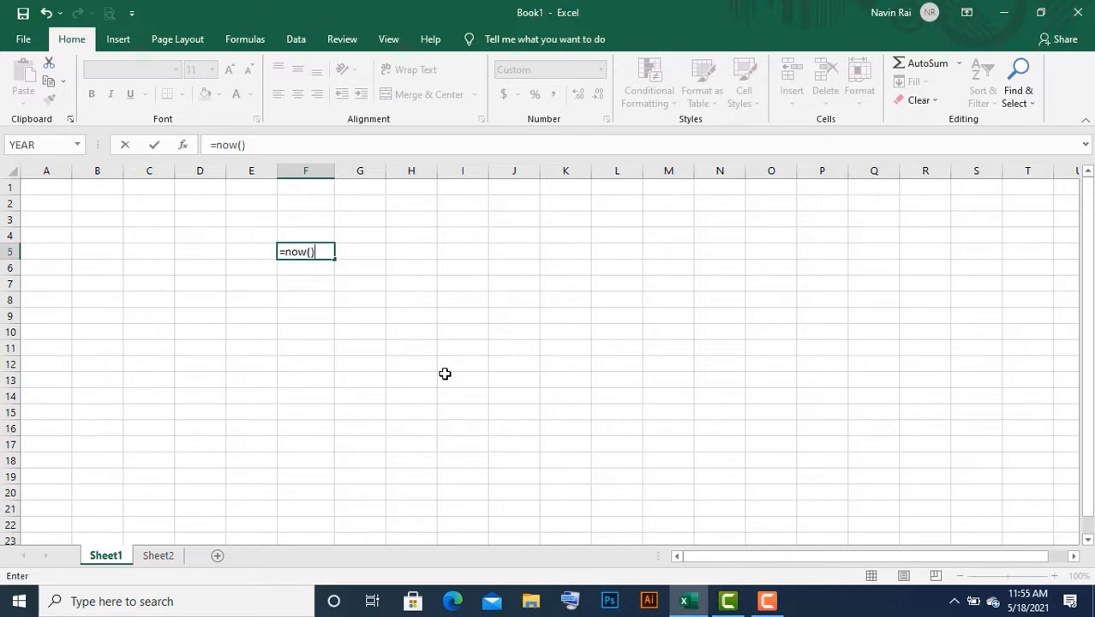
{"action": "key", "text": "Return"}
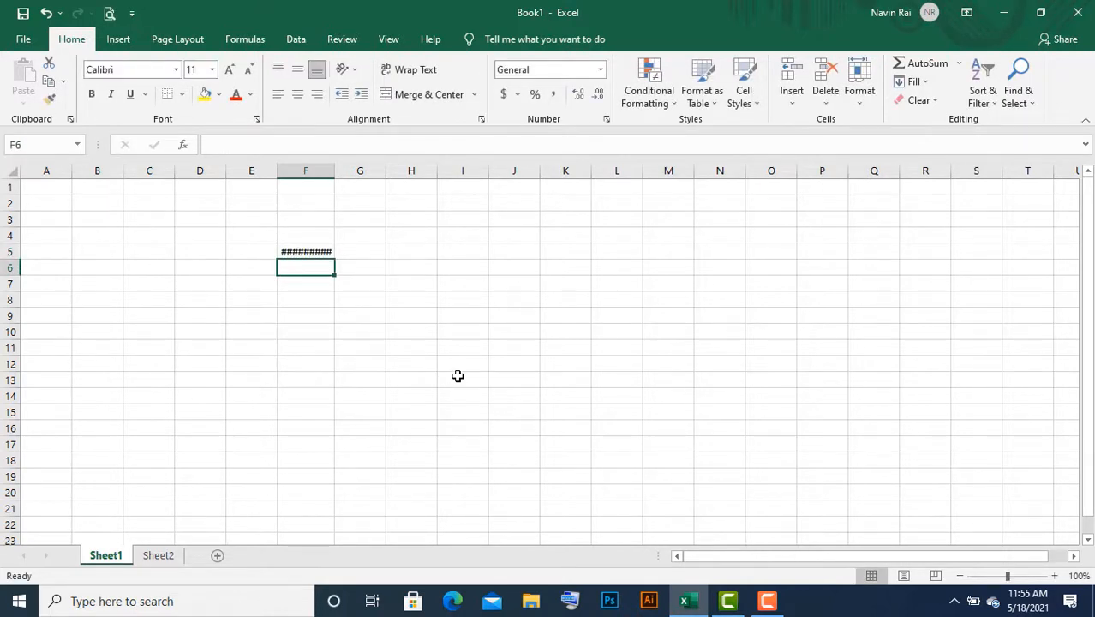
{"action": "left_click", "coordinate": [314, 248]}
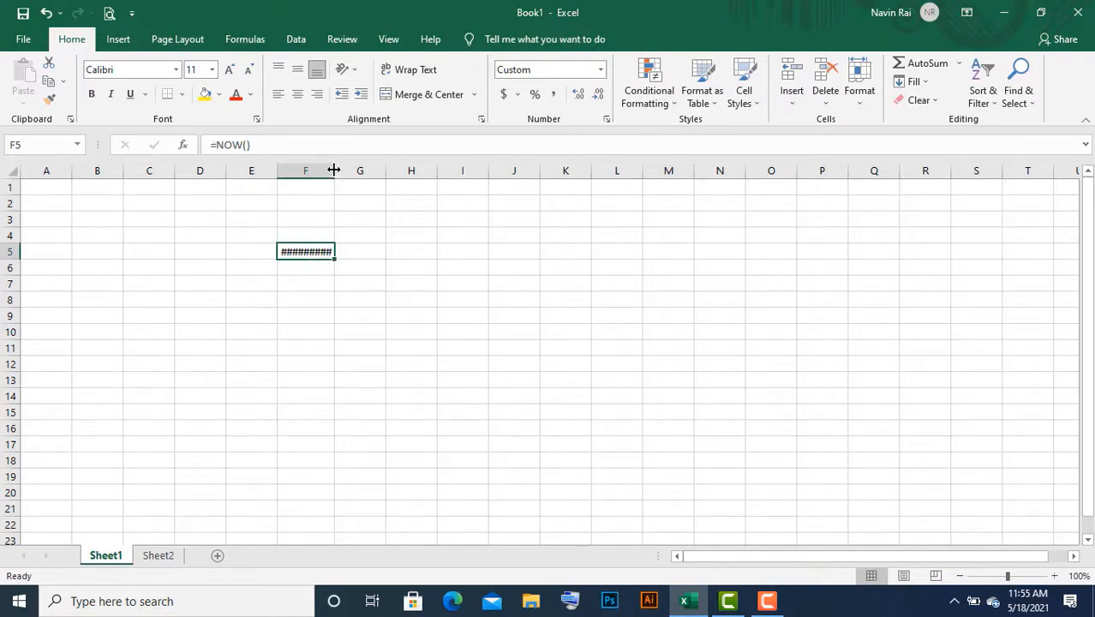
{"action": "left_click_drag", "start_coordinate": [335, 170], "coordinate": [383, 175]}
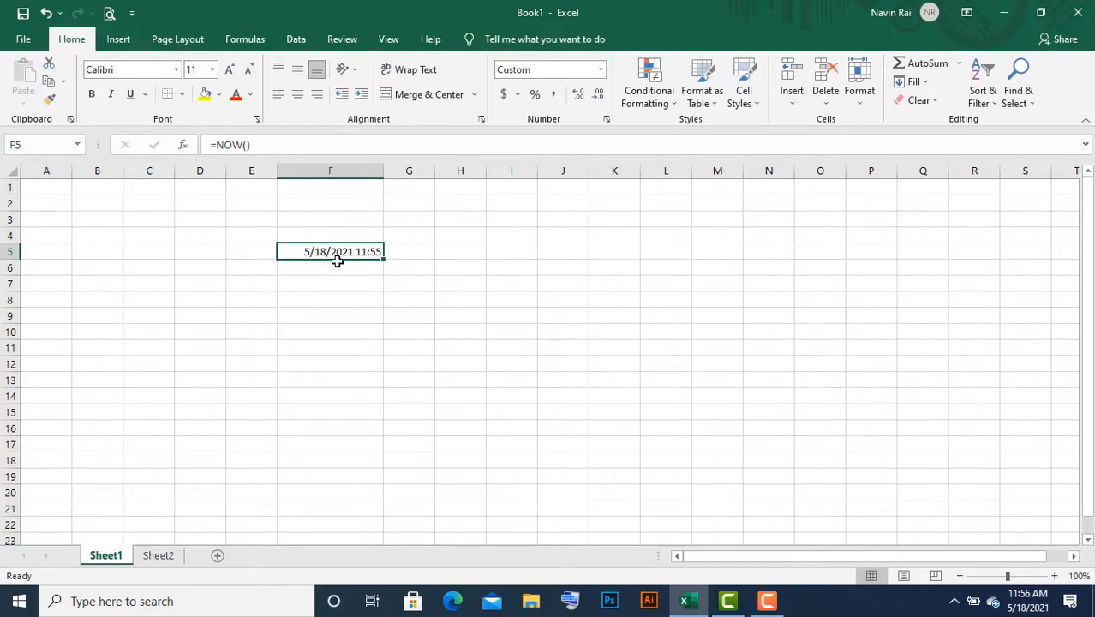
Highlight the formula of cell F5 in the Formula Bar and leave the cell without saving any change
{"action": "left_click", "coordinate": [261, 146]}
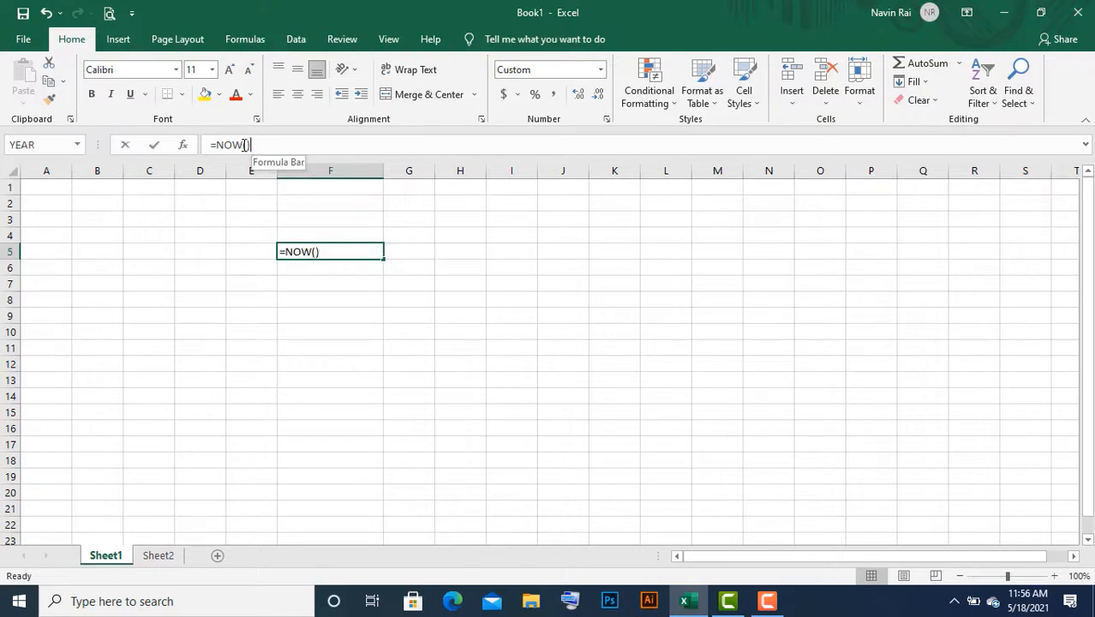
{"action": "left_click_drag", "start_coordinate": [254, 145], "coordinate": [209, 145]}
{"action": "left_click", "coordinate": [351, 332]}
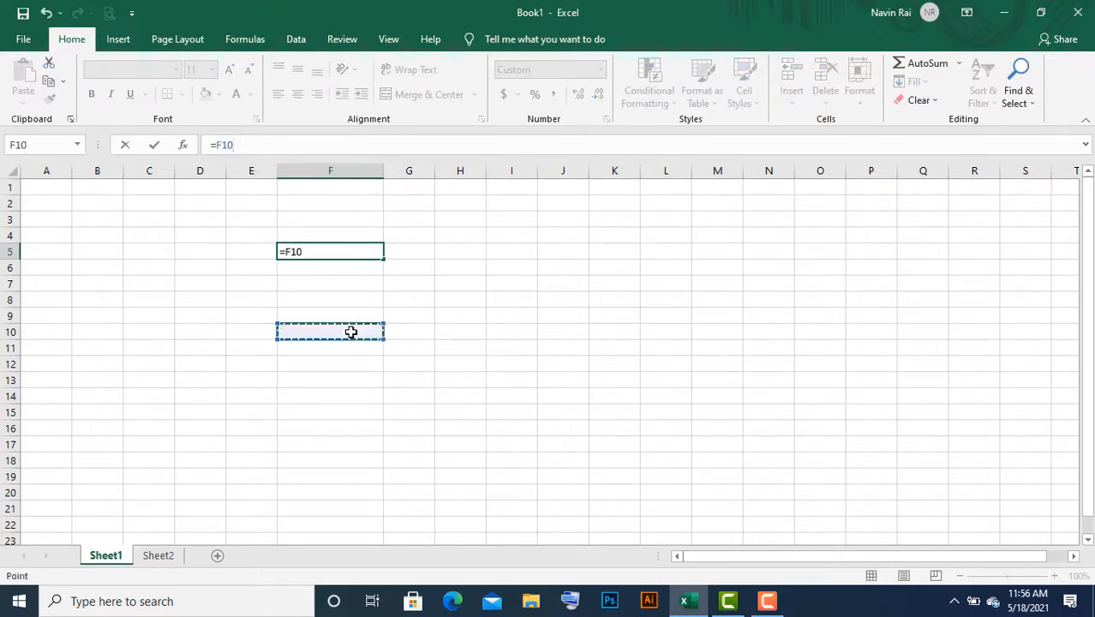
{"action": "key", "text": "Escape"}
Select several empty cells below the date, including F9 and F7, and compare their Formula Bar content with cell F5
{"action": "left_click", "coordinate": [357, 312]}
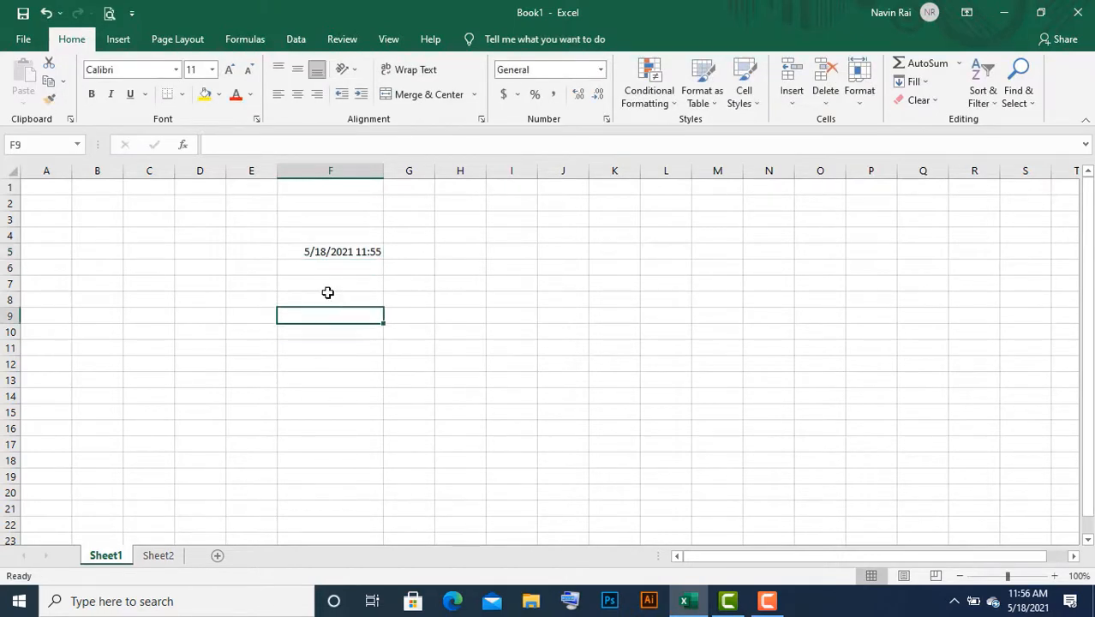
{"action": "left_click", "coordinate": [328, 285]}
{"action": "left_click", "coordinate": [228, 282]}
{"action": "left_click", "coordinate": [338, 300]}
{"action": "left_click", "coordinate": [331, 284]}
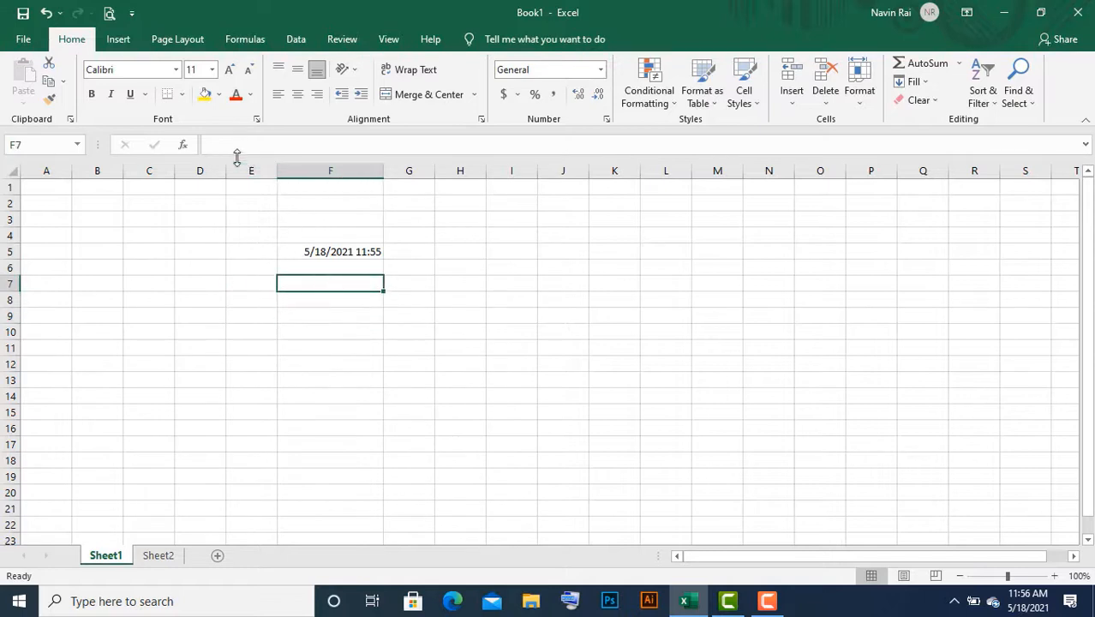
{"action": "left_click", "coordinate": [346, 255]}
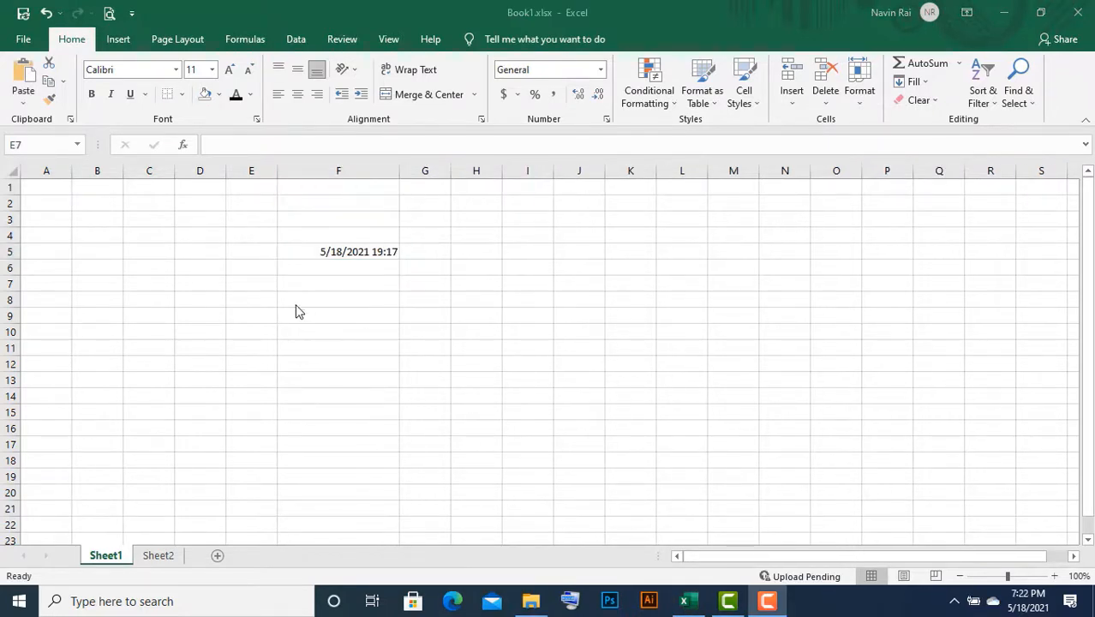
Fill the range E7:I13 with a light blue theme color and apply All Borders to it
{"action": "left_click", "coordinate": [243, 285]}
{"action": "left_click", "coordinate": [527, 412]}
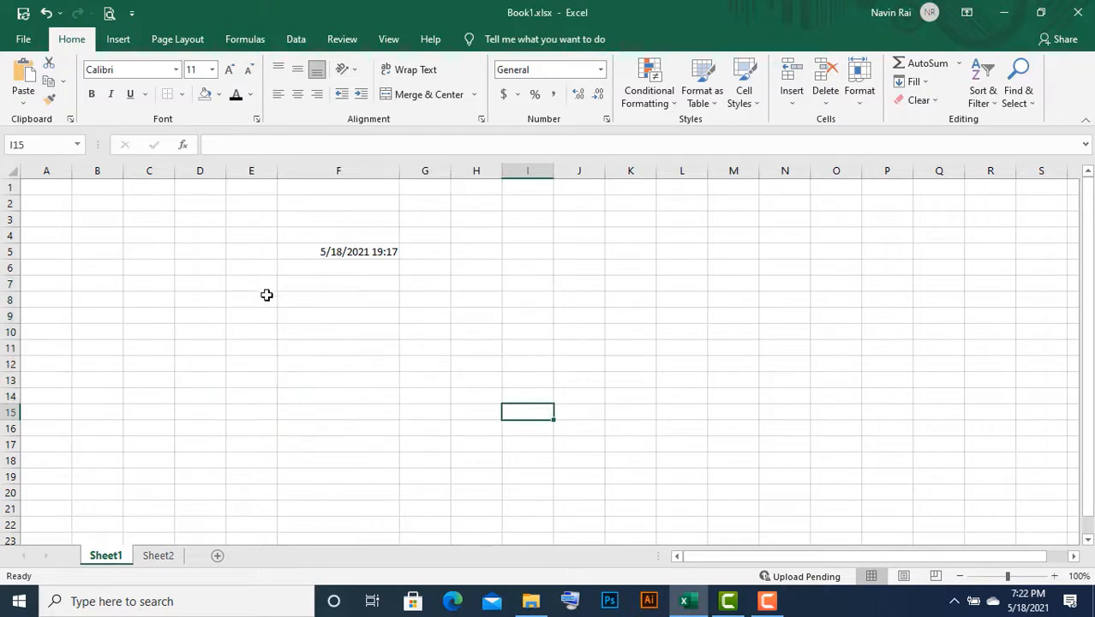
{"action": "left_click_drag", "start_coordinate": [261, 284], "coordinate": [521, 372]}
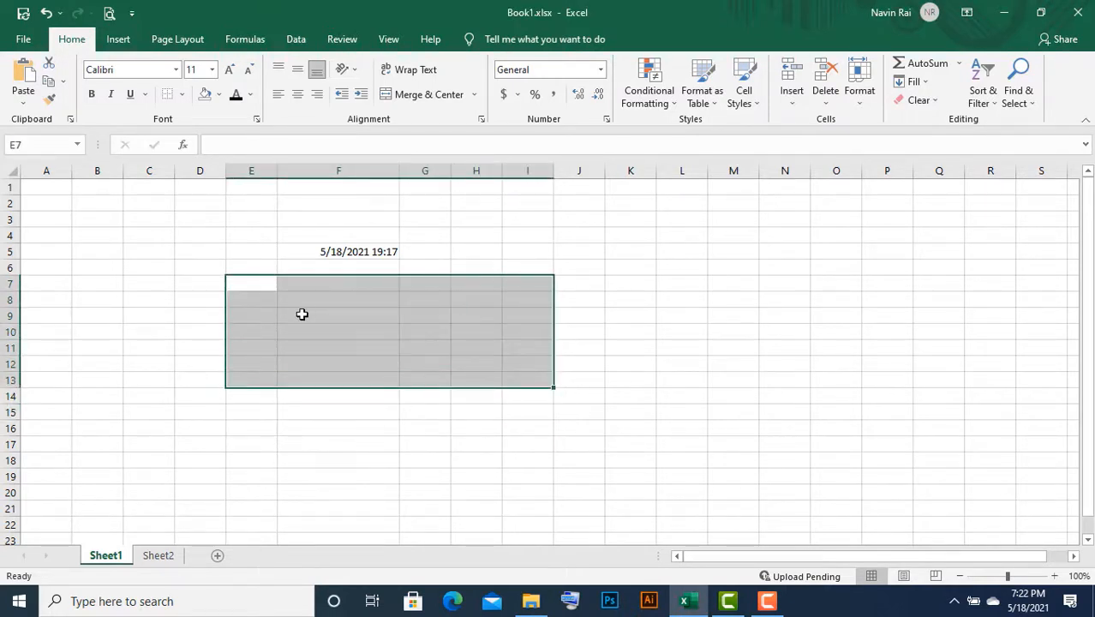
{"action": "left_click", "coordinate": [219, 95]}
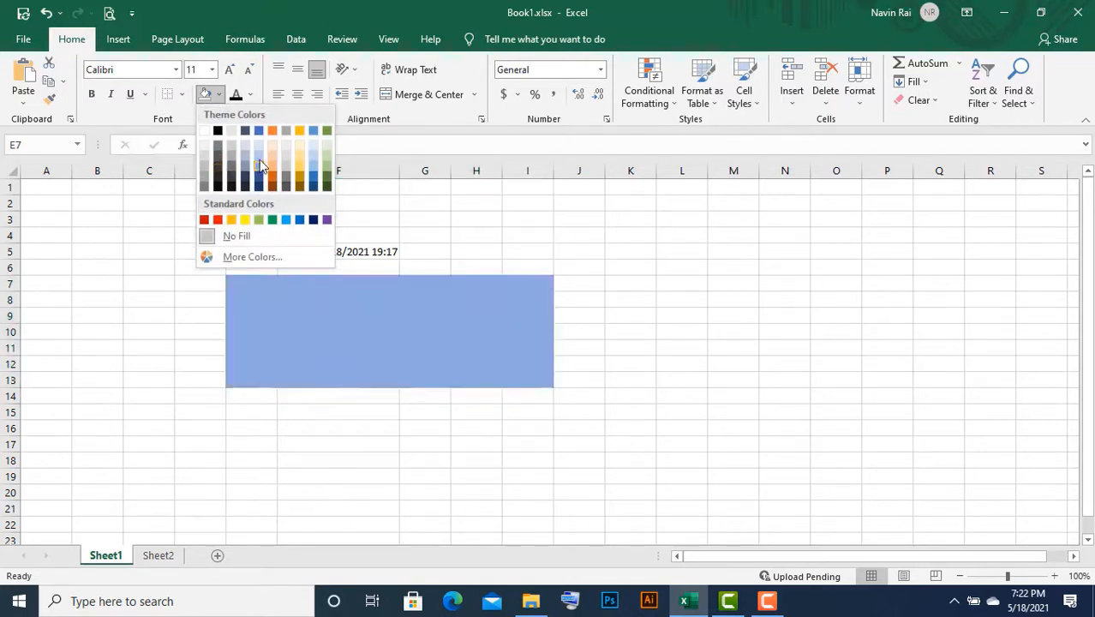
{"action": "left_click", "coordinate": [260, 160]}
{"action": "left_click", "coordinate": [181, 96]}
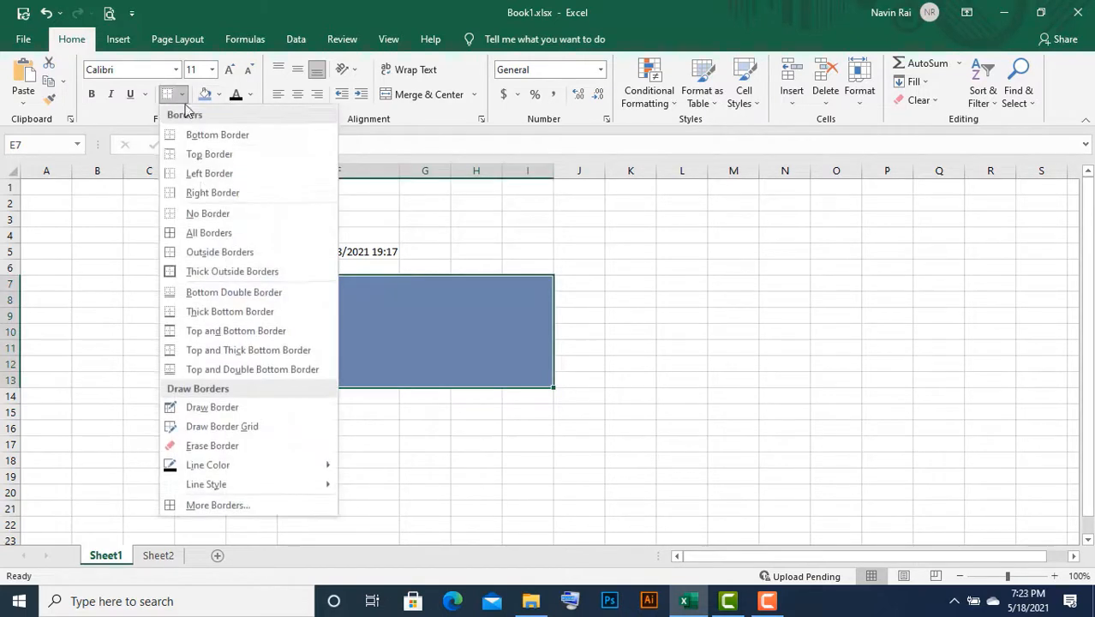
{"action": "left_click", "coordinate": [220, 234]}
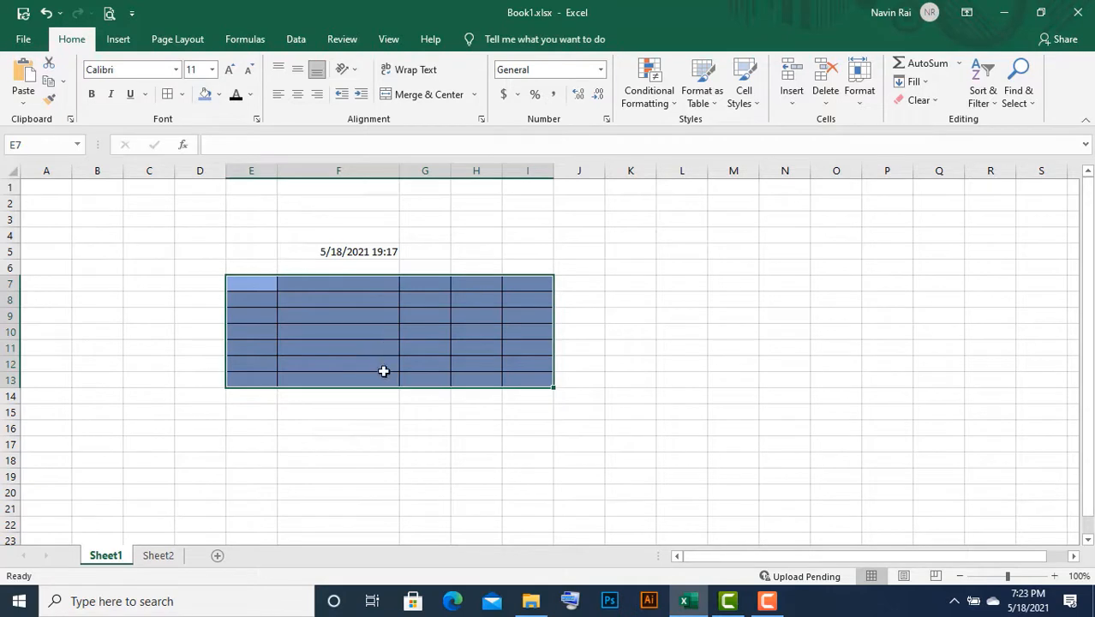
Point out the first cell E7 and last cell I13 of the blue range, and select the whole range E7:I13
{"action": "left_click", "coordinate": [365, 358]}
{"action": "left_click_drag", "start_coordinate": [244, 283], "coordinate": [511, 378]}
{"action": "left_click", "coordinate": [254, 284]}
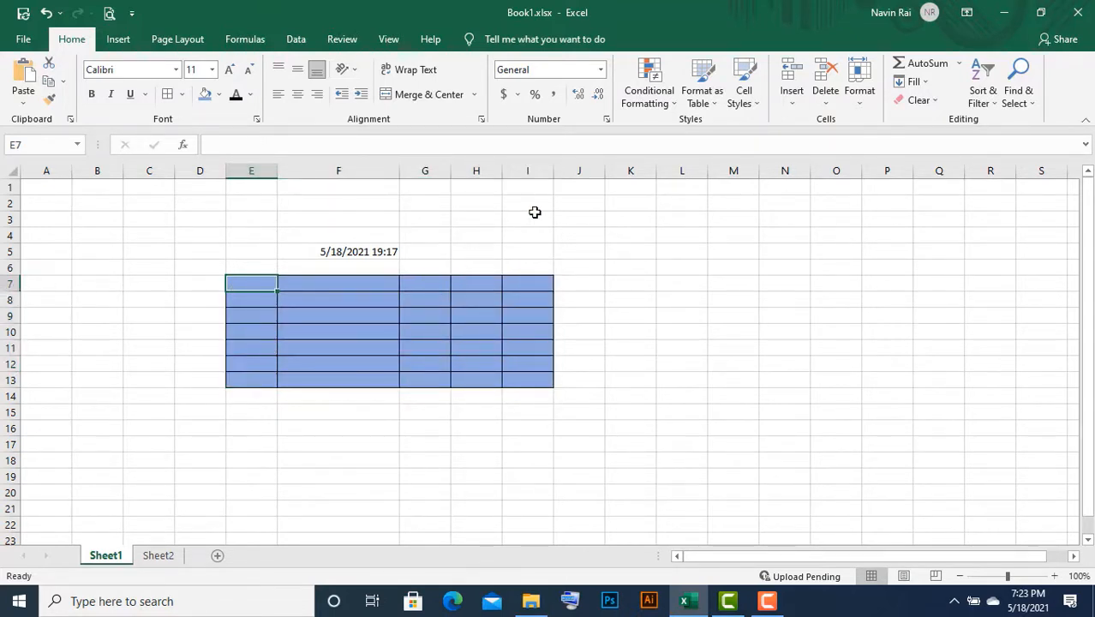
{"action": "left_click", "coordinate": [526, 379], "text": "shift"}
{"action": "left_click", "coordinate": [257, 279]}
{"action": "left_click", "coordinate": [542, 387]}
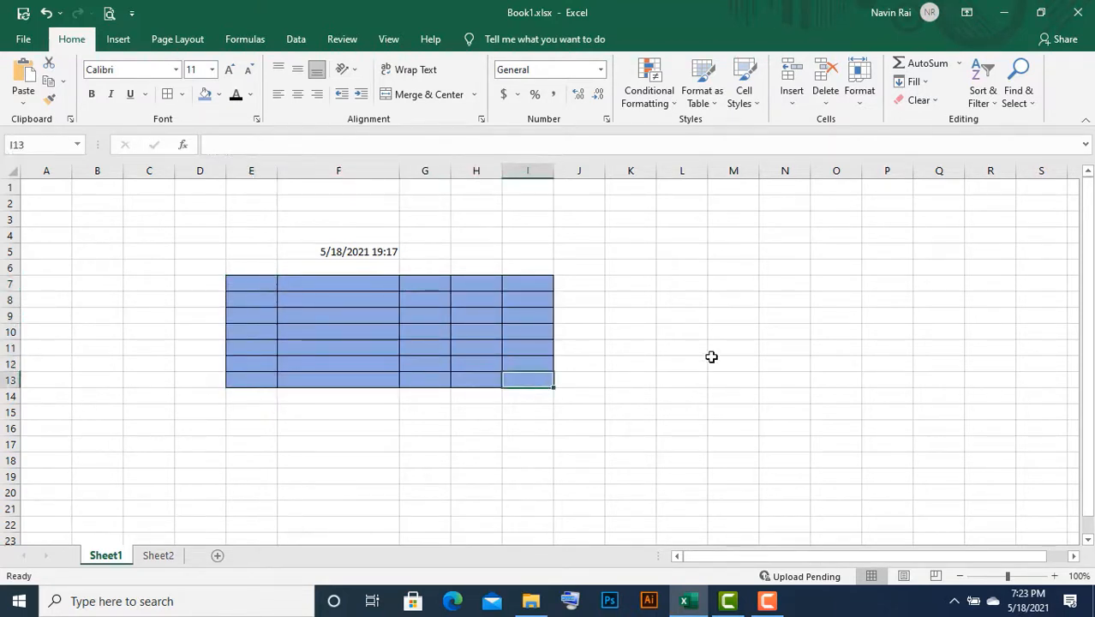
{"action": "left_click_drag", "start_coordinate": [255, 291], "coordinate": [546, 382]}
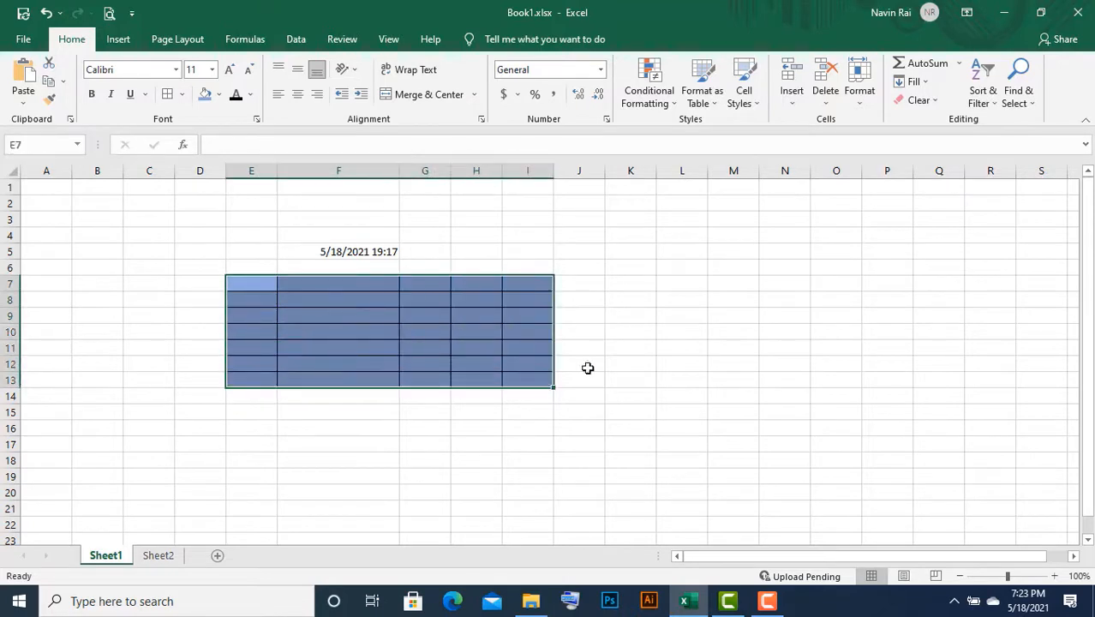
Show Sheet2, select the ranges H6:L11, H5:M5 and J3:J13 as examples, and select the TOTAL NO OF ROWS cell
{"action": "left_click", "coordinate": [163, 561]}
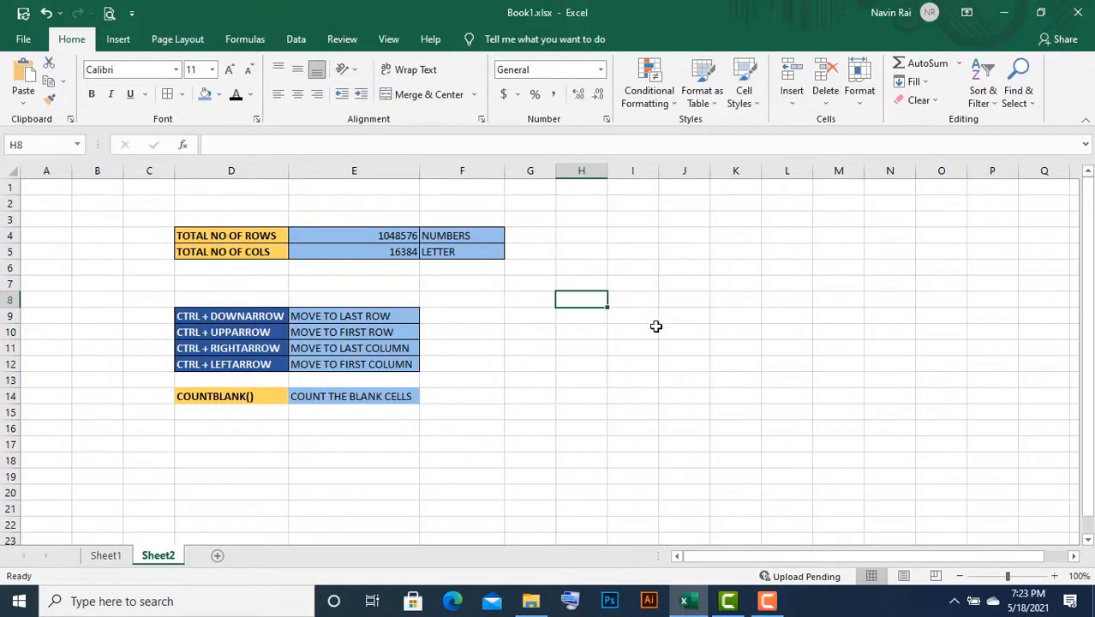
{"action": "left_click", "coordinate": [625, 386]}
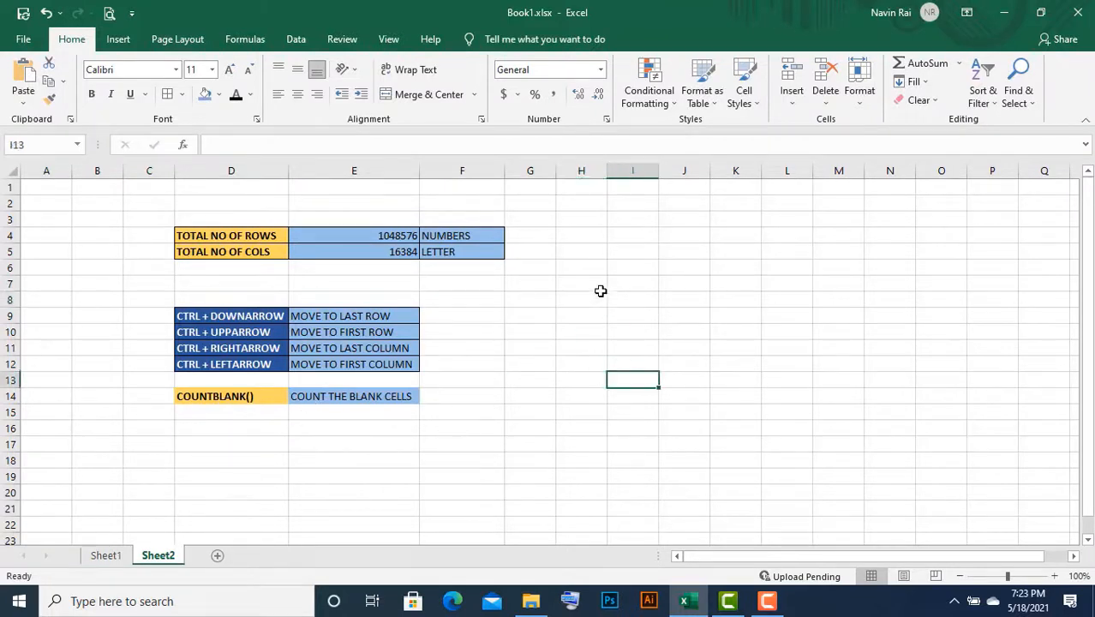
{"action": "left_click_drag", "start_coordinate": [574, 270], "coordinate": [785, 349]}
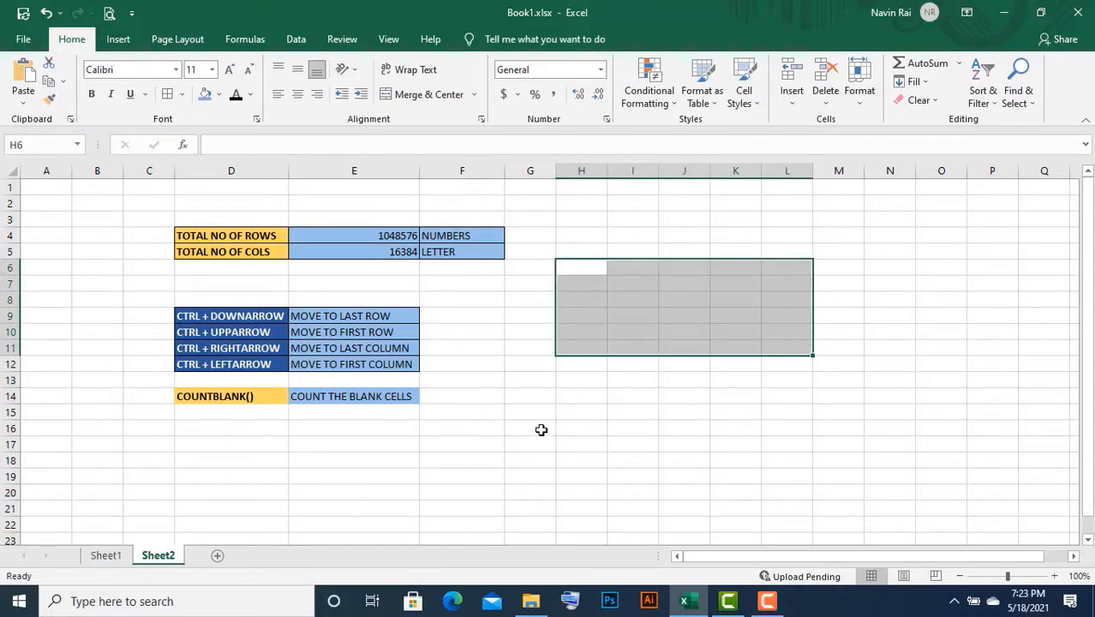
{"action": "left_click", "coordinate": [618, 385]}
{"action": "left_click_drag", "start_coordinate": [600, 251], "coordinate": [863, 254]}
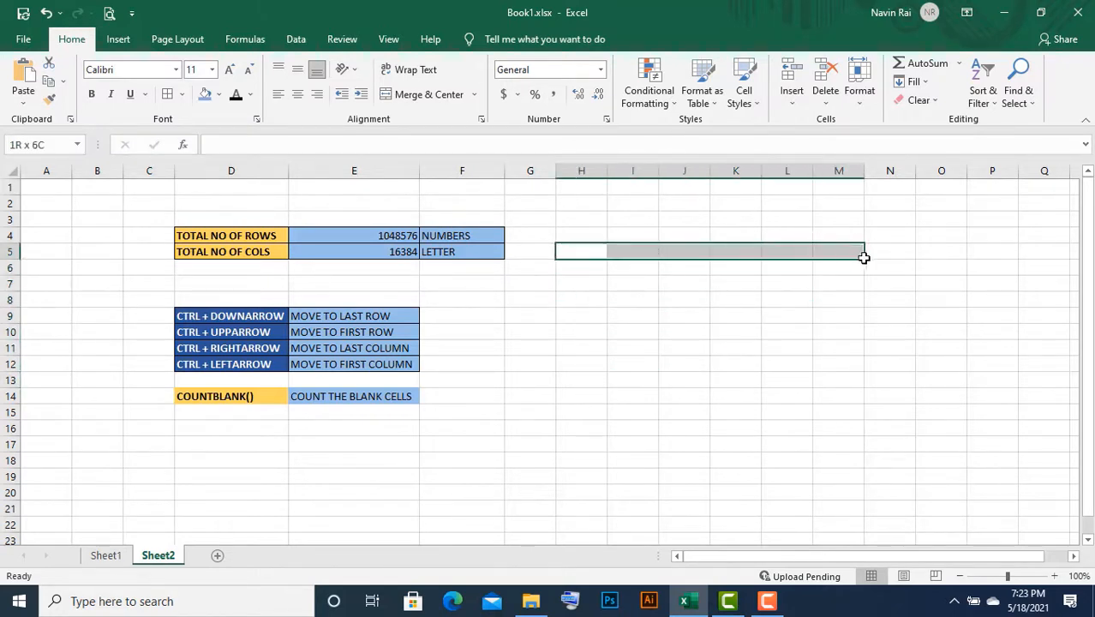
{"action": "left_click", "coordinate": [701, 220]}
{"action": "left_click_drag", "start_coordinate": [699, 266], "coordinate": [702, 381]}
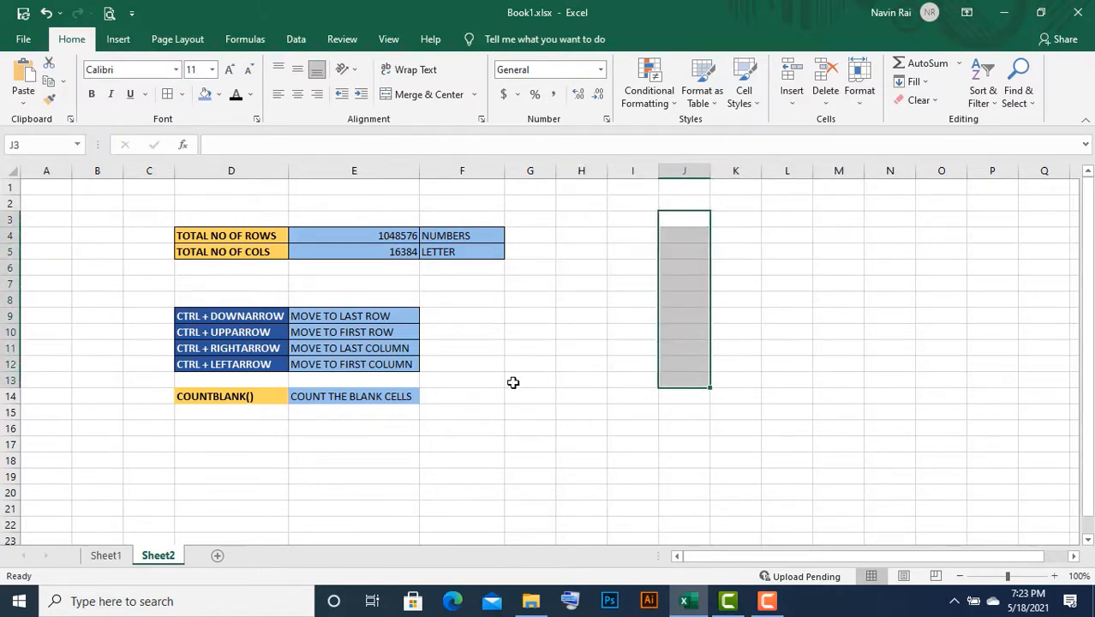
{"action": "left_click", "coordinate": [231, 240]}
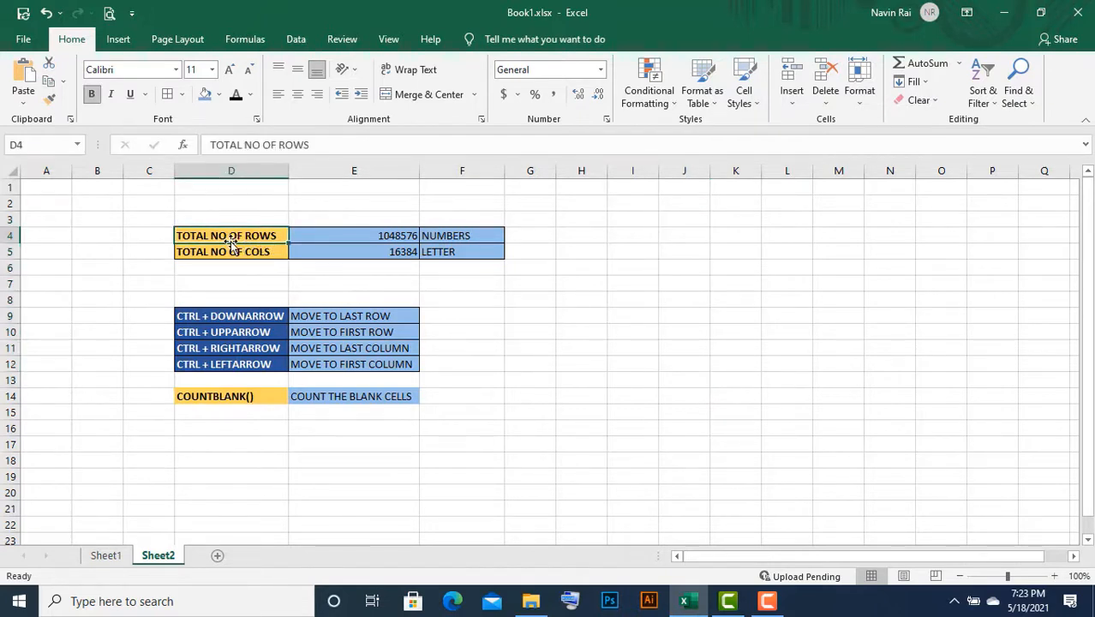
Select the range H10:M11, the total number of rows value in E4 and the whole of column G as examples
{"action": "left_click_drag", "start_coordinate": [565, 333], "coordinate": [851, 346]}
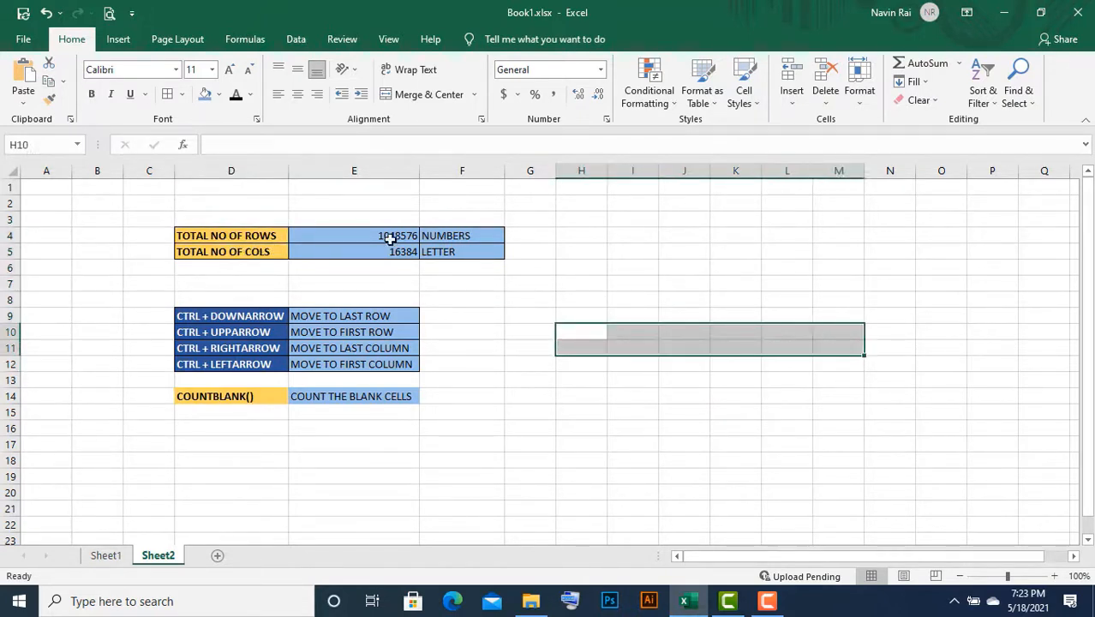
{"action": "left_click", "coordinate": [359, 235]}
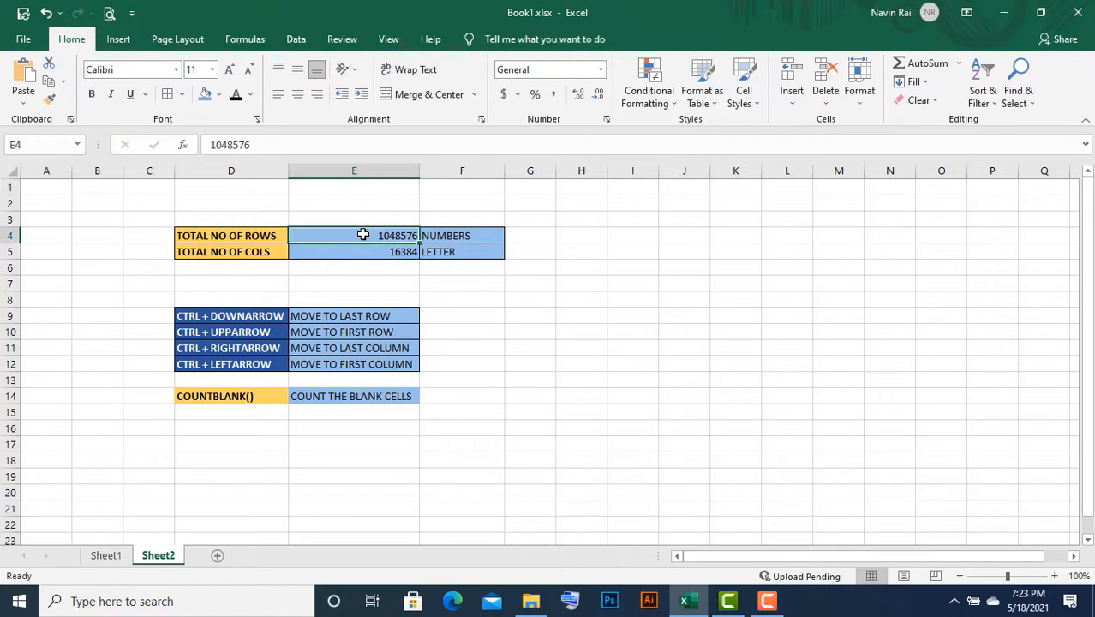
{"action": "left_click", "coordinate": [247, 260]}
{"action": "left_click", "coordinate": [531, 171]}
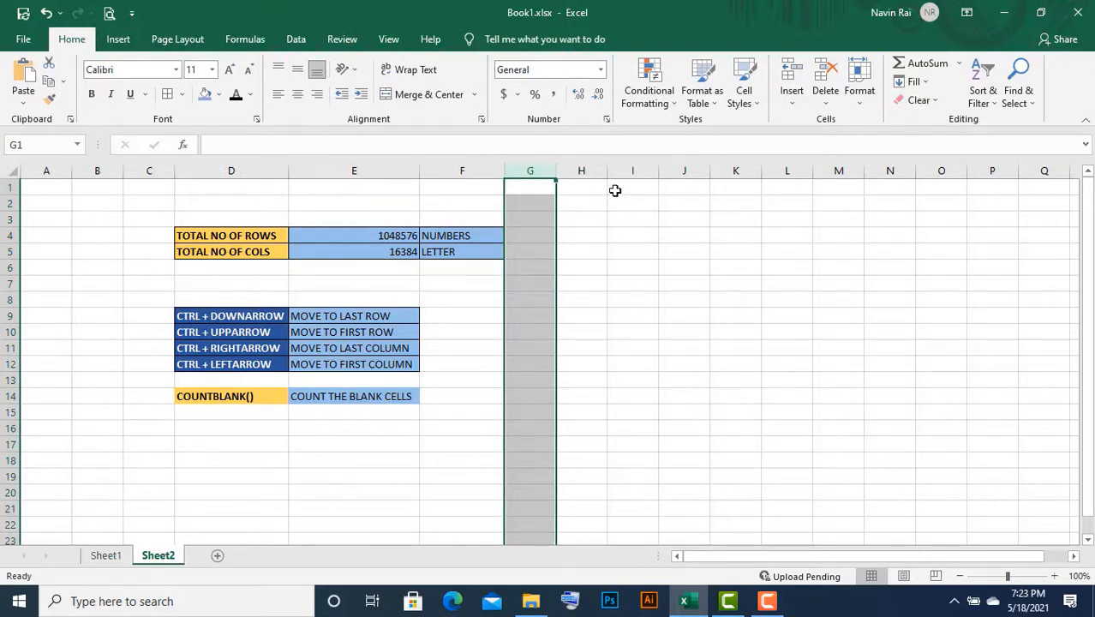
Starting from cell A1, jump to the last row and back to the first, and to the last column and back
{"action": "key", "text": "ctrl+Home"}
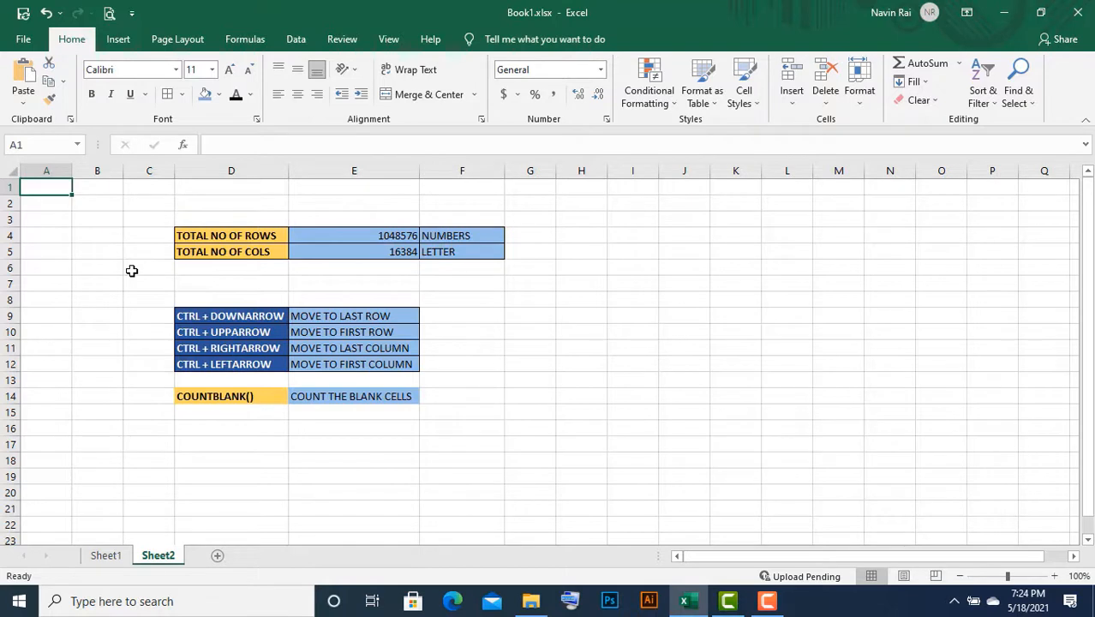
{"action": "key", "text": "ctrl+Down"}
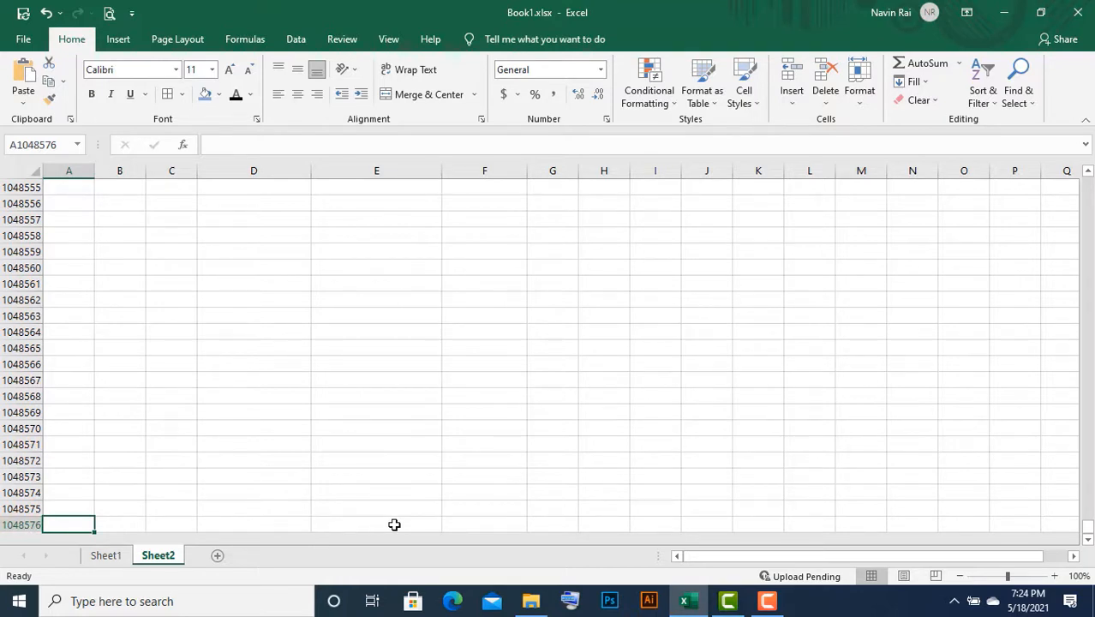
{"action": "key", "text": "ctrl+Up"}
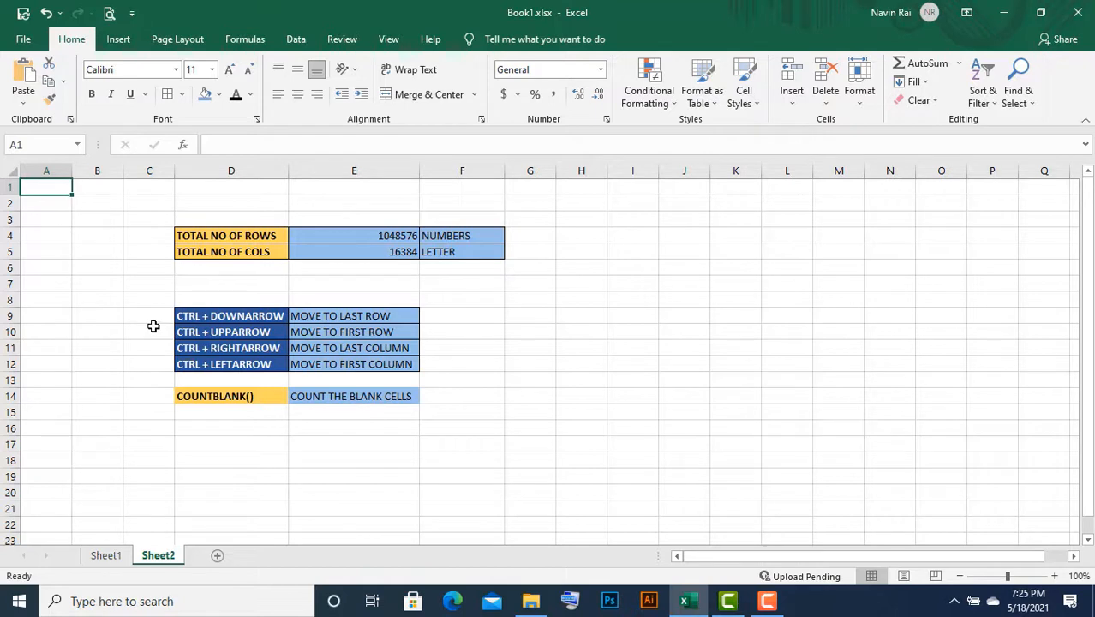
{"action": "key", "text": "ctrl+Right"}
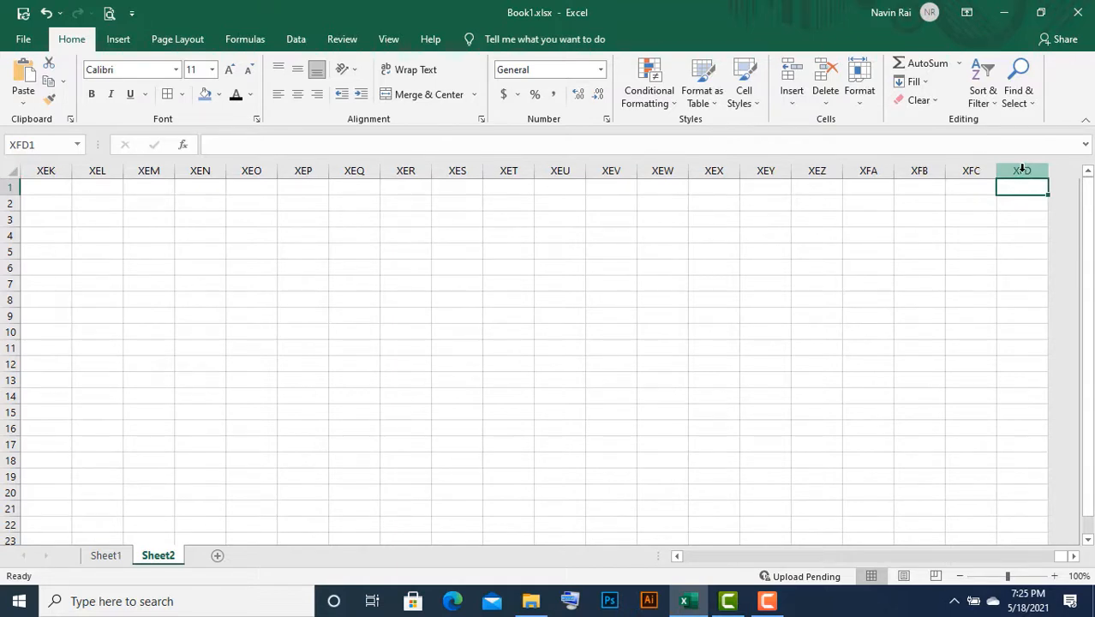
{"action": "key", "text": "ctrl+Left"}
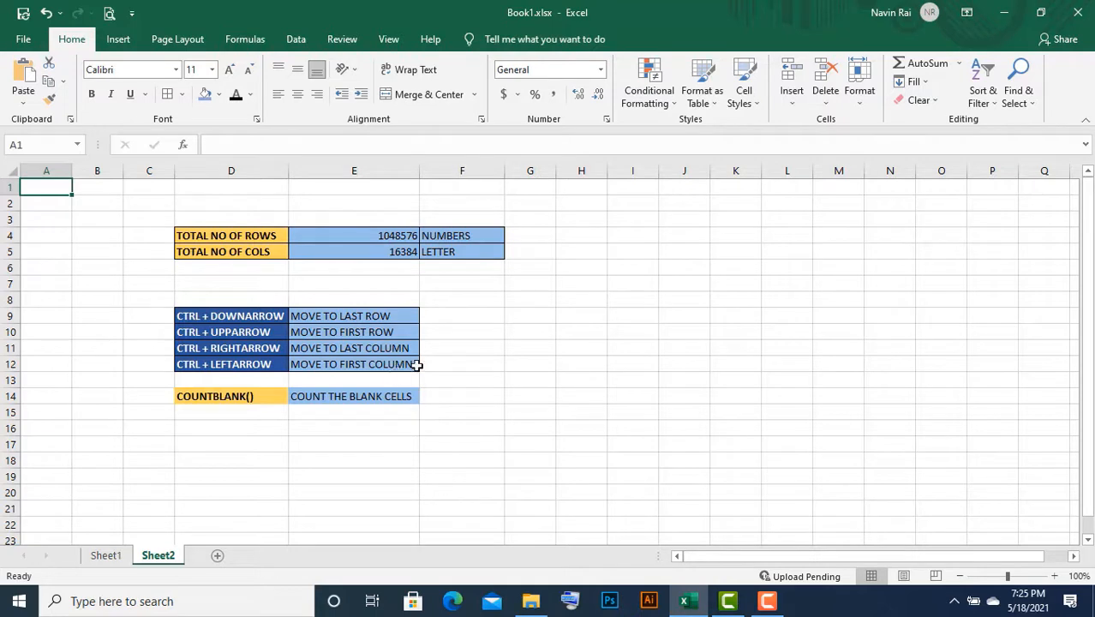
Select the empty cells F12 and H12, and select whole columns one after another from A through I
{"action": "left_click", "coordinate": [485, 365]}
{"action": "left_click", "coordinate": [579, 367]}
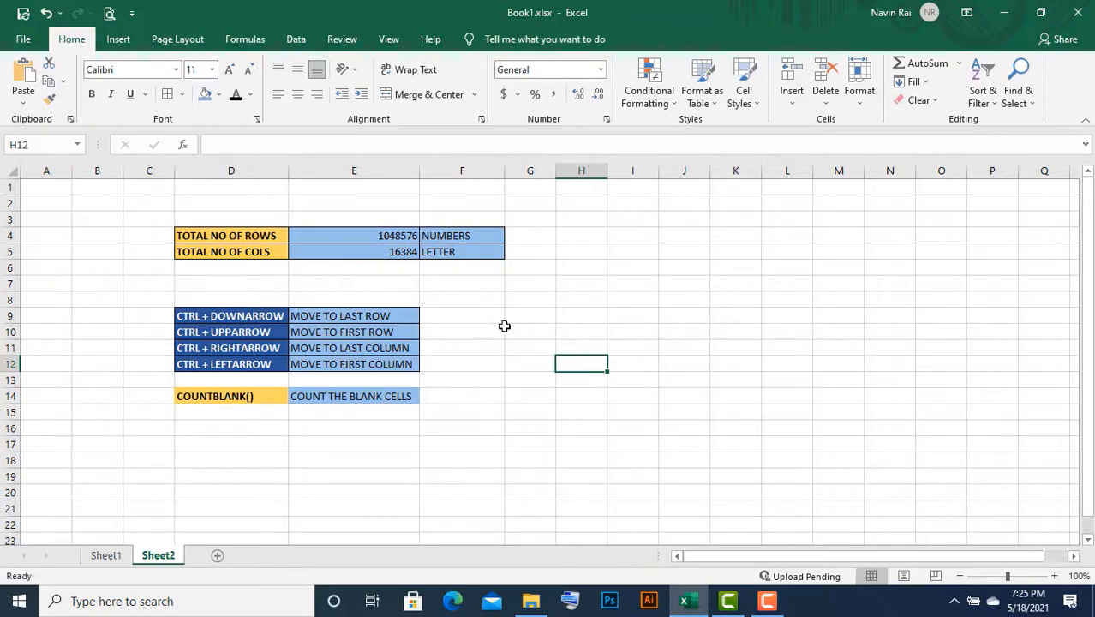
{"action": "left_click", "coordinate": [485, 365]}
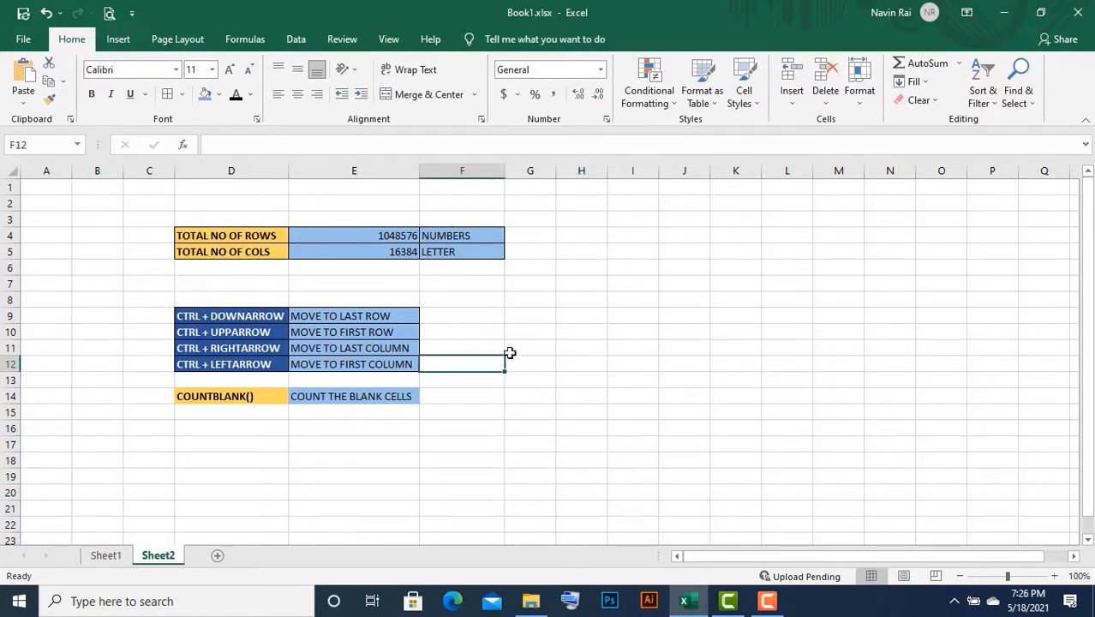
{"action": "left_click", "coordinate": [46, 171]}
{"action": "left_click", "coordinate": [103, 169]}
{"action": "left_click", "coordinate": [217, 169]}
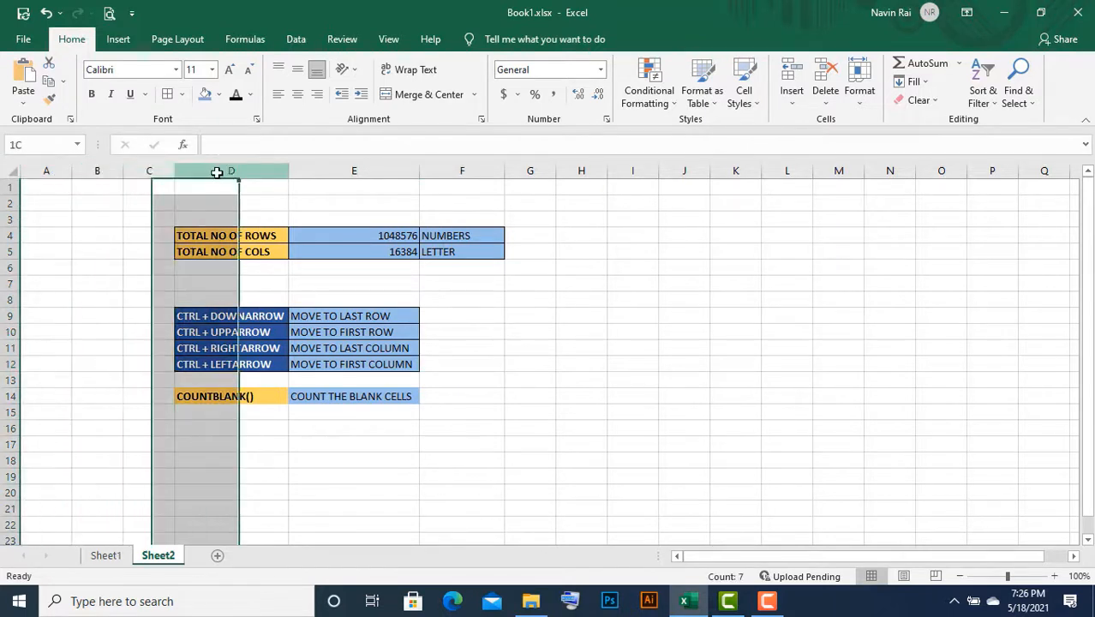
{"action": "left_click", "coordinate": [295, 169]}
{"action": "left_click", "coordinate": [461, 169]}
{"action": "left_click", "coordinate": [530, 169]}
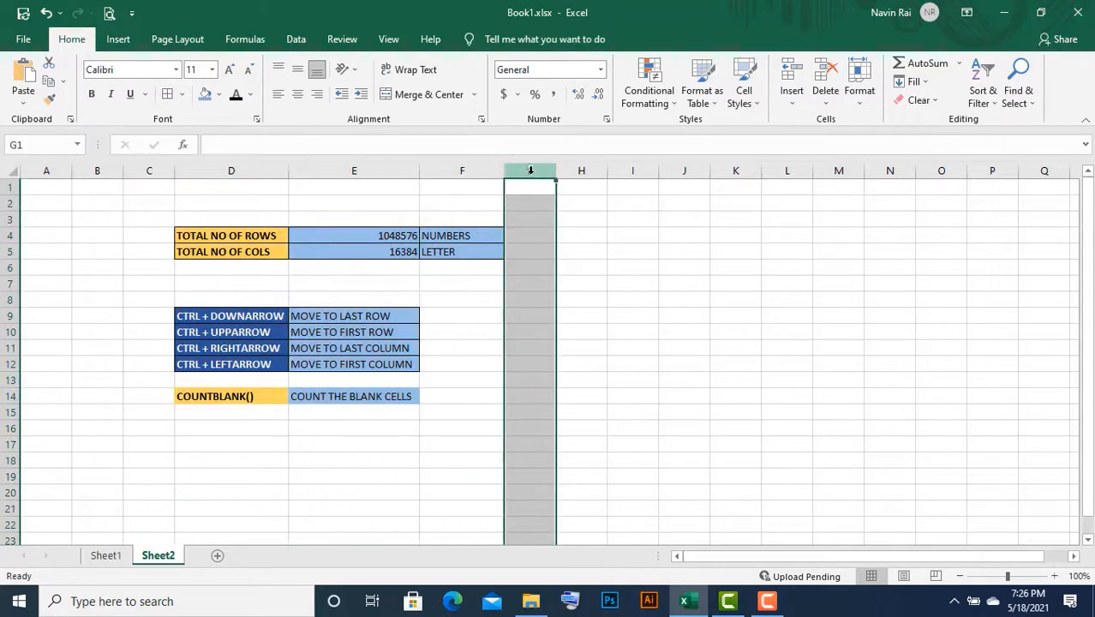
{"action": "left_click", "coordinate": [581, 169]}
{"action": "left_click", "coordinate": [619, 171]}
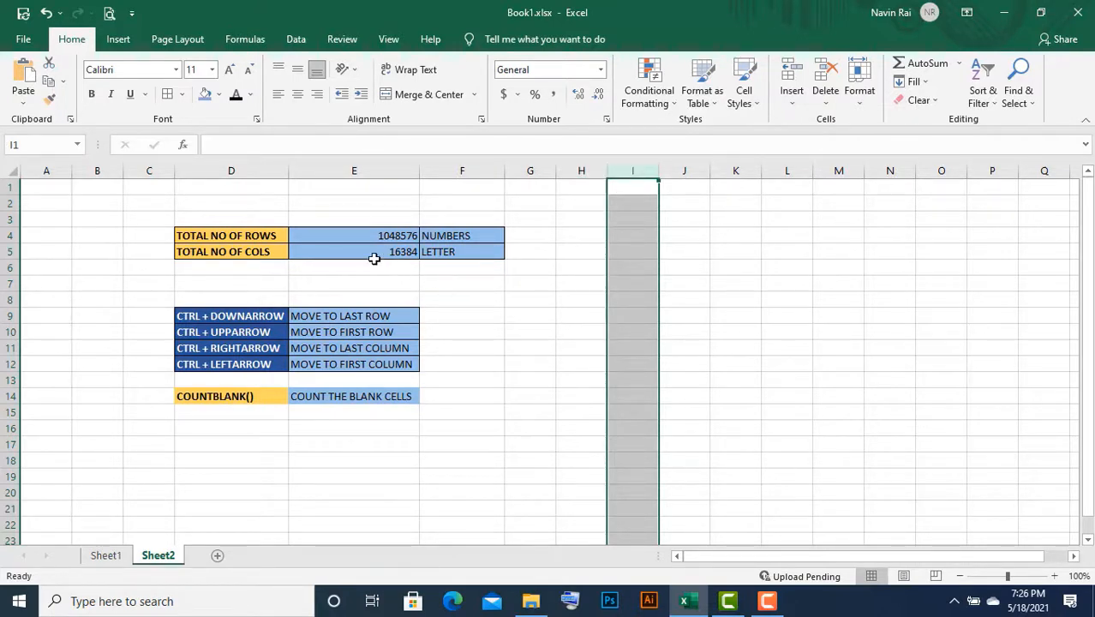
Point out the TOTAL NO OF COLS label and its value in E5, and select the range A1:E1
{"action": "left_click", "coordinate": [220, 257]}
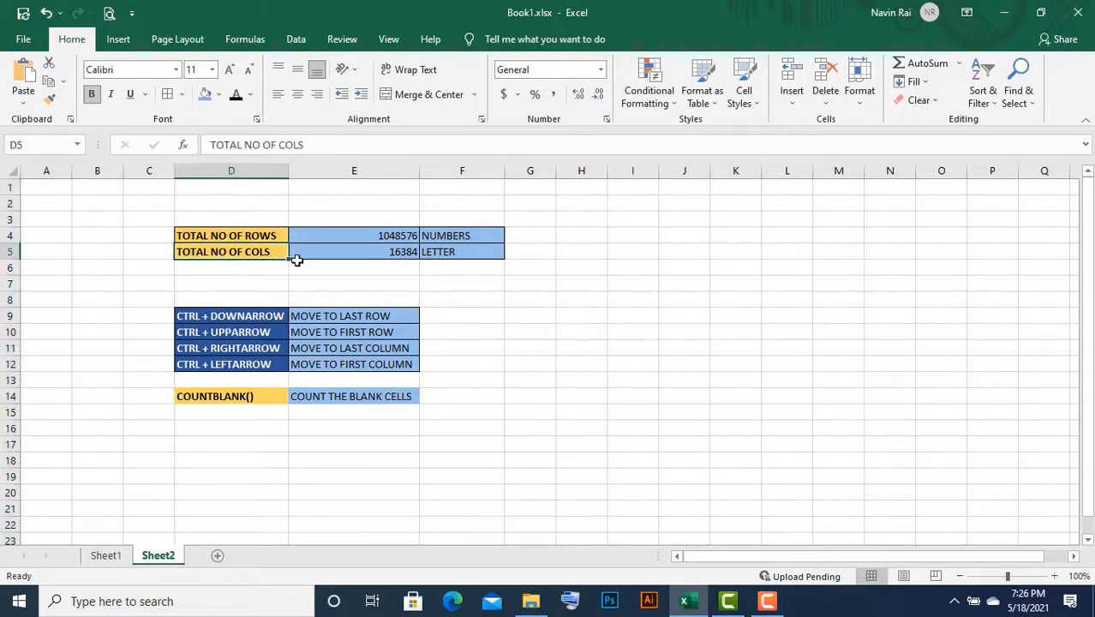
{"action": "left_click", "coordinate": [370, 256]}
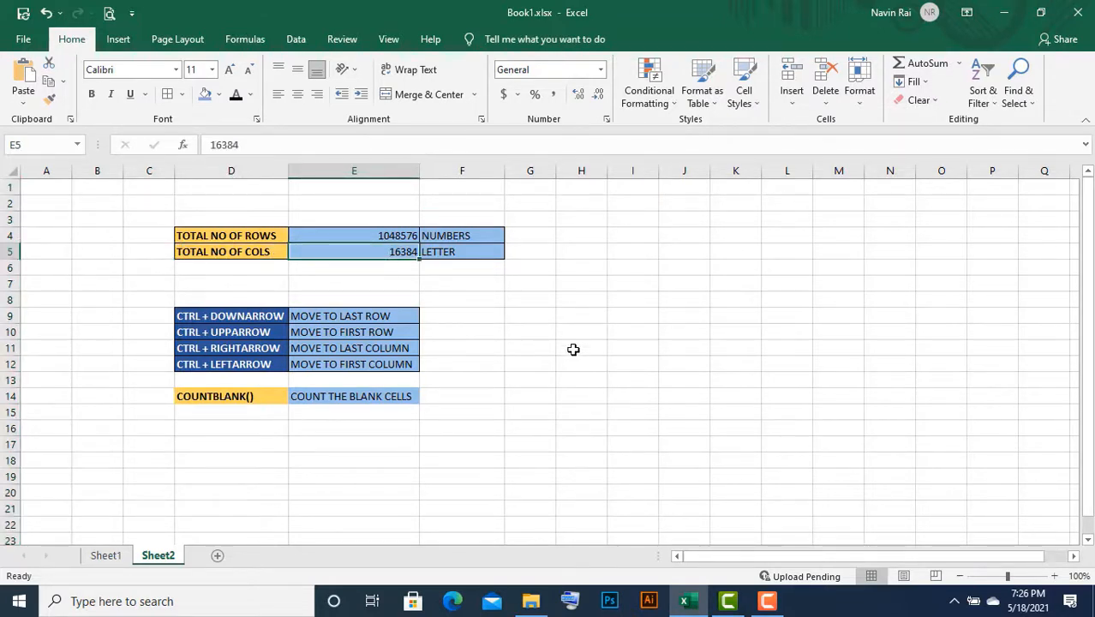
{"action": "left_click", "coordinate": [588, 203]}
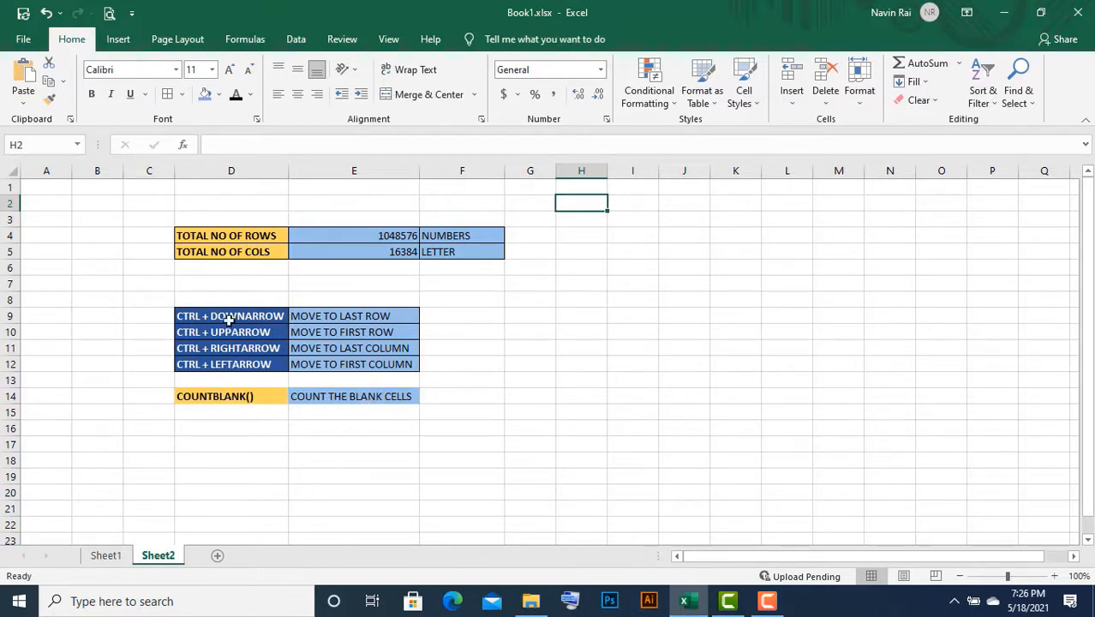
{"action": "left_click", "coordinate": [54, 190]}
{"action": "left_click_drag", "start_coordinate": [54, 190], "coordinate": [403, 187]}
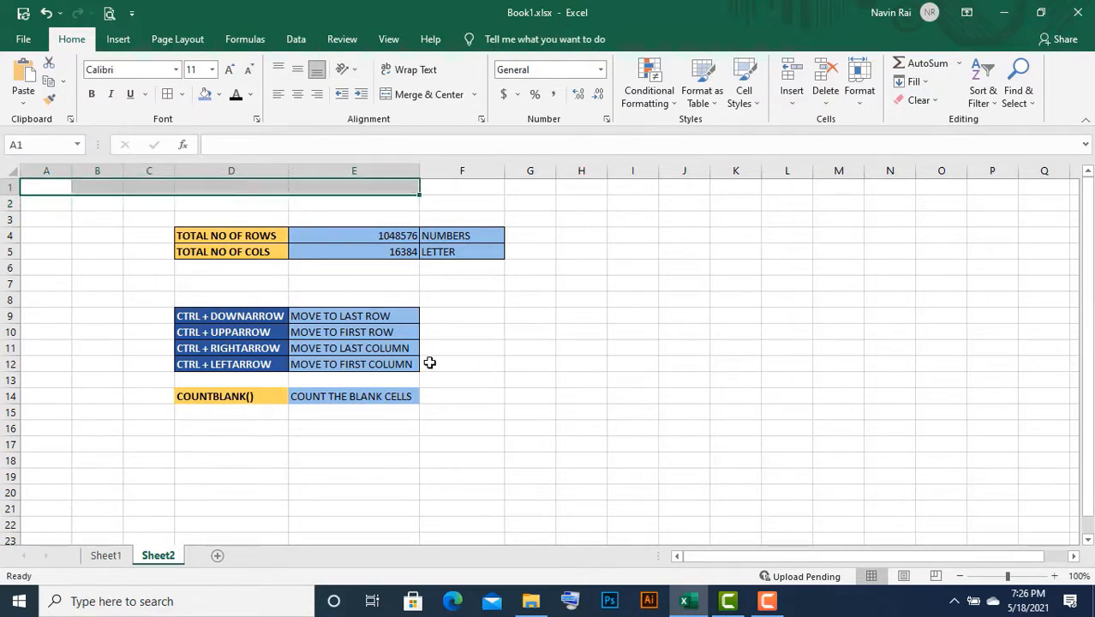
Enter the first column letter A in cell G5 and the last column letters XFD in cell H5
{"action": "left_click", "coordinate": [549, 253]}
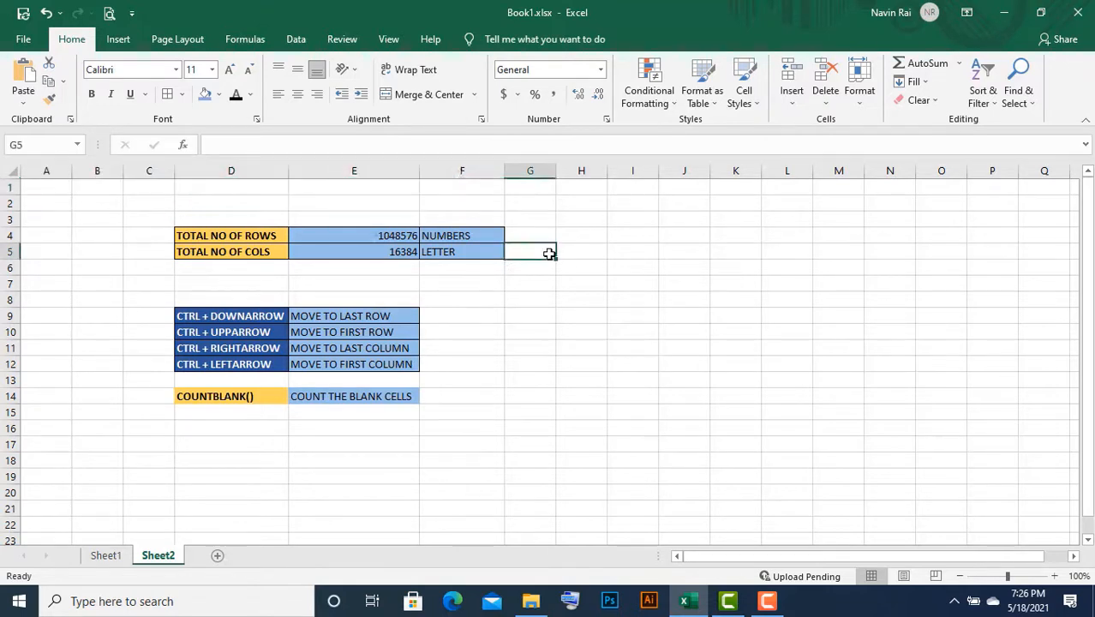
{"action": "type", "text": "A"}
{"action": "left_click", "coordinate": [594, 256]}
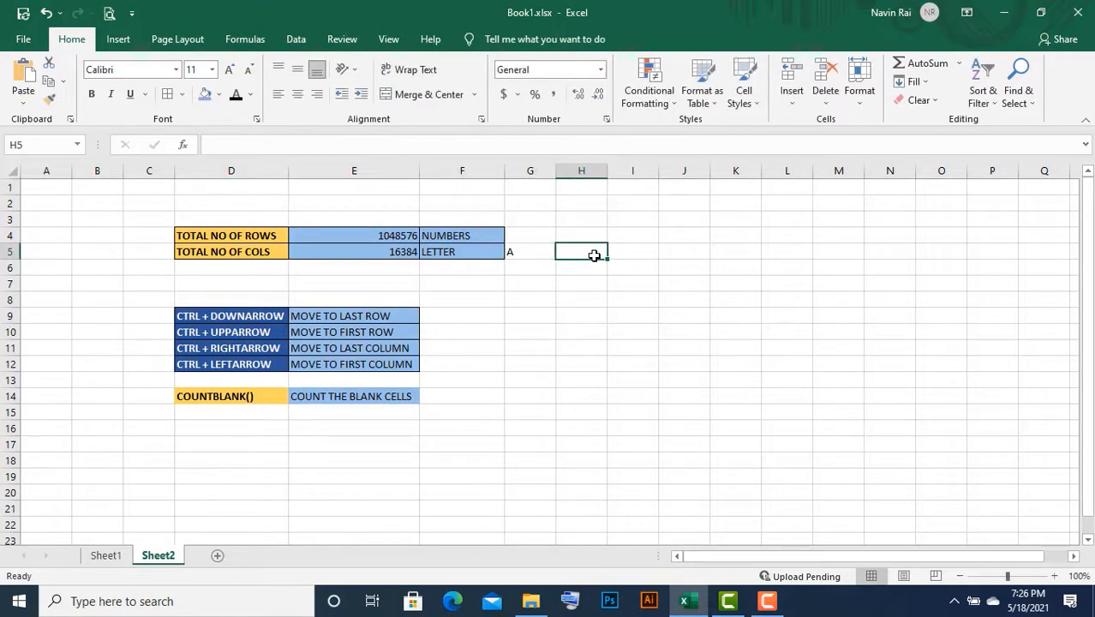
{"action": "type", "text": "XFD"}
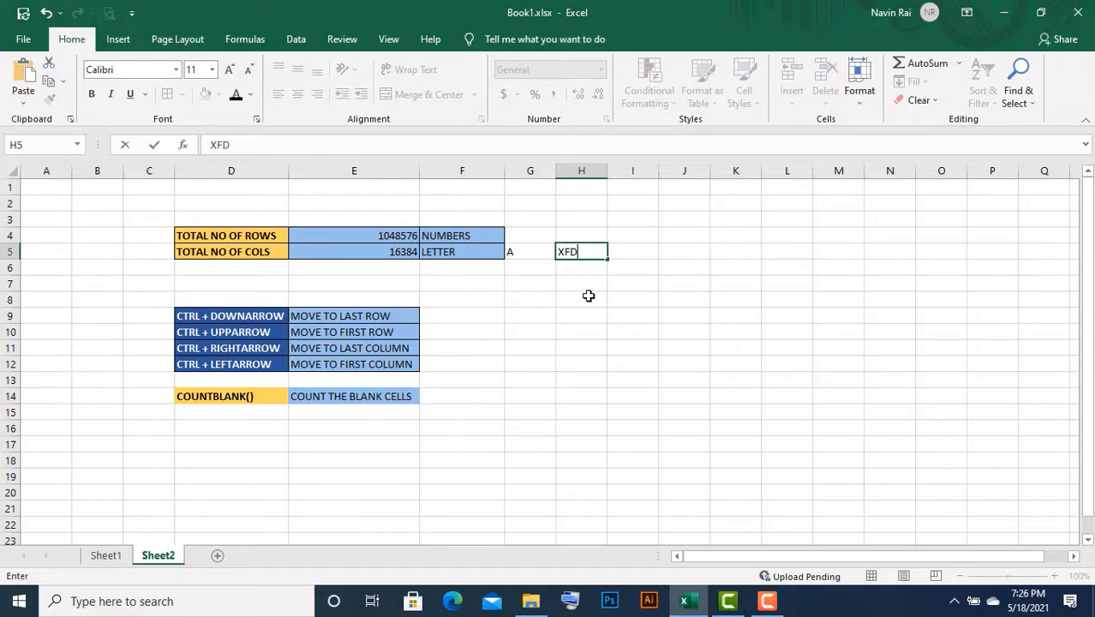
{"action": "left_click", "coordinate": [587, 297]}
Review the column letters in G5 and H5, the column total in E5 and the COUNTBLANK() label in D14
{"action": "left_click", "coordinate": [540, 251]}
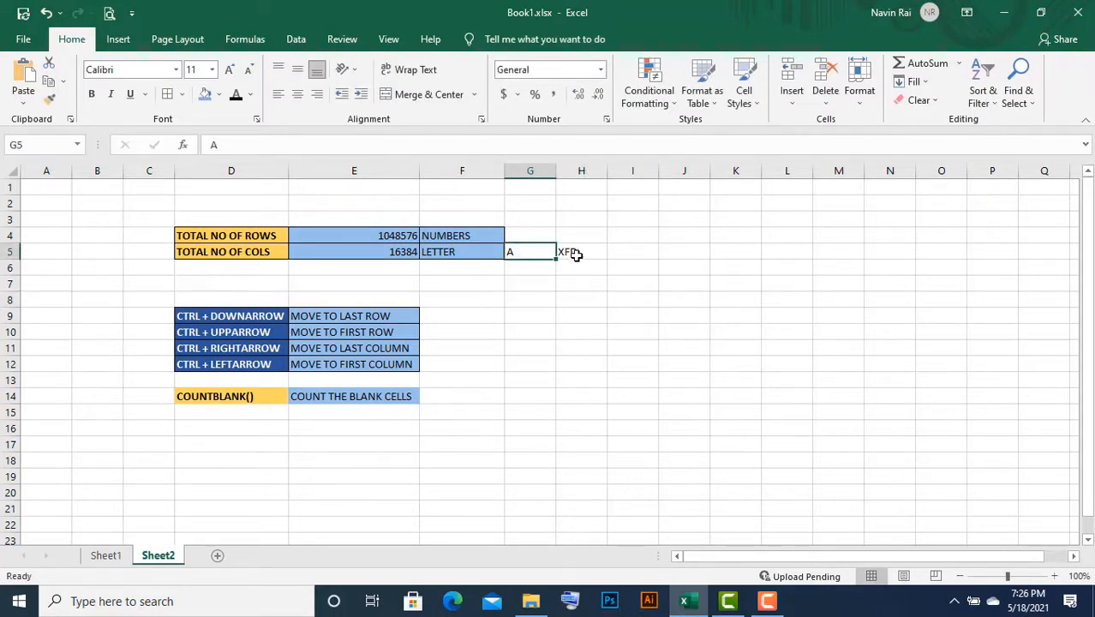
{"action": "left_click", "coordinate": [576, 254]}
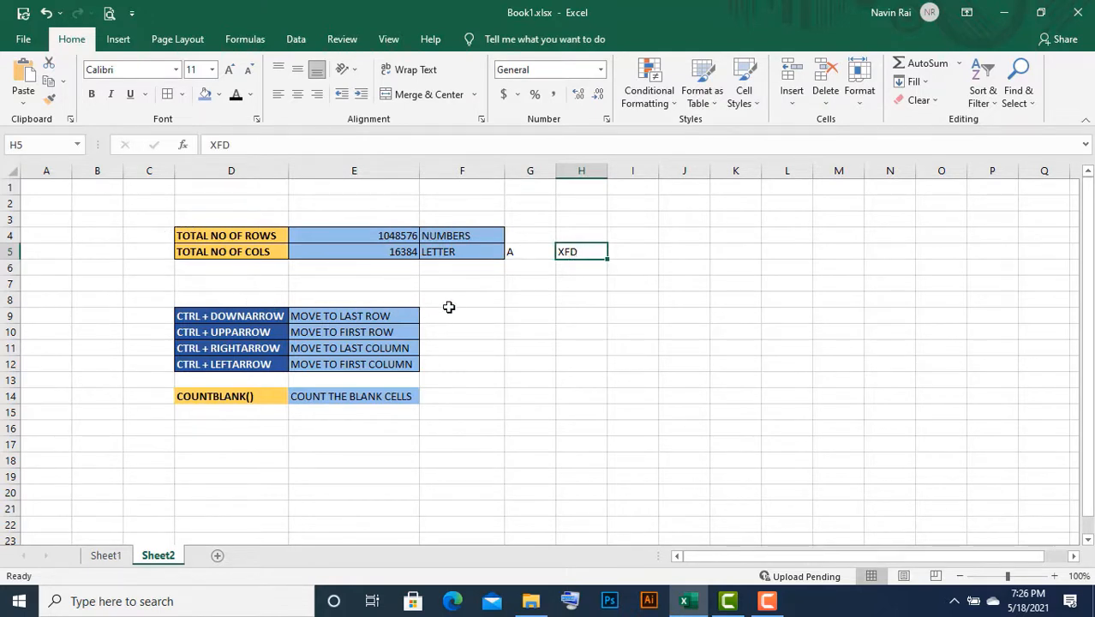
{"action": "left_click", "coordinate": [367, 254]}
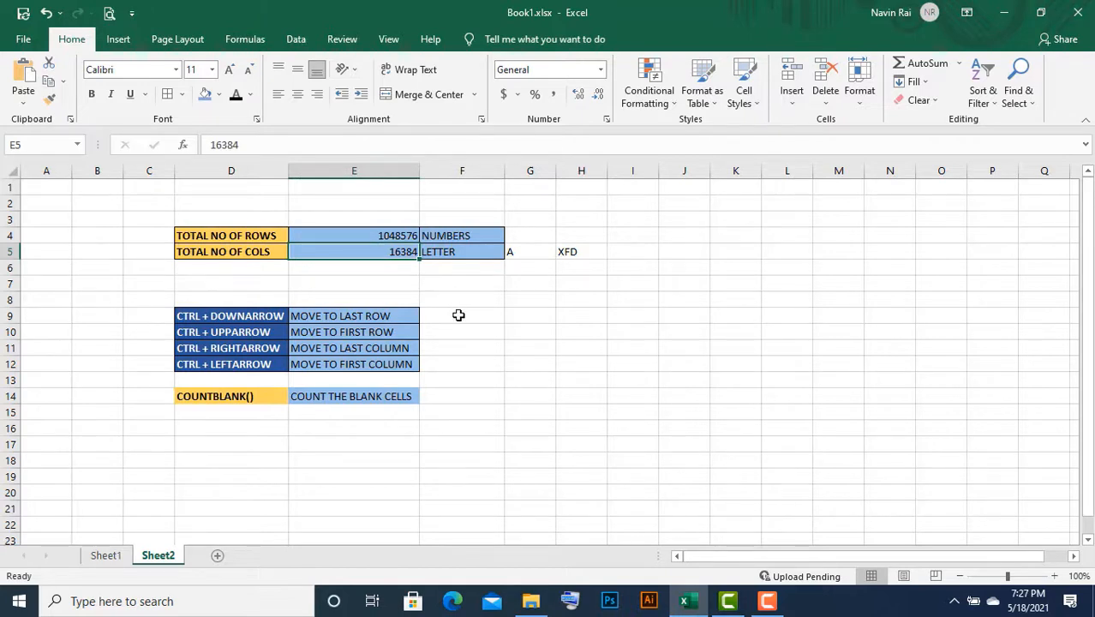
{"action": "left_click", "coordinate": [225, 401]}
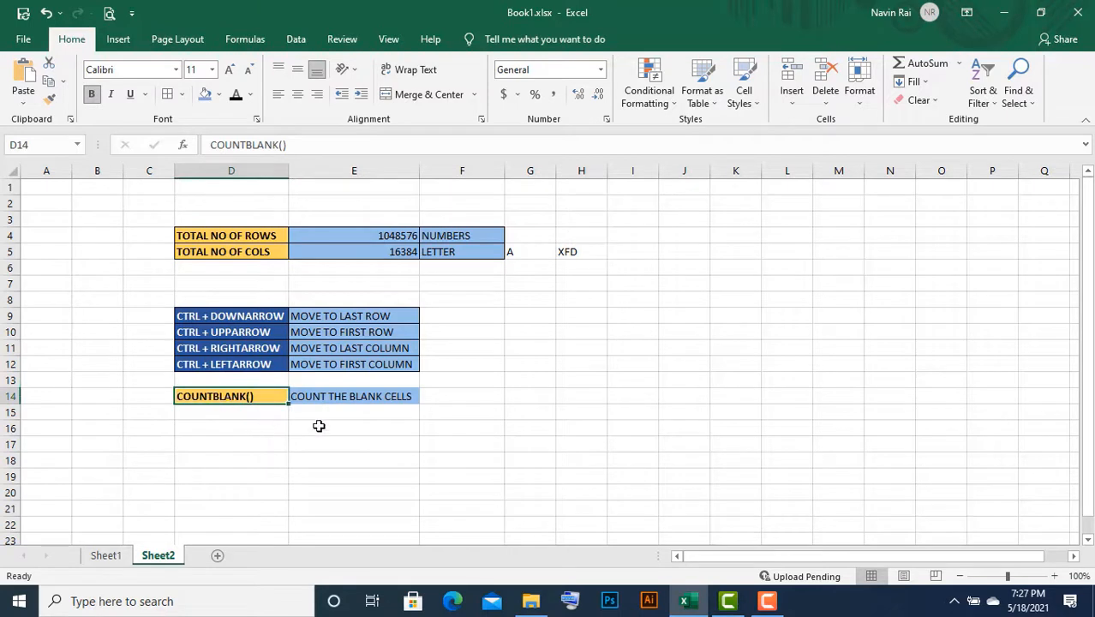
Enter the formula =COUNTBLANK(A1:XFD1) in cell J7 to count the blank cells across the first row
{"action": "left_click", "coordinate": [680, 286]}
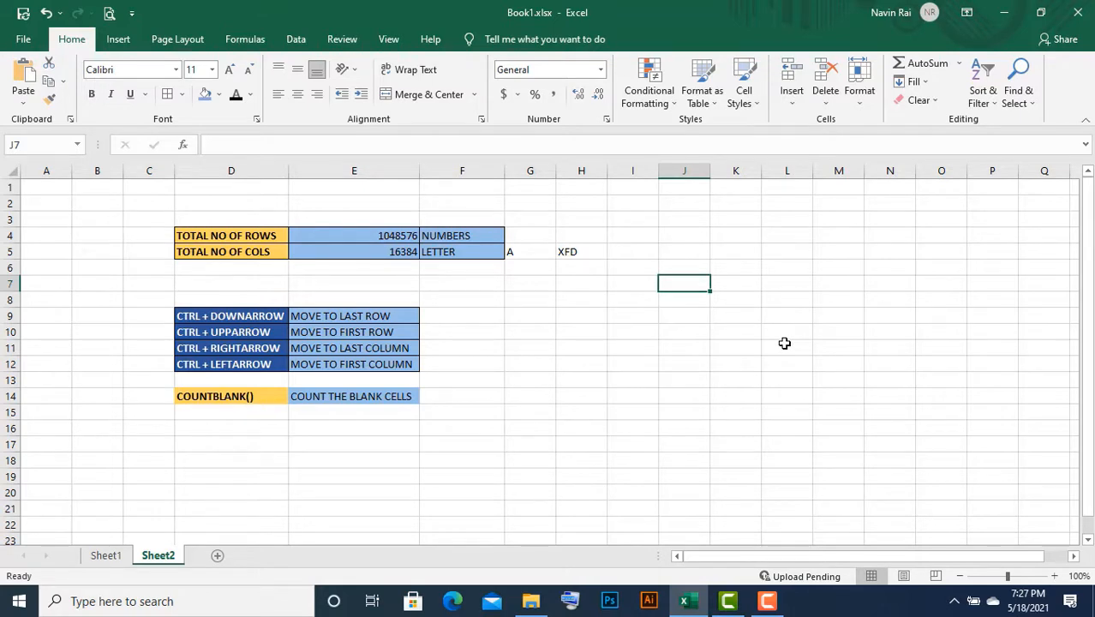
{"action": "type", "text": "="}
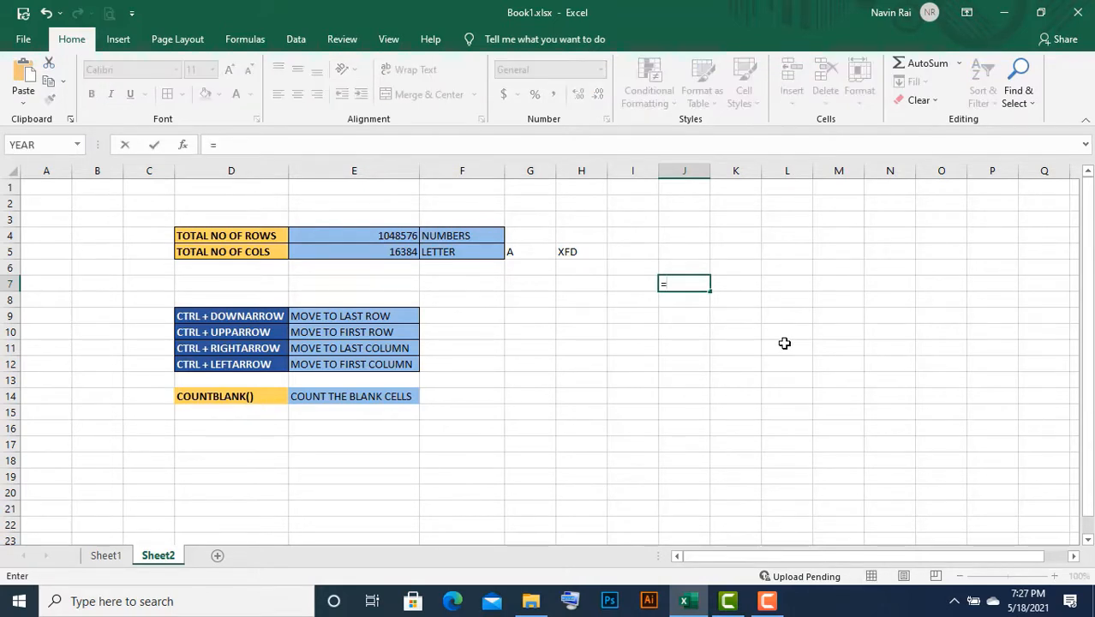
{"action": "type", "text": "COUNT"}
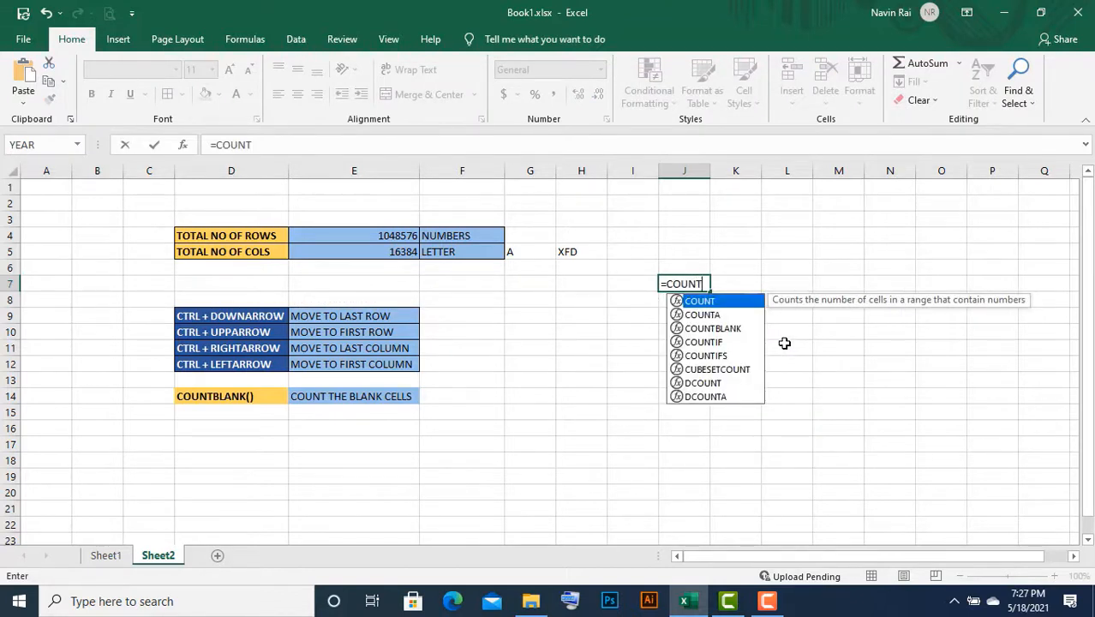
{"action": "type", "text": "BLANK"}
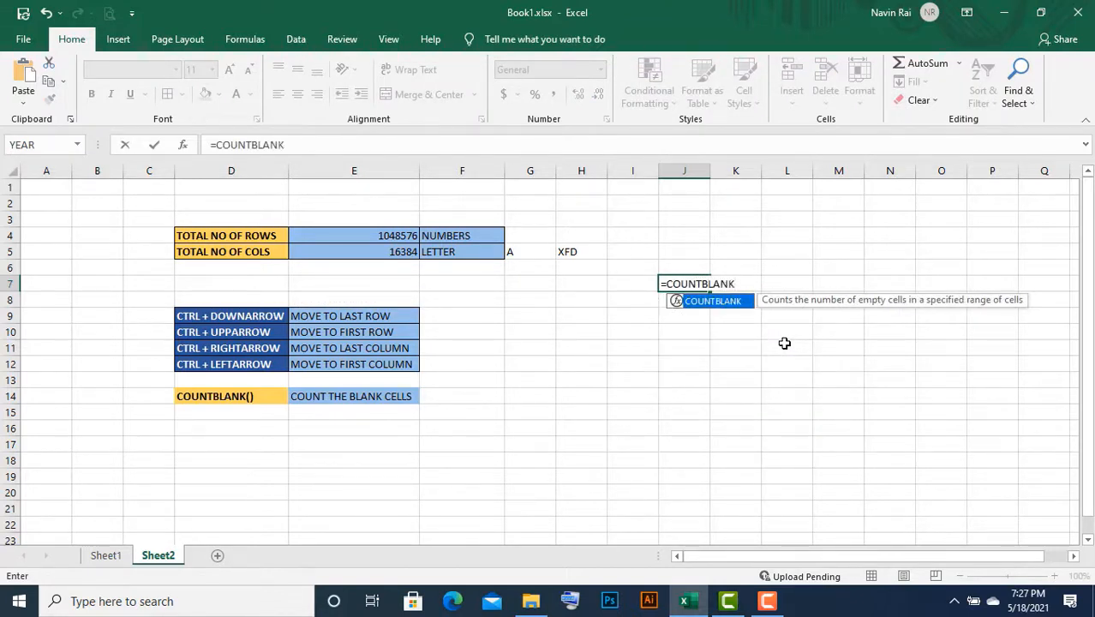
{"action": "type", "text": "("}
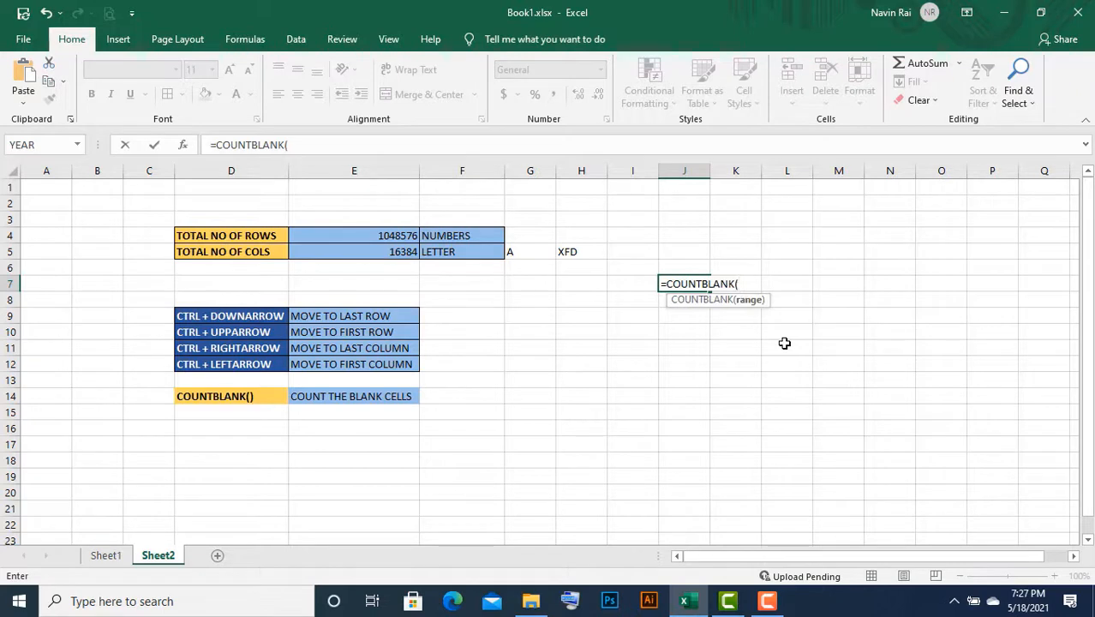
{"action": "left_click", "coordinate": [48, 186]}
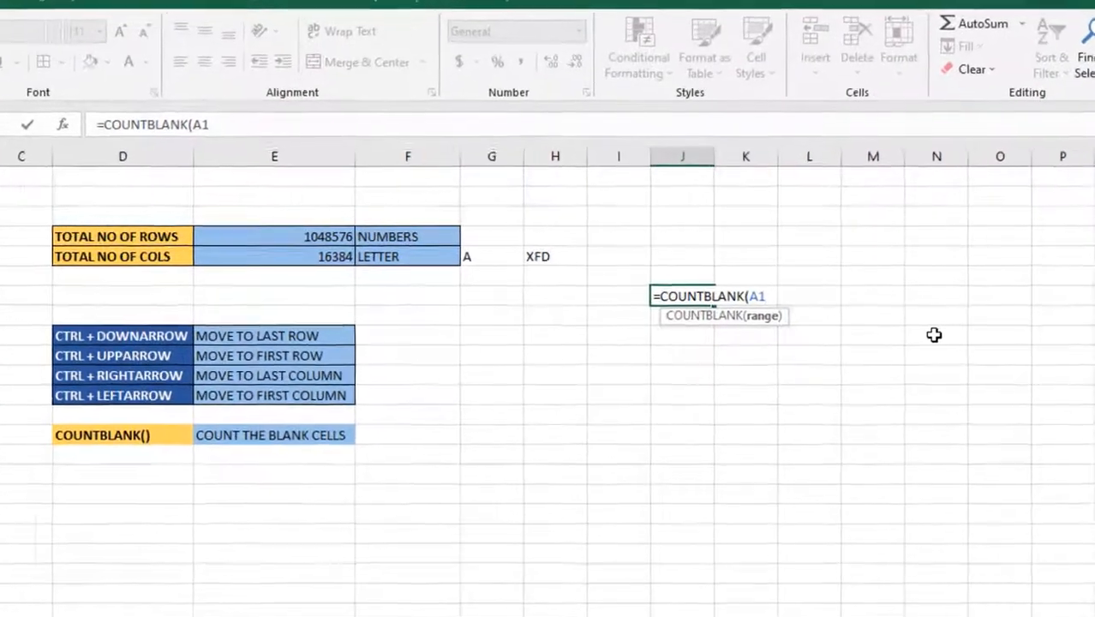
{"action": "type", "text": ":A1"}
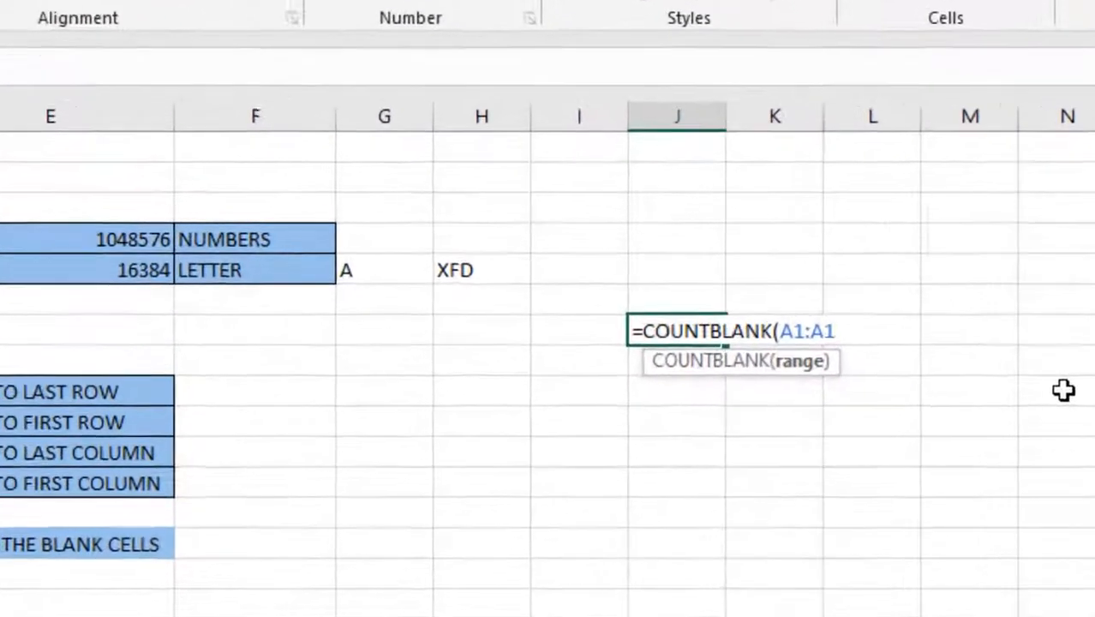
{"action": "key", "text": "BackSpace"}
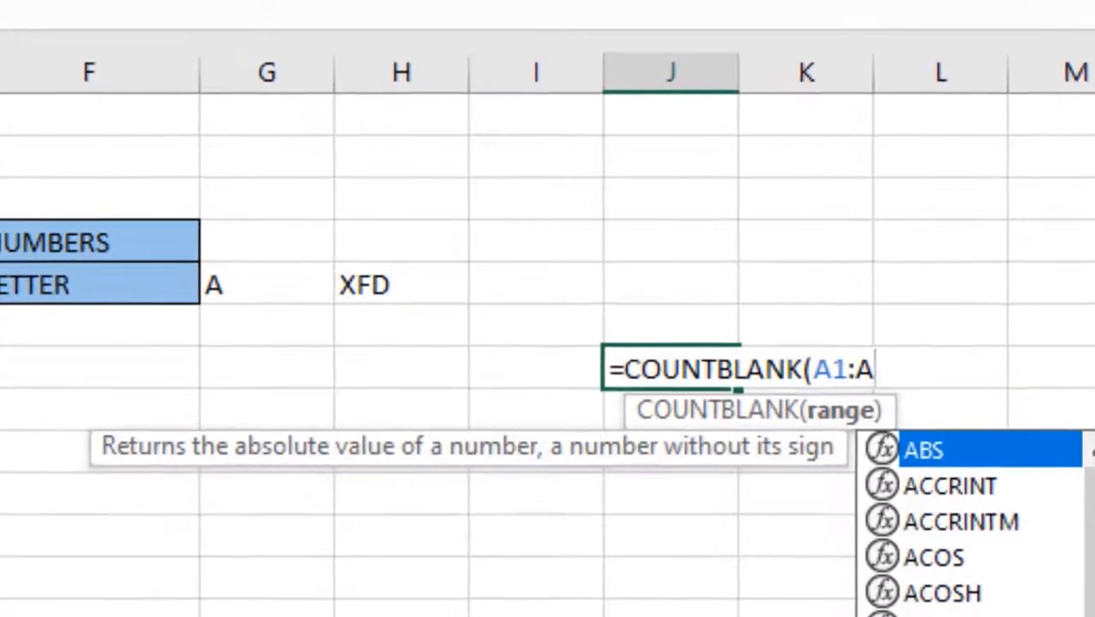
{"action": "key", "text": "BackSpace"}
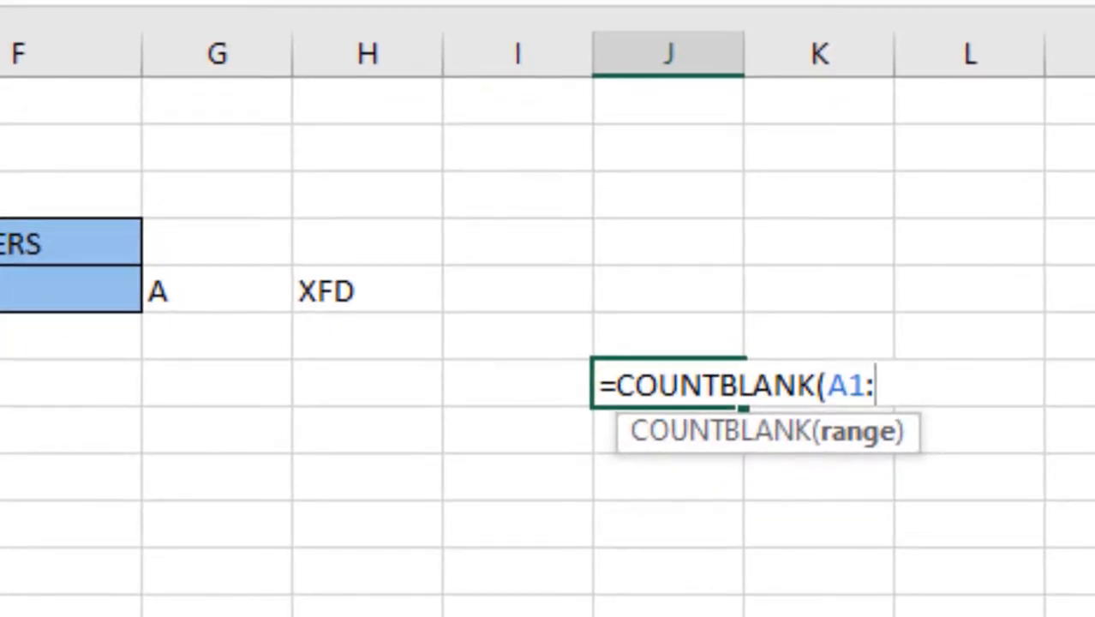
{"action": "type", "text": "XFD"}
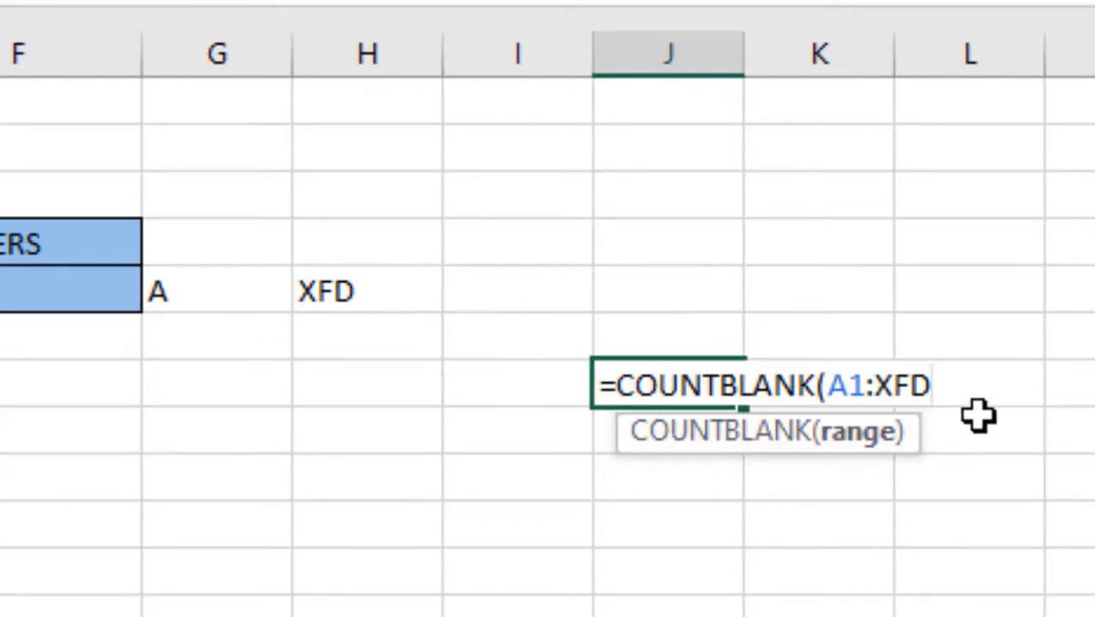
{"action": "type", "text": "1"}
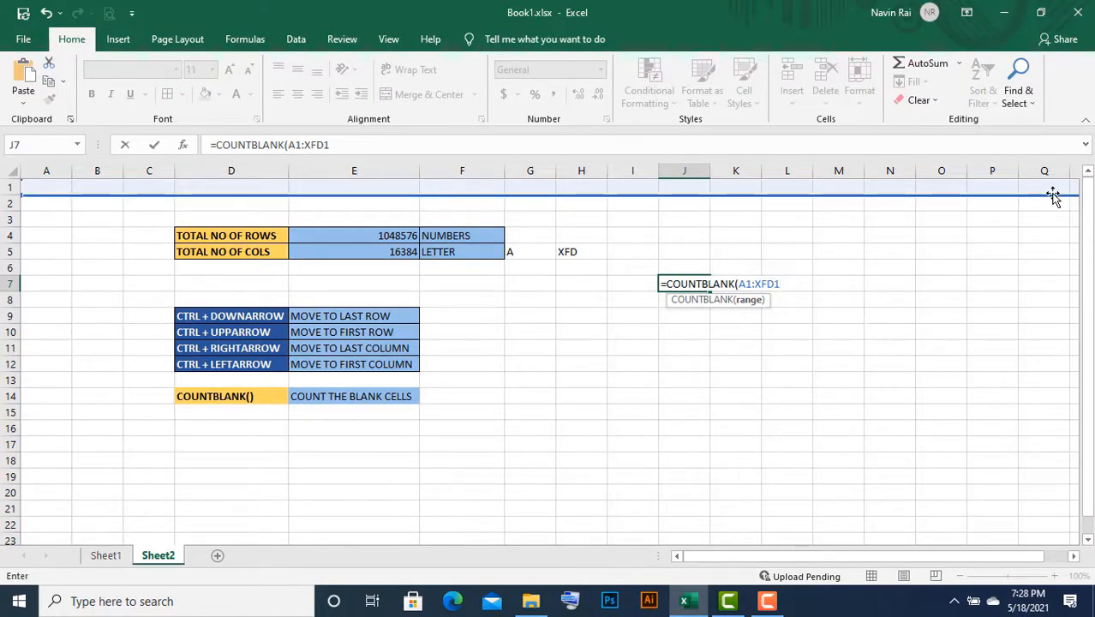
{"action": "type", "text": ")"}
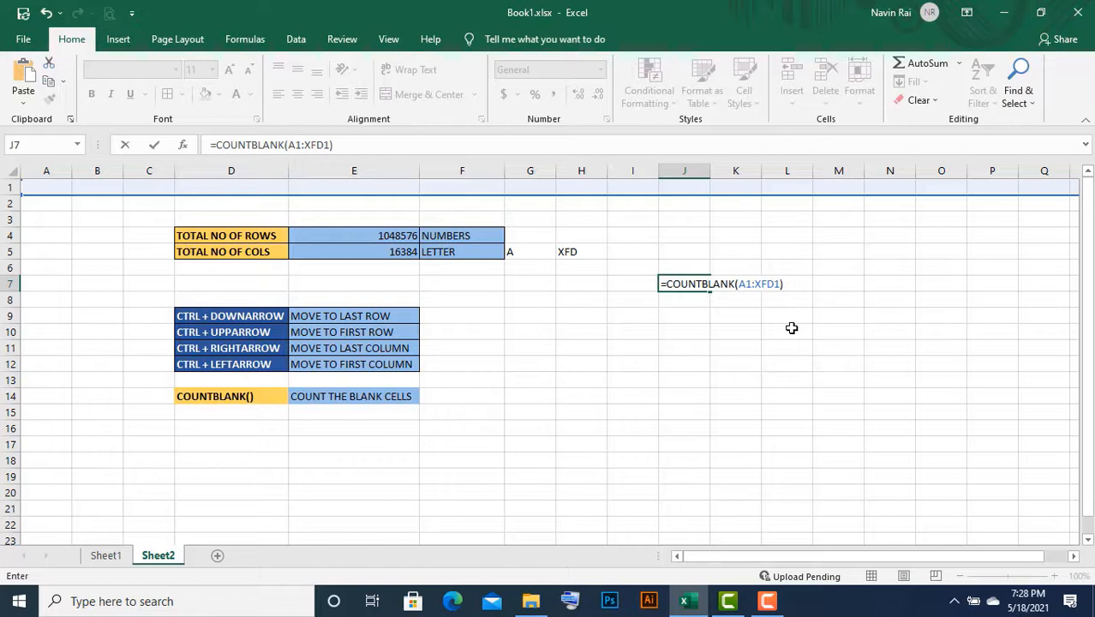
{"action": "key", "text": "Return"}
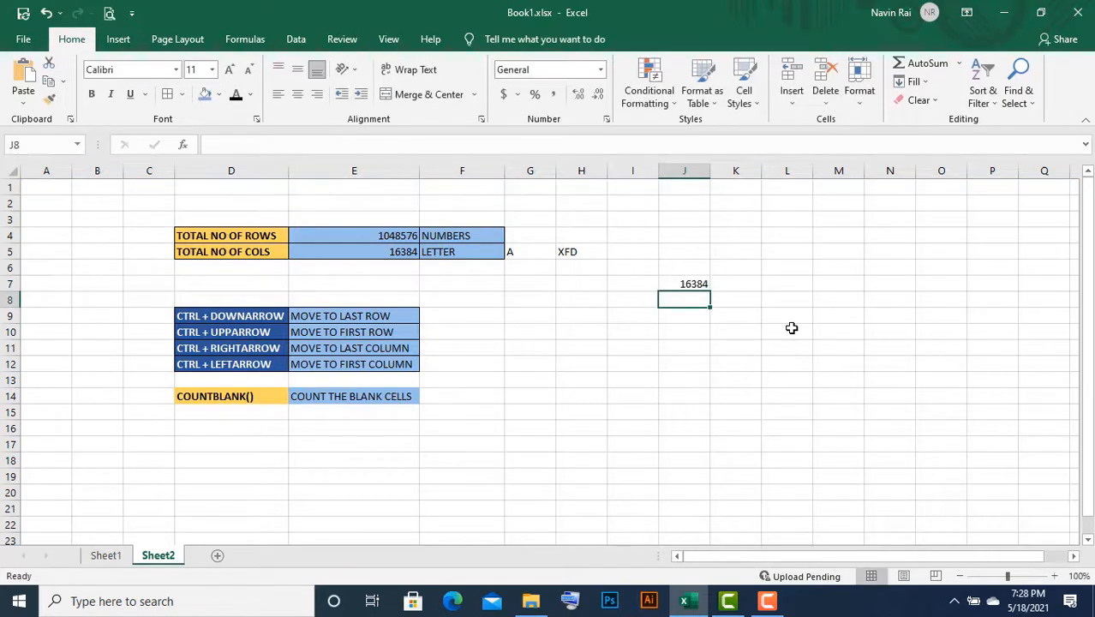
Compare the COUNTBLANK result in J7 with the column total in E5, and select a block of empty cells starting at H10
{"action": "left_click", "coordinate": [697, 285]}
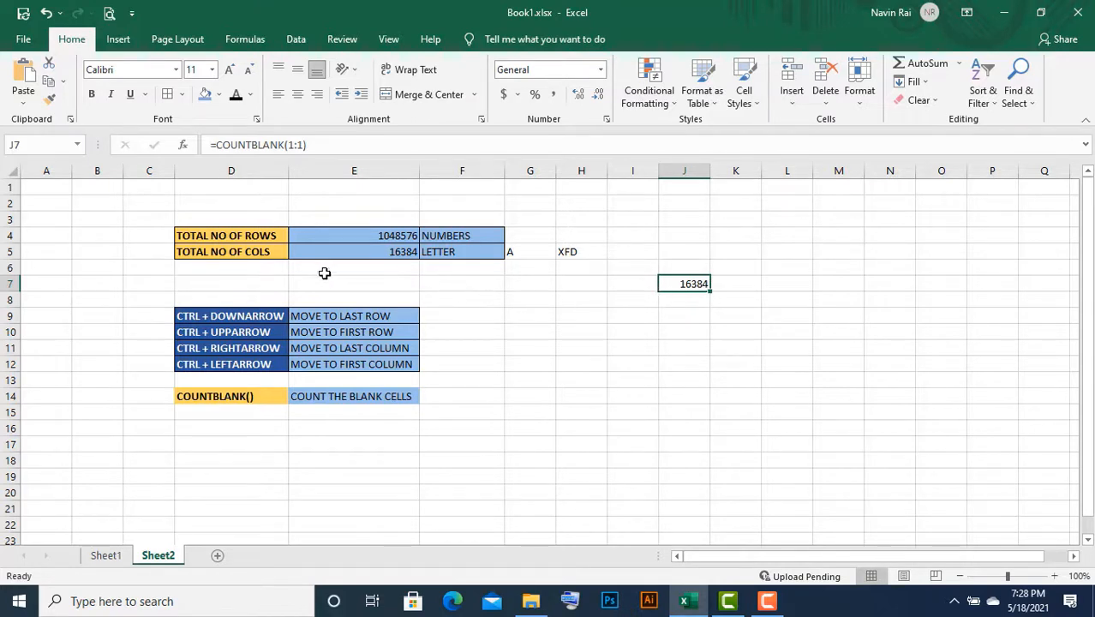
{"action": "left_click", "coordinate": [404, 251]}
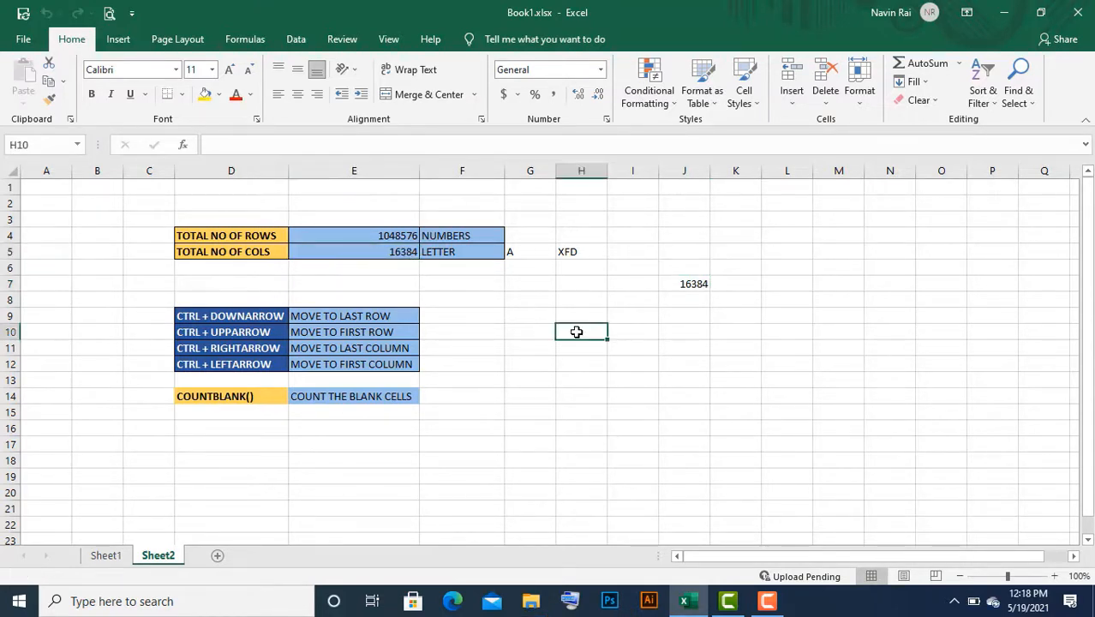
{"action": "left_click_drag", "start_coordinate": [577, 327], "coordinate": [973, 455]}
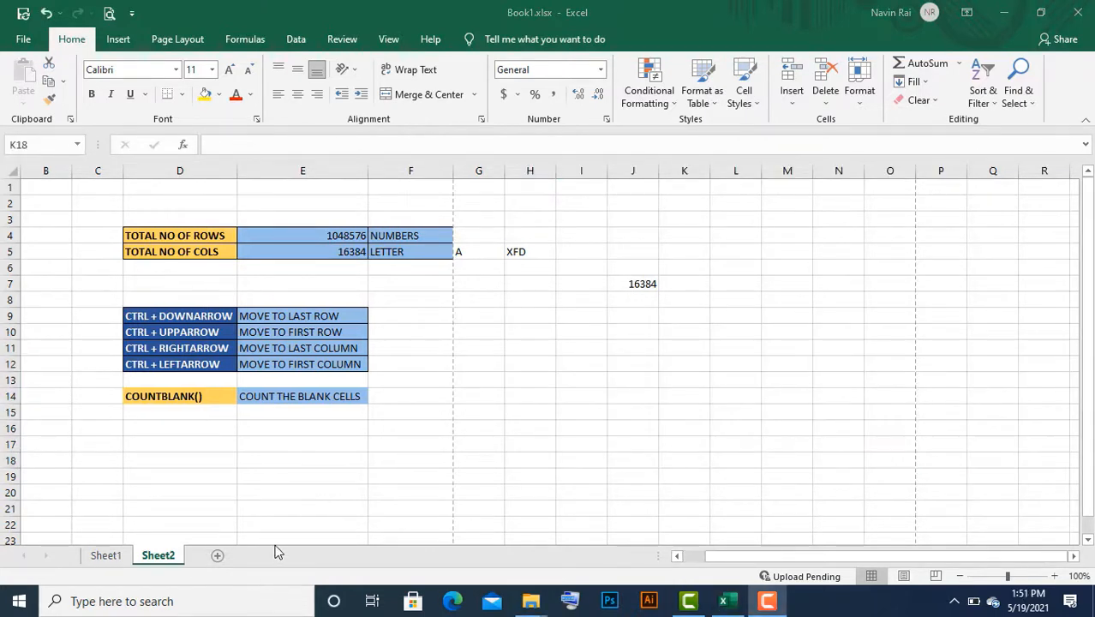
Rename the Sheet2 worksheet as excel, and switch to Sheet1 and back to the renamed sheet
{"action": "right_click", "coordinate": [157, 556]}
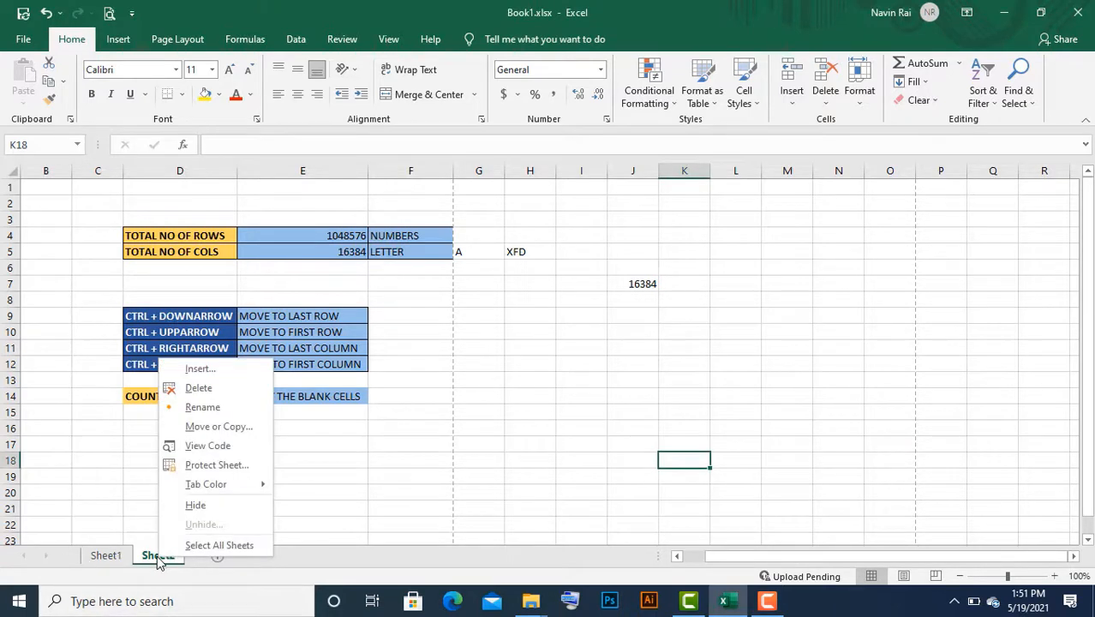
{"action": "left_click", "coordinate": [203, 408]}
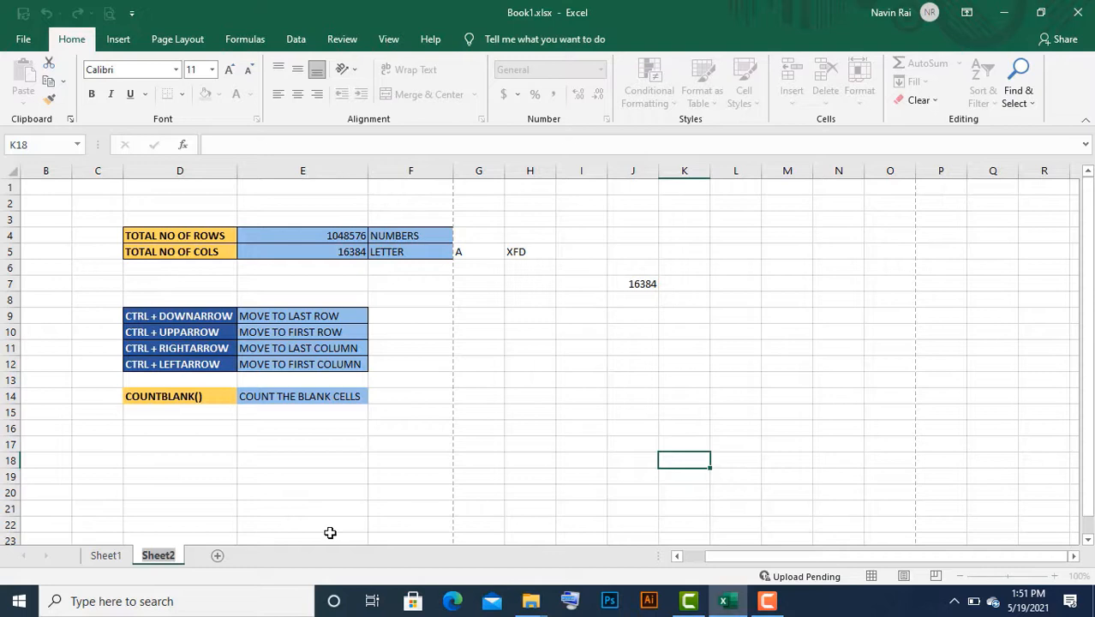
{"action": "type", "text": "excel"}
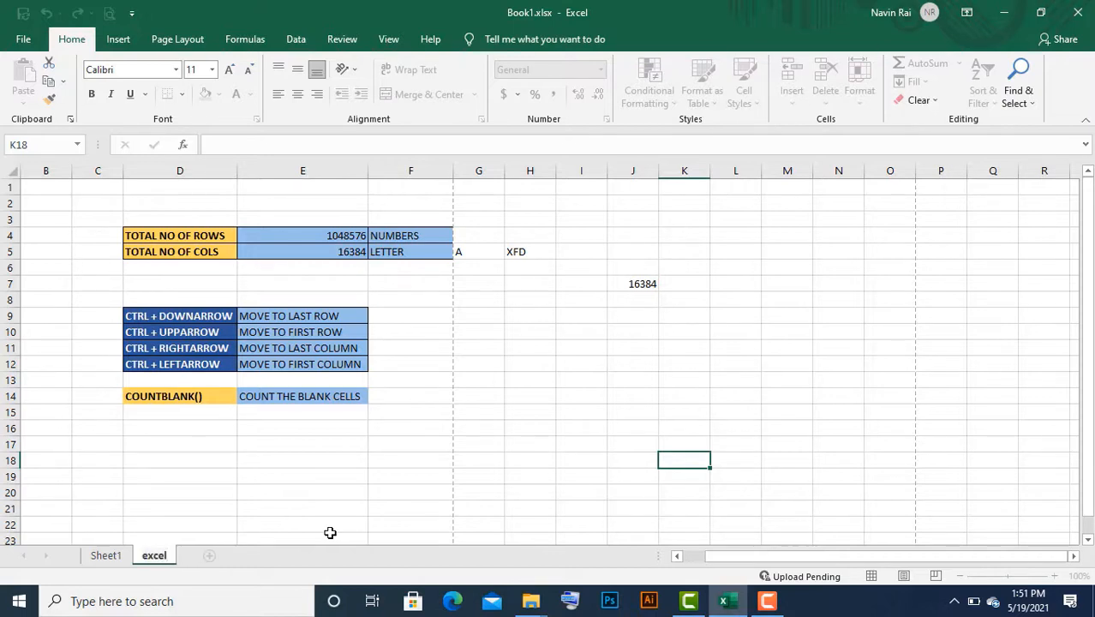
{"action": "key", "text": "Return"}
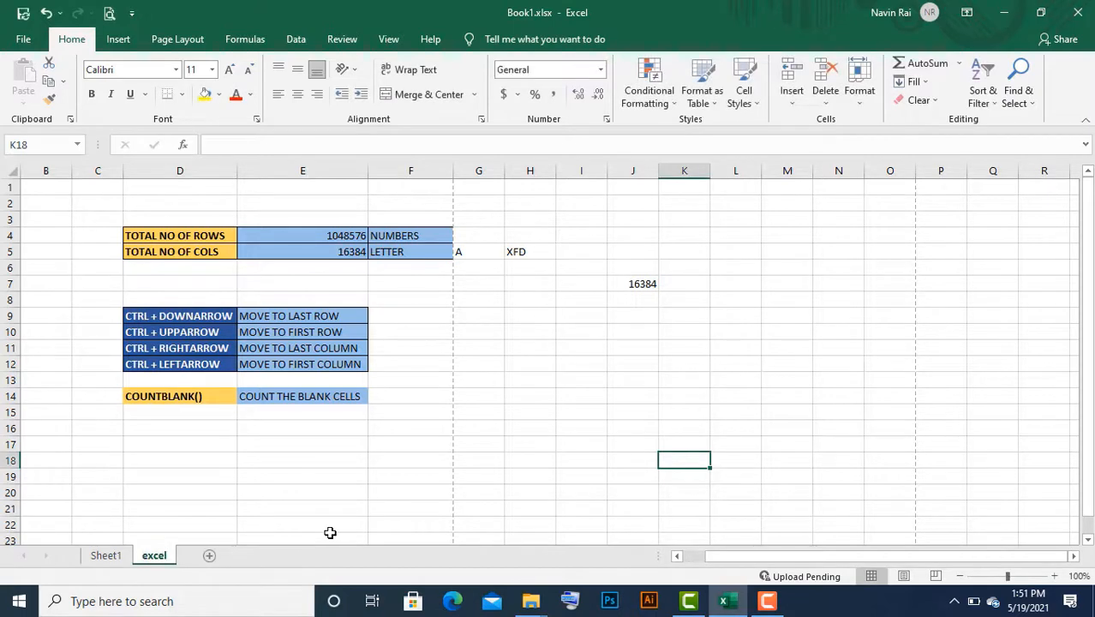
{"action": "left_click", "coordinate": [106, 557]}
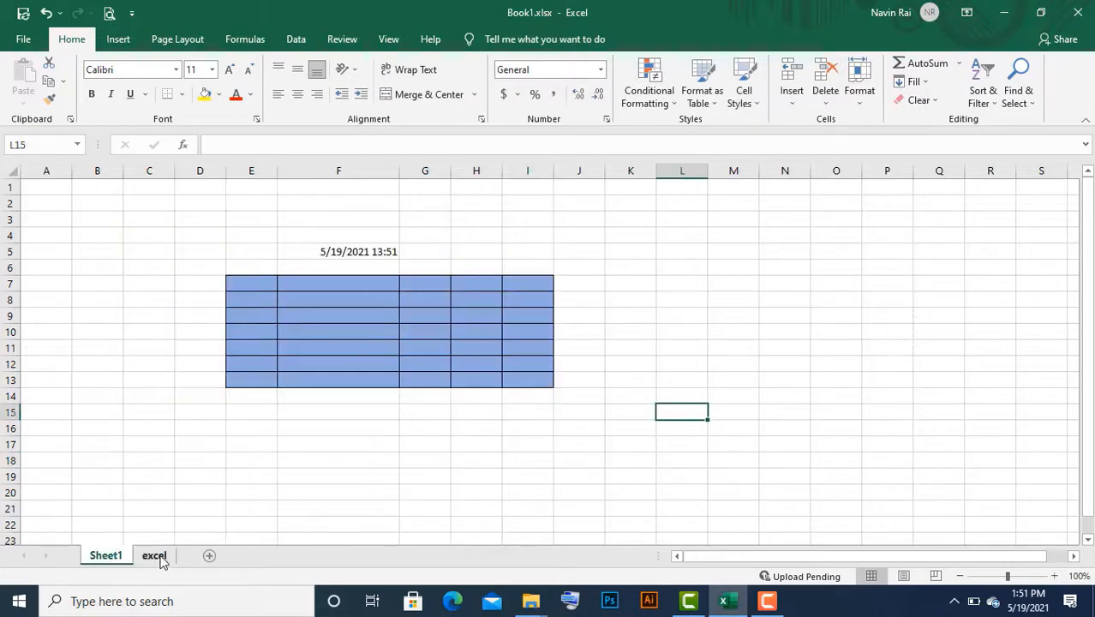
{"action": "left_click", "coordinate": [161, 561]}
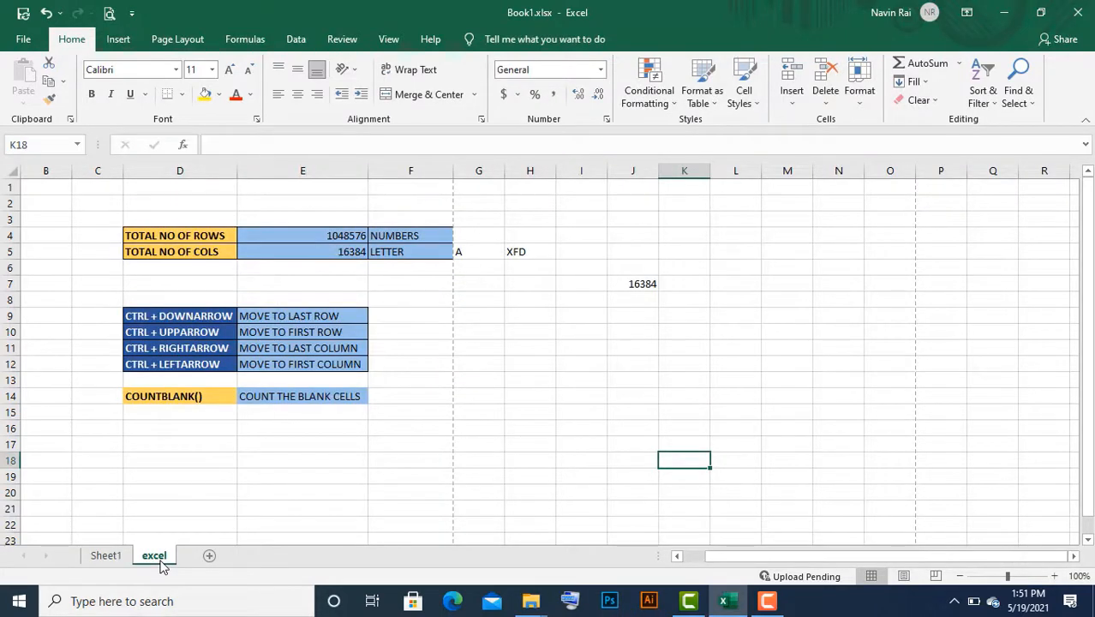
Give the excel sheet's tab a green theme color, and check it from Sheet1 before returning to the excel sheet
{"action": "right_click", "coordinate": [158, 563]}
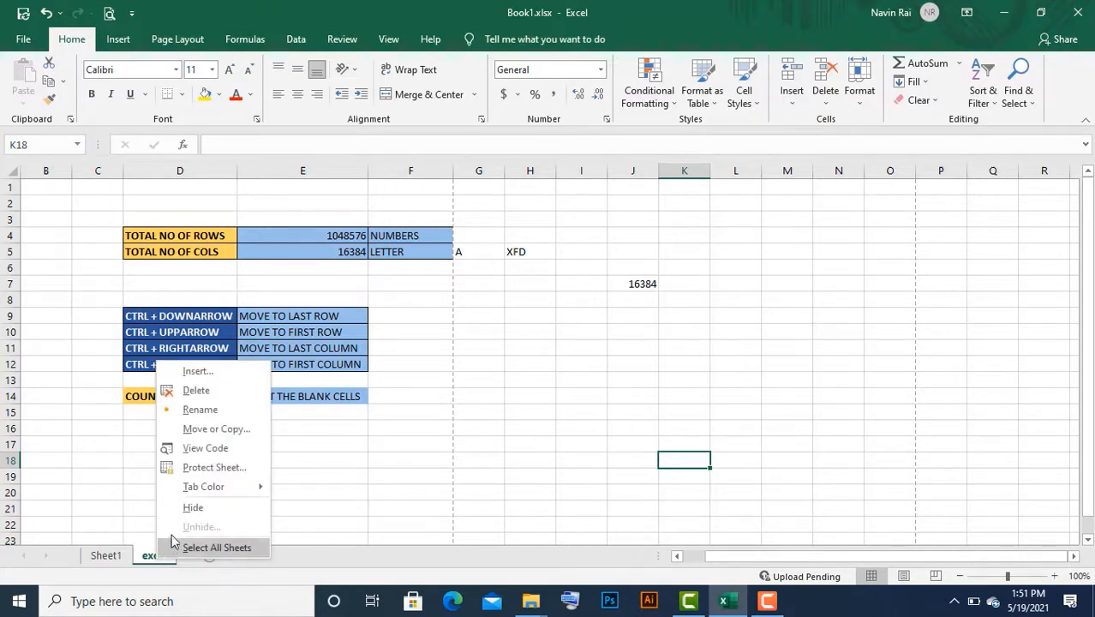
{"action": "mouse_move", "coordinate": [221, 495]}
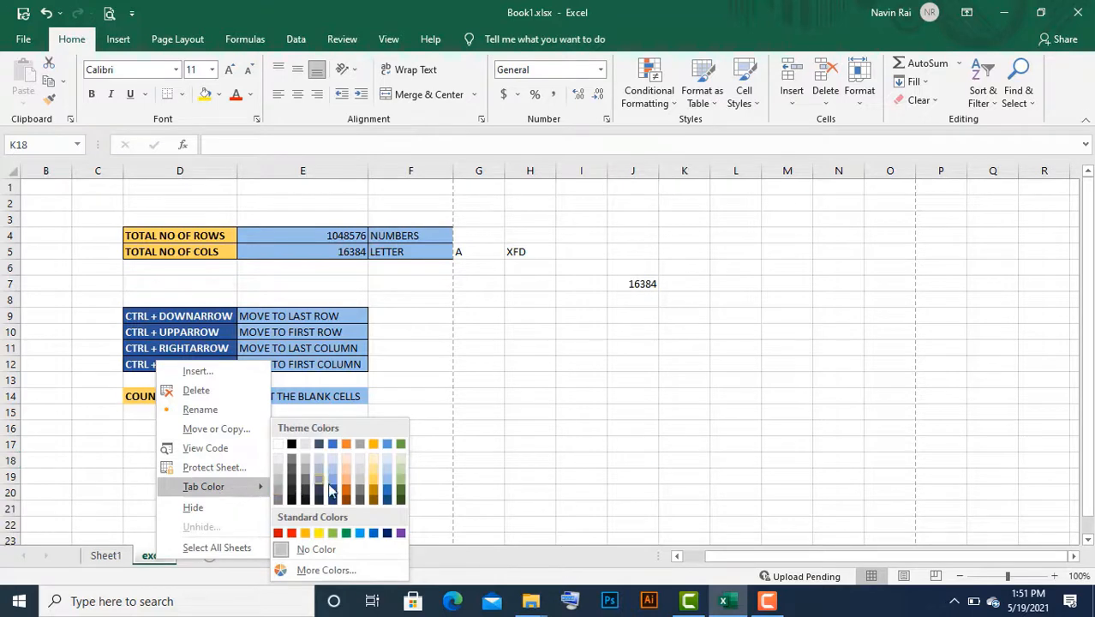
{"action": "left_click", "coordinate": [402, 487]}
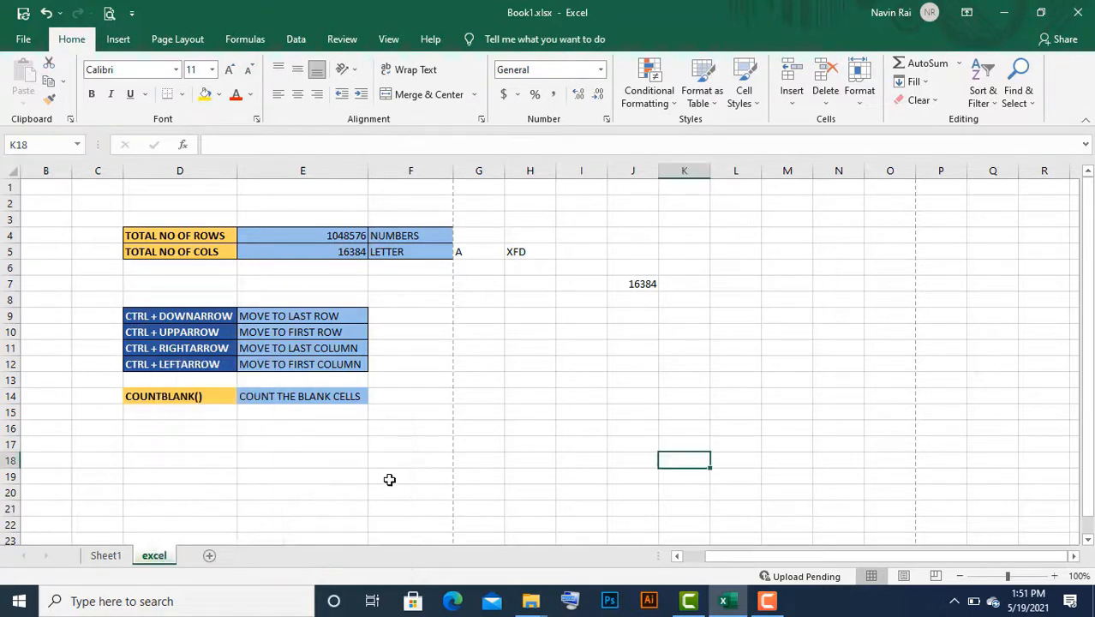
{"action": "left_click", "coordinate": [116, 557]}
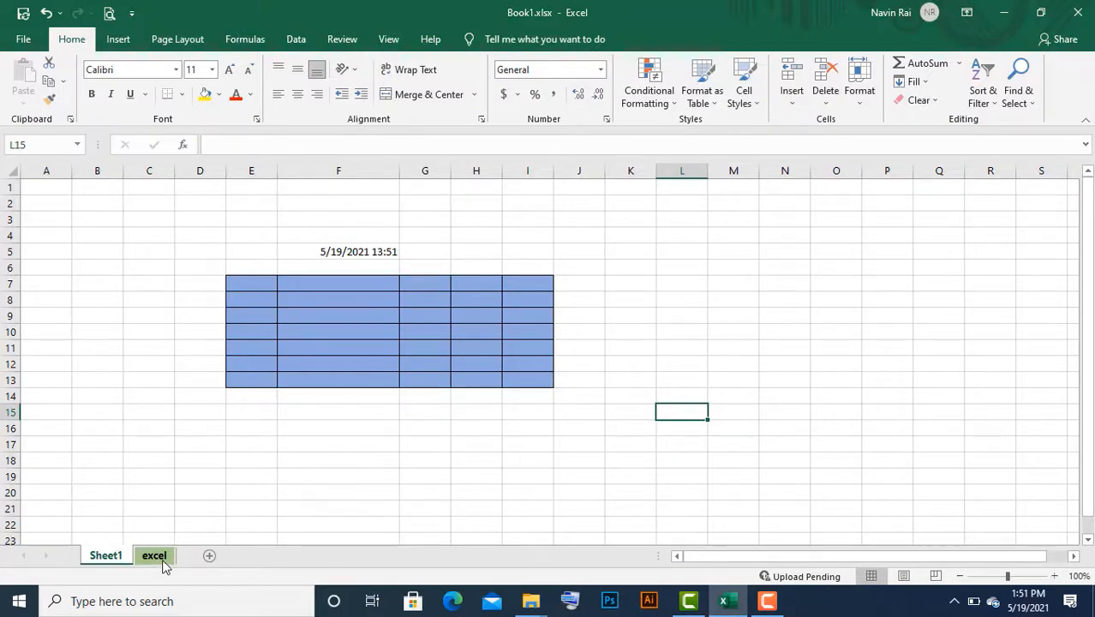
{"action": "left_click", "coordinate": [154, 556]}
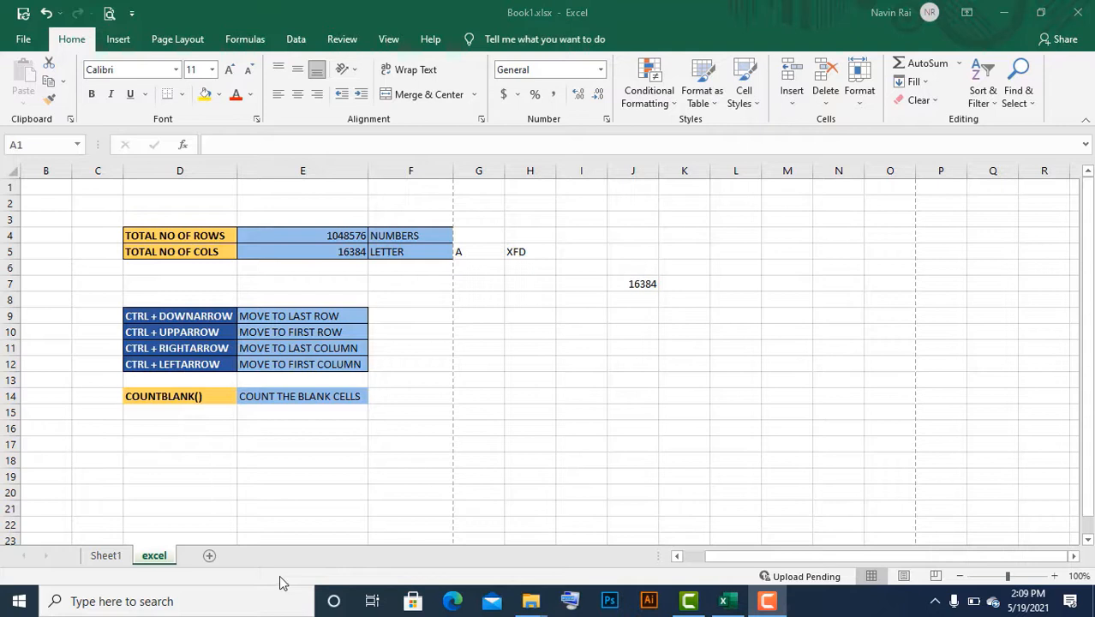
Look over the status bar customization options, and zoom the sheet out to 80% and back to 100%
{"action": "right_click", "coordinate": [370, 578]}
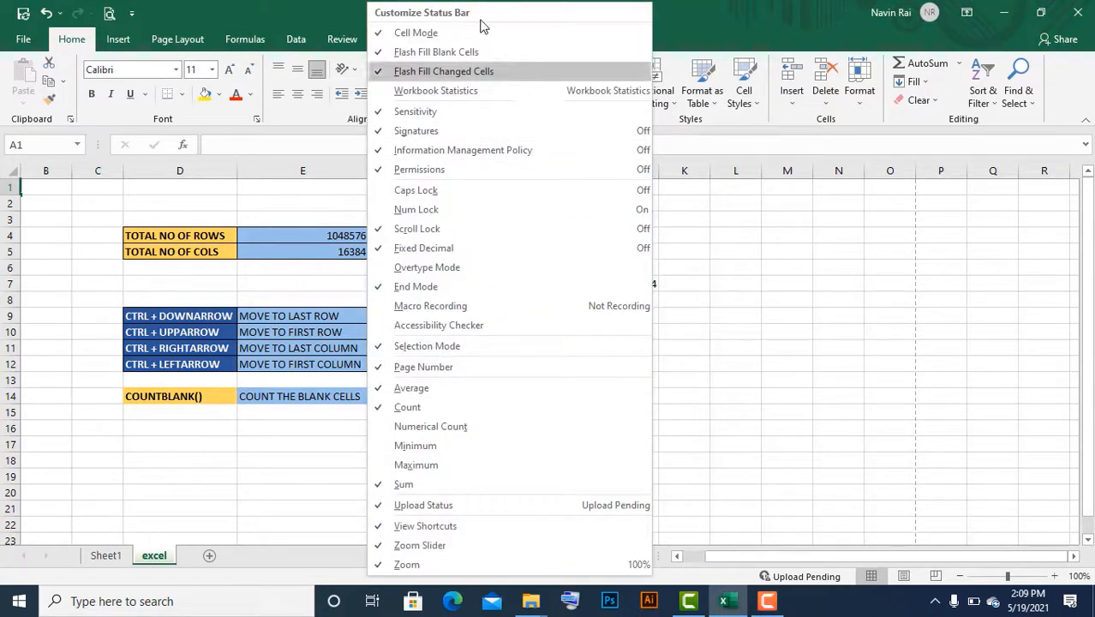
{"action": "left_click", "coordinate": [327, 569]}
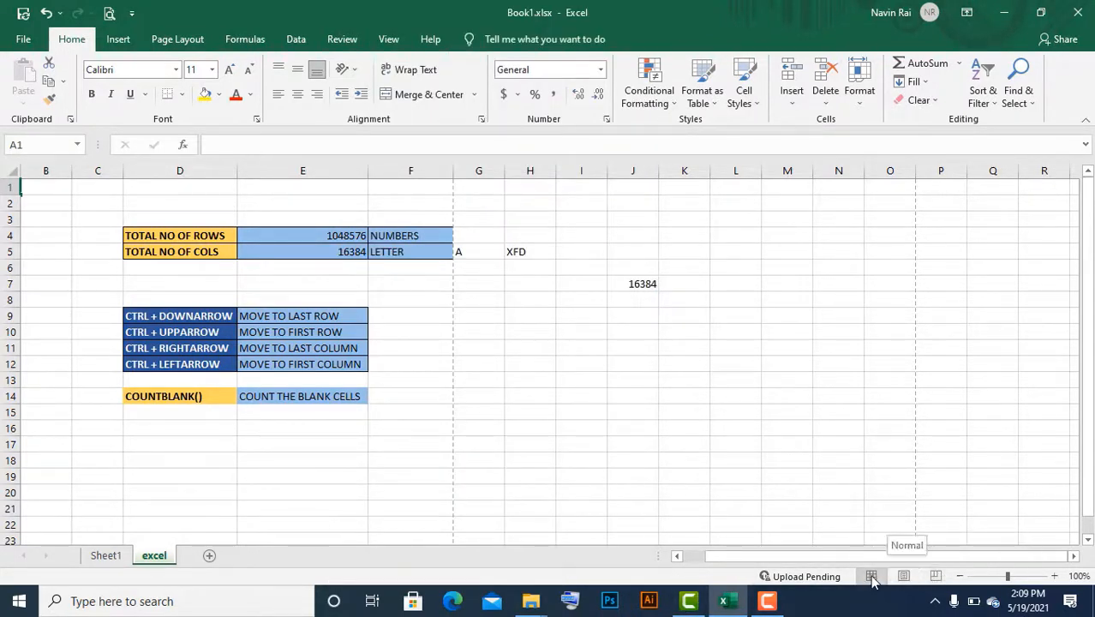
{"action": "left_click", "coordinate": [960, 576]}
{"action": "left_click", "coordinate": [961, 577]}
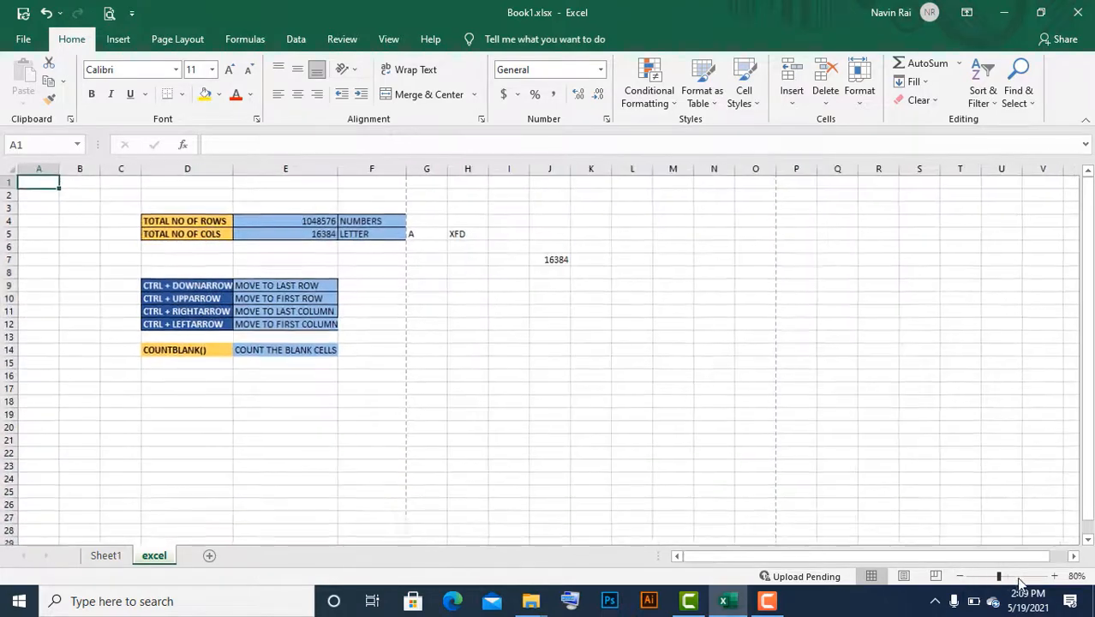
{"action": "left_click", "coordinate": [1055, 576]}
{"action": "left_click", "coordinate": [1055, 577]}
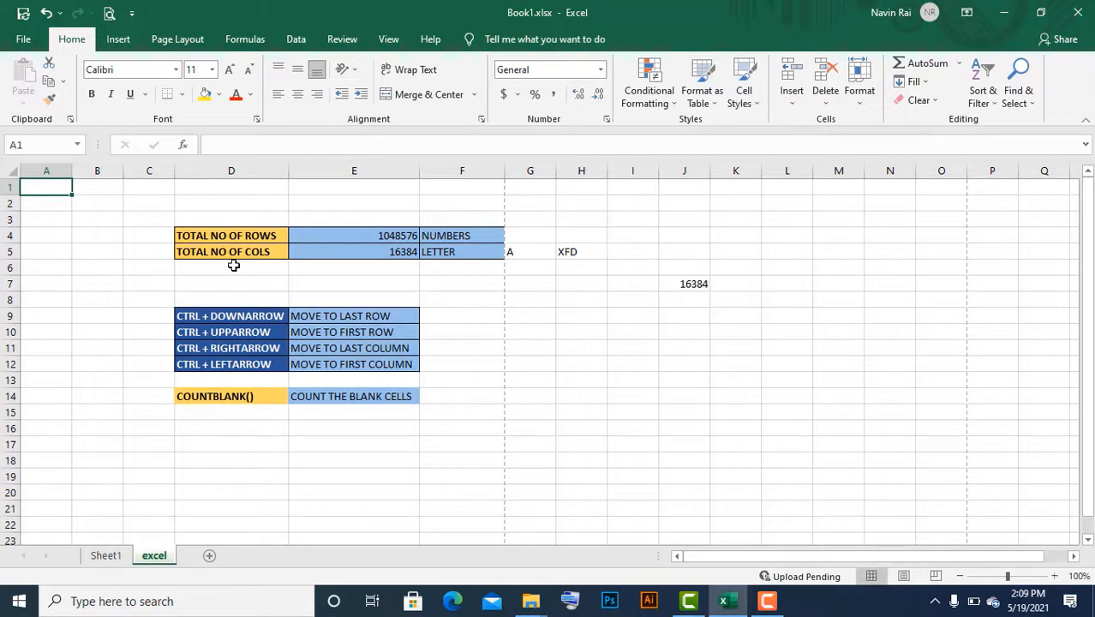
Select the range A1:J17 and display the excel sheet in Page Layout view to look over its pages
{"action": "left_click_drag", "start_coordinate": [42, 187], "coordinate": [656, 452]}
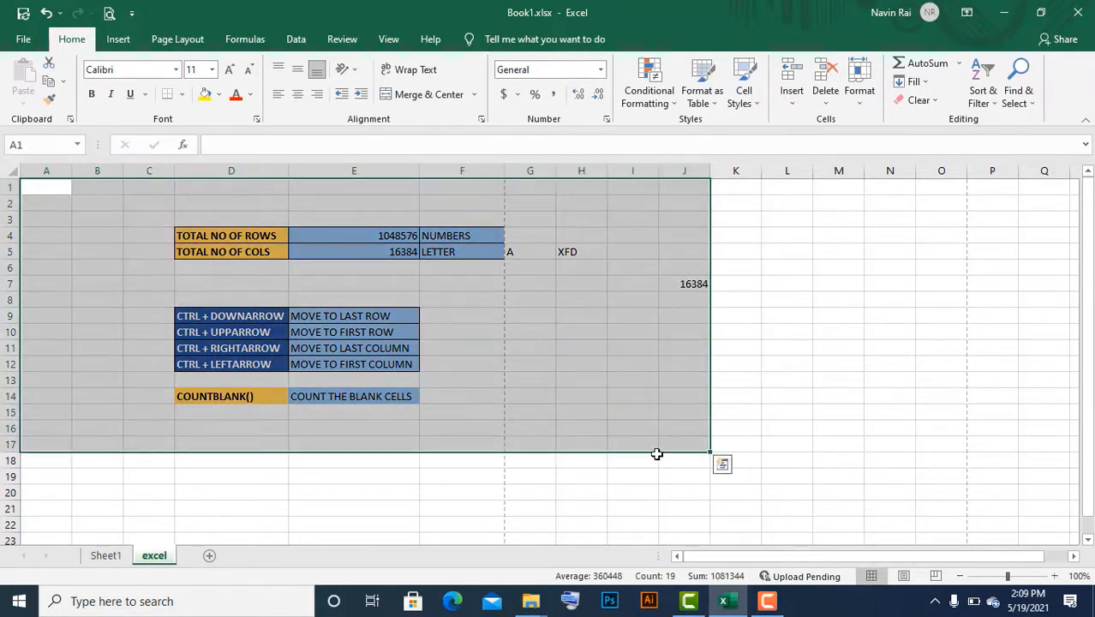
{"action": "left_click", "coordinate": [904, 576]}
{"action": "scroll", "coordinate": [425, 341], "scroll_direction": "down", "scroll_amount": 3}
{"action": "scroll", "coordinate": [425, 341], "scroll_direction": "down", "scroll_amount": 8}
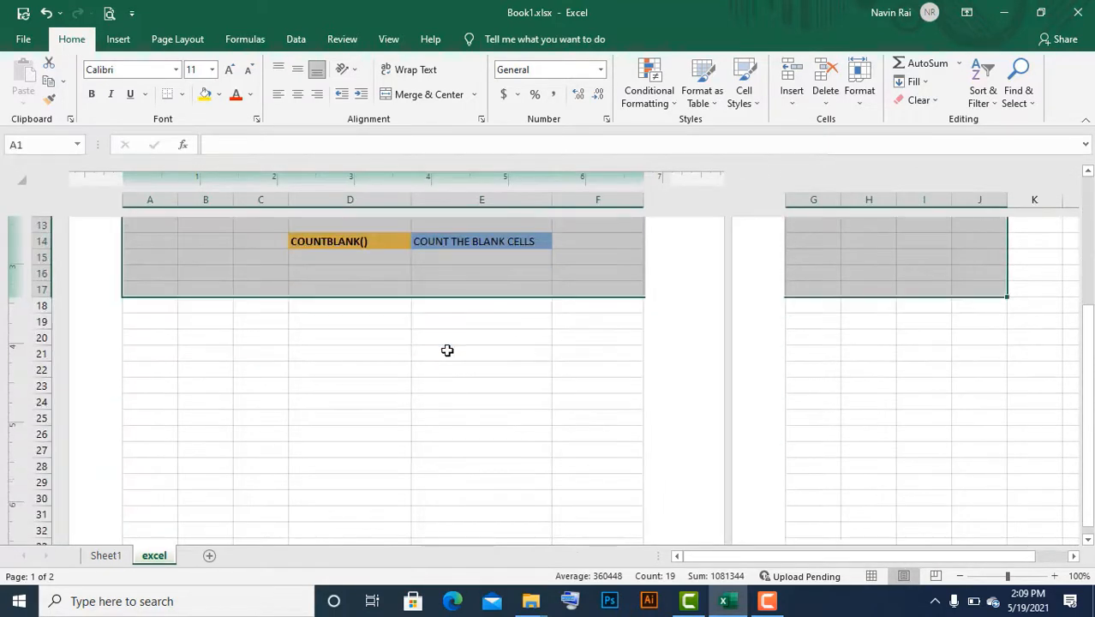
{"action": "scroll", "coordinate": [340, 367], "scroll_direction": "up", "scroll_amount": 10}
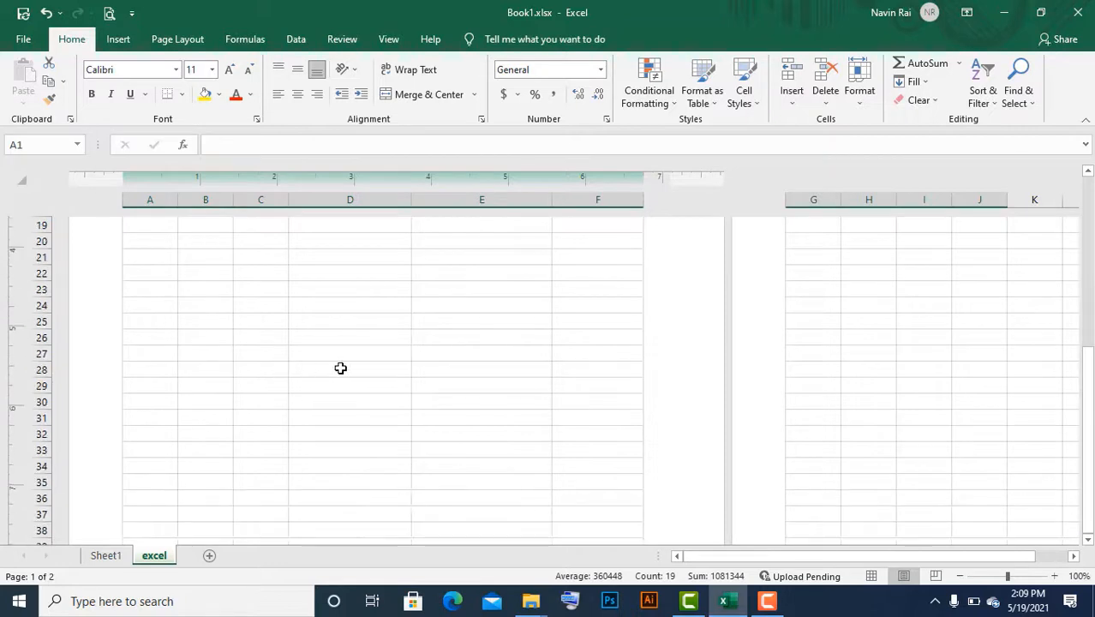
{"action": "scroll", "coordinate": [654, 439], "scroll_direction": "down", "scroll_amount": 4}
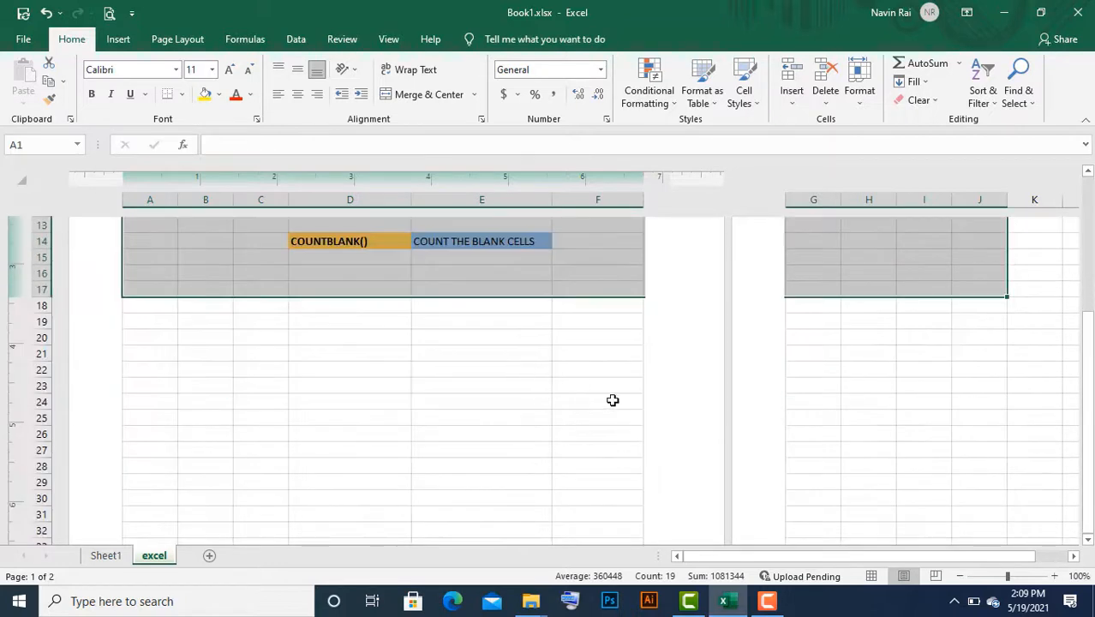
Look over the excel sheet's two pages in Page Break Preview, selecting A1:F14 and H2:J13, and return to Normal view
{"action": "left_click", "coordinate": [938, 579]}
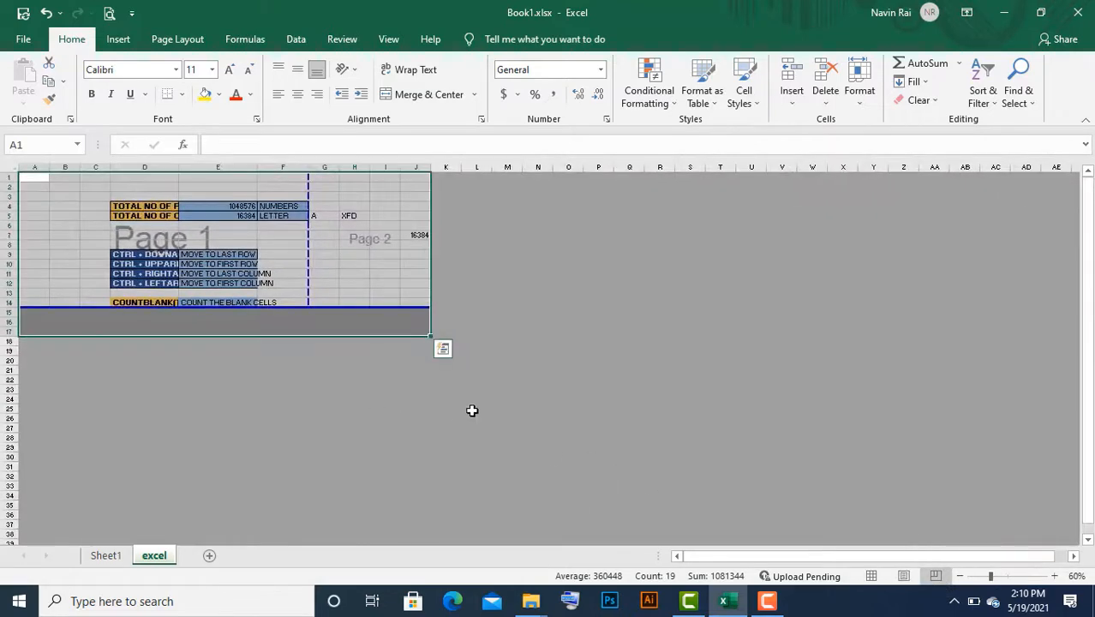
{"action": "left_click", "coordinate": [43, 177]}
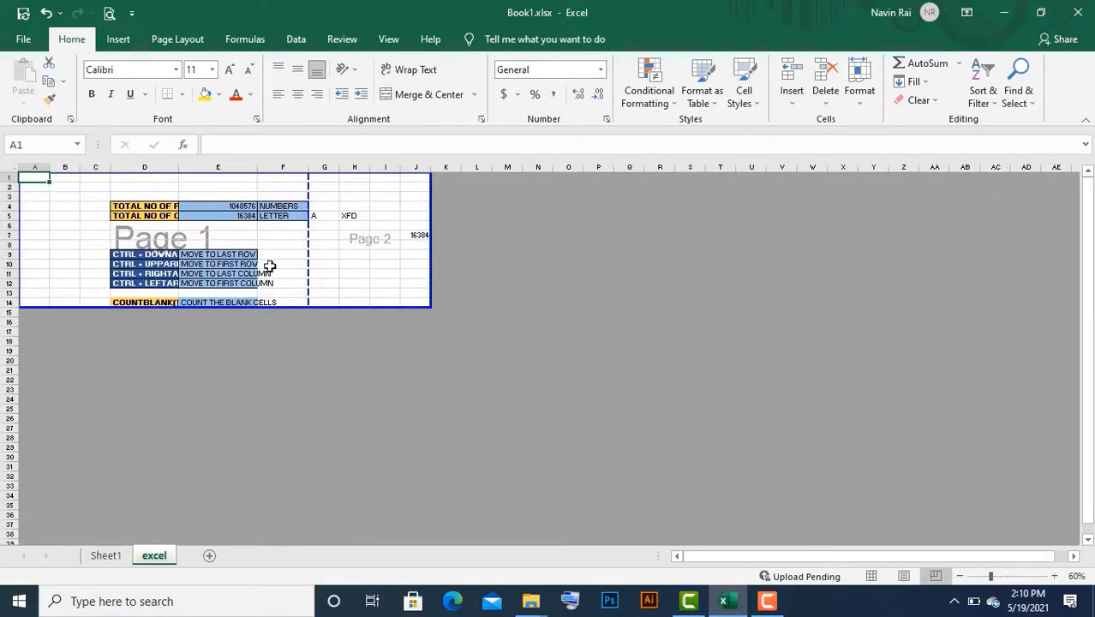
{"action": "left_click_drag", "start_coordinate": [39, 175], "coordinate": [304, 303]}
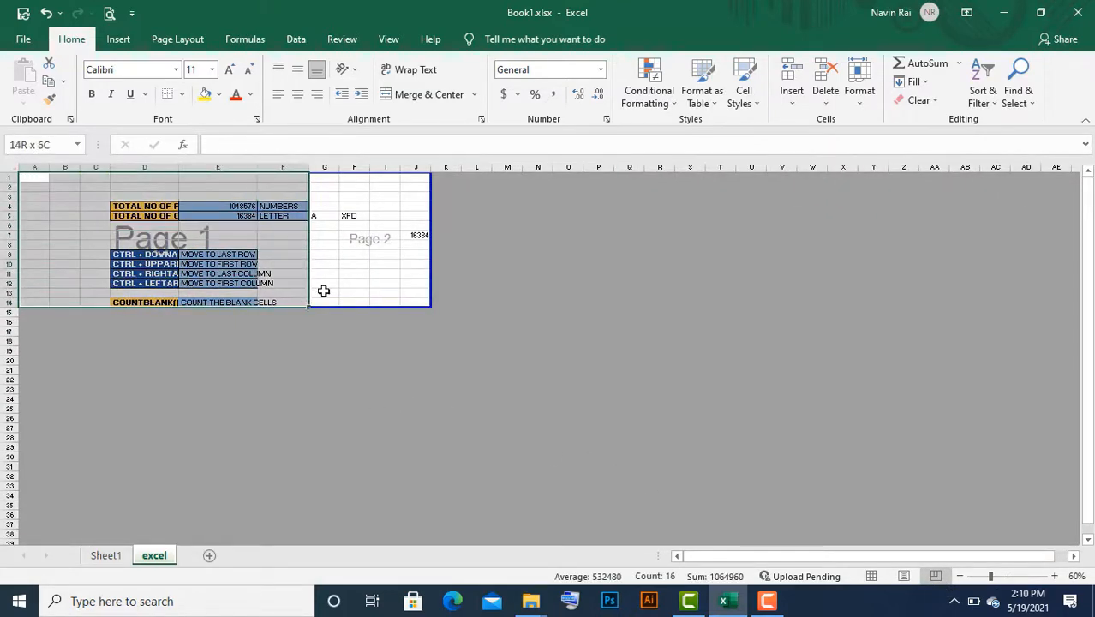
{"action": "left_click_drag", "start_coordinate": [345, 183], "coordinate": [403, 291]}
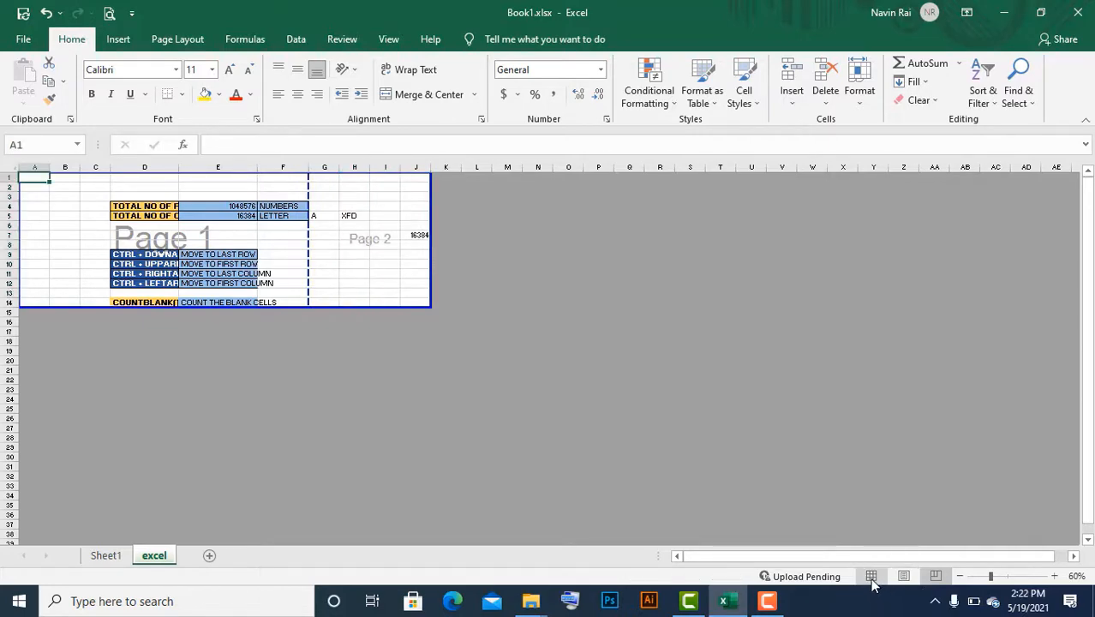
{"action": "left_click", "coordinate": [872, 576]}
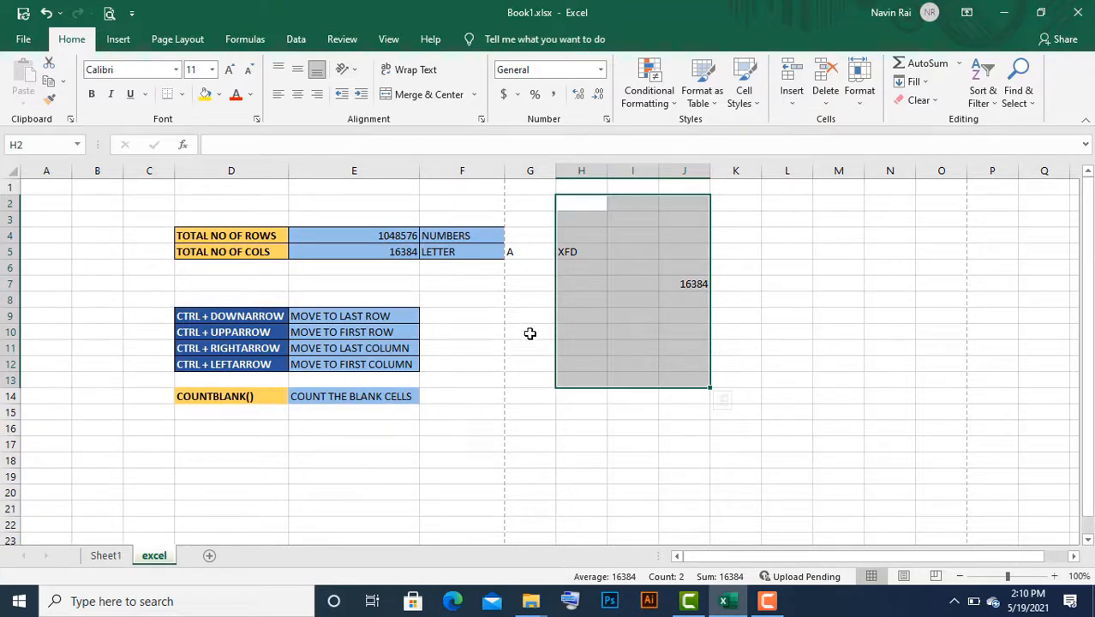
{"action": "left_click", "coordinate": [768, 601]}
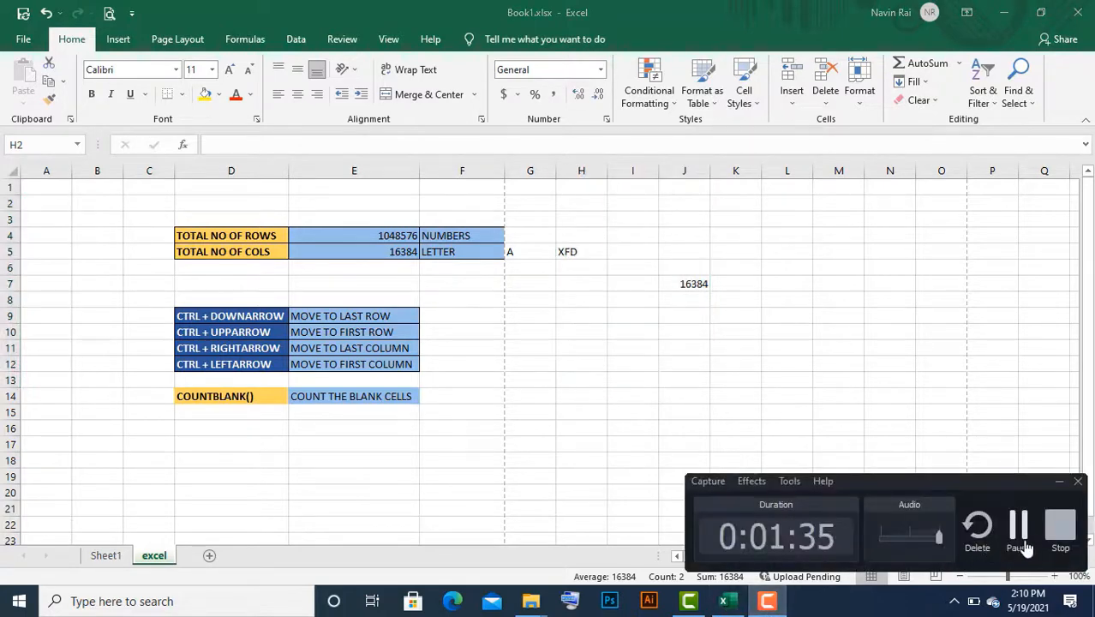